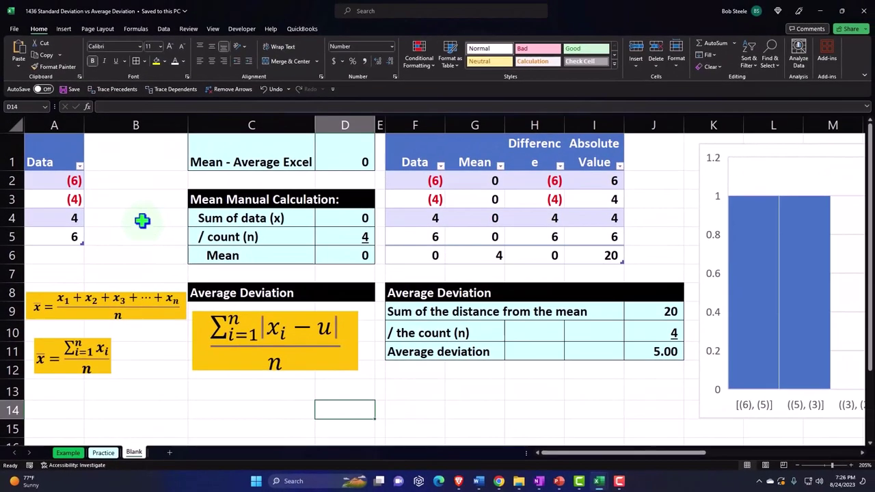
Review the Blank sheet's average deviation section and the population variance and standard deviation formulas.
left_click(142, 218)
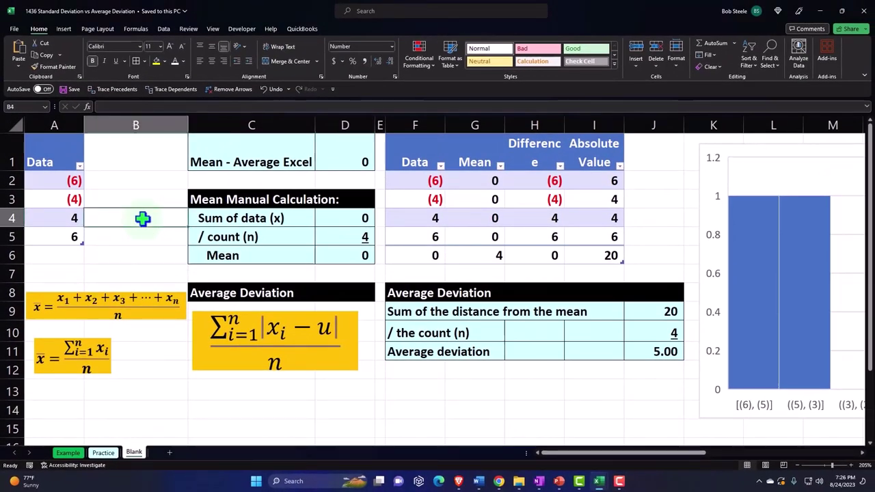
left_click(425, 291)
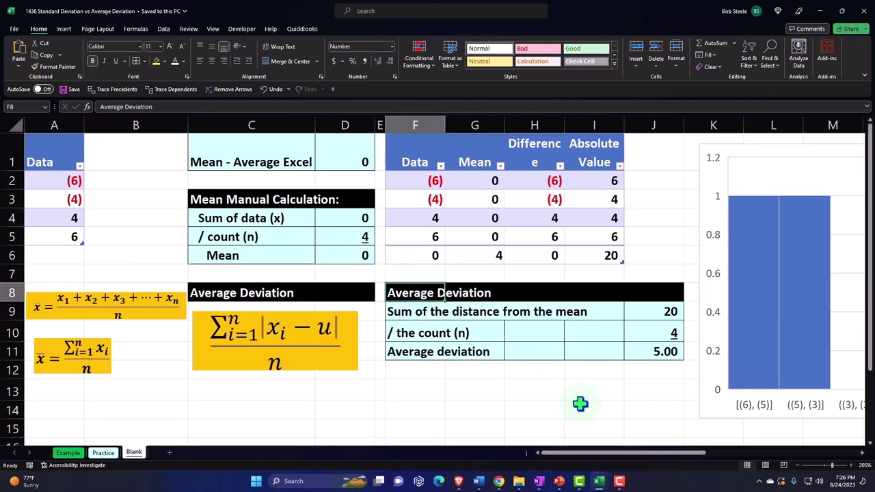
left_click_drag(595, 453, 714, 475)
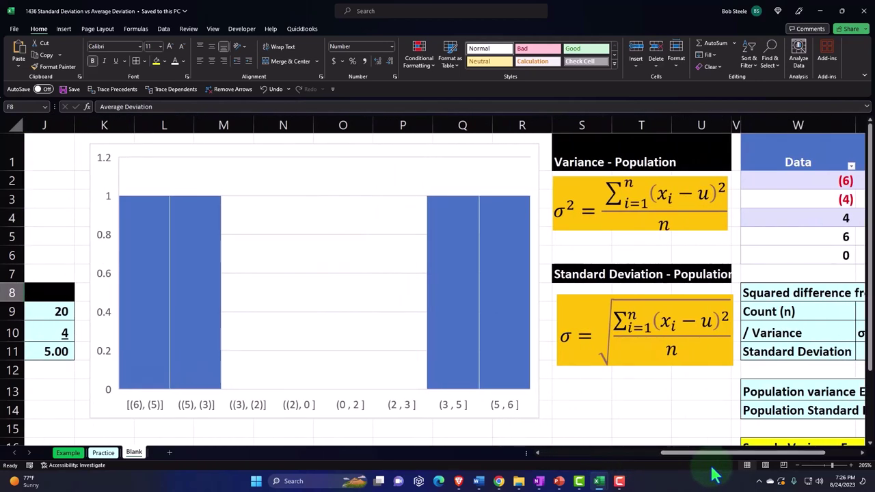
left_click(581, 278)
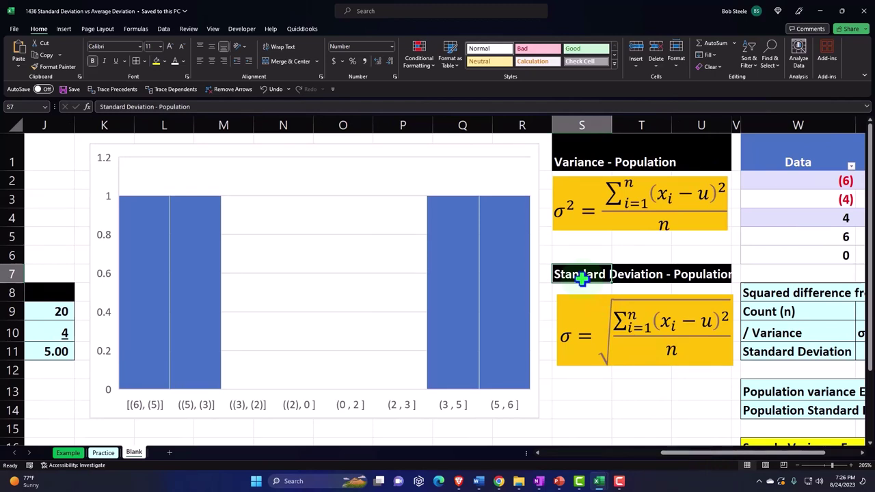
left_click(591, 251)
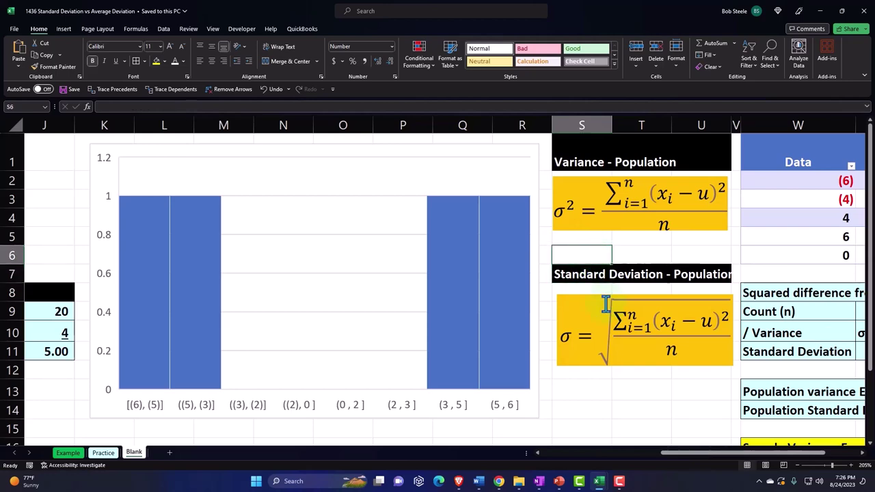
left_click_drag(693, 455, 589, 472)
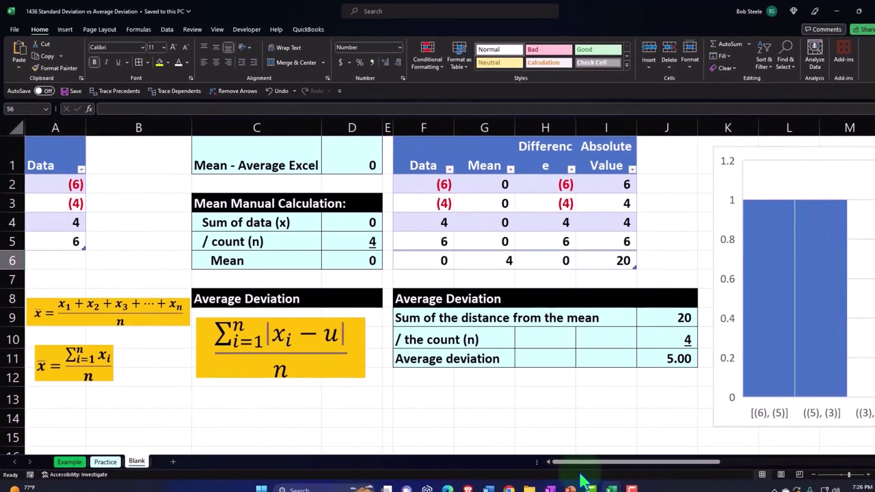
Examine the source data in A2:A5 and the AVERAGE formula in D1 without changing it.
left_click(203, 292)
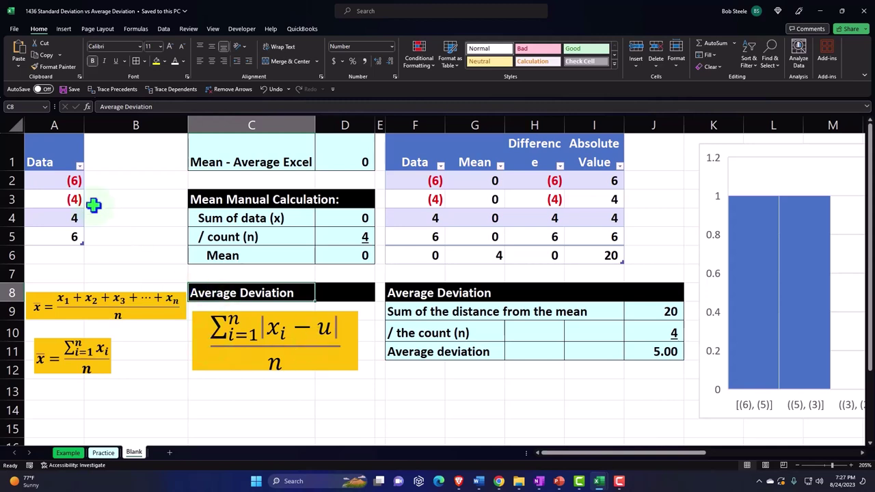
left_click(68, 179)
left_click_drag(68, 179, 69, 234)
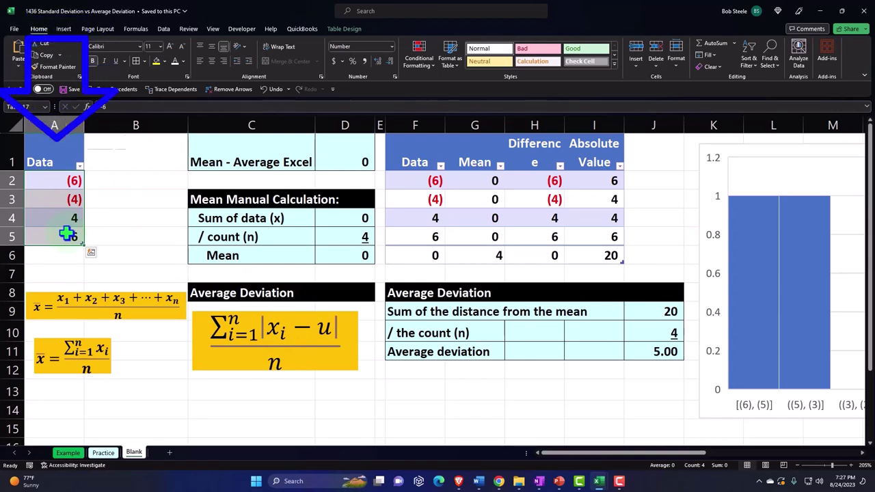
left_click(361, 152)
double_click(362, 152)
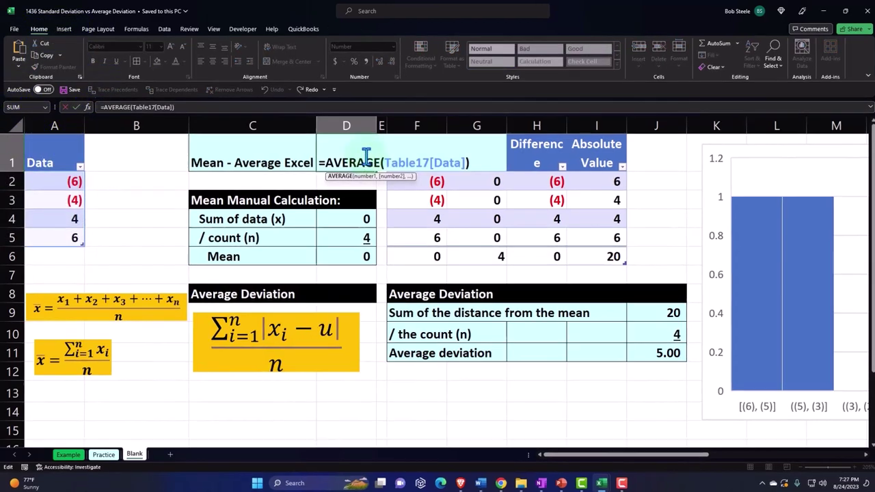
key("Return")
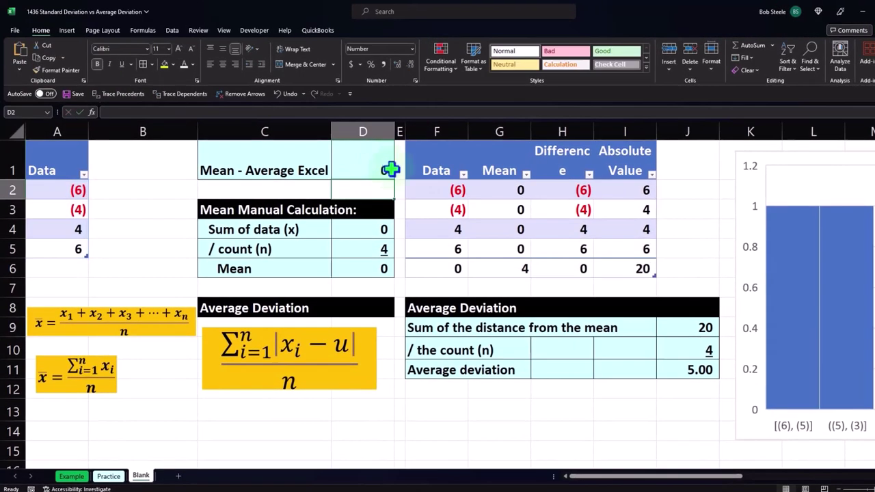
Examine the Difference and Absolute Value formulas in the F1:I6 table, including the Absolute Value total.
left_click(450, 189)
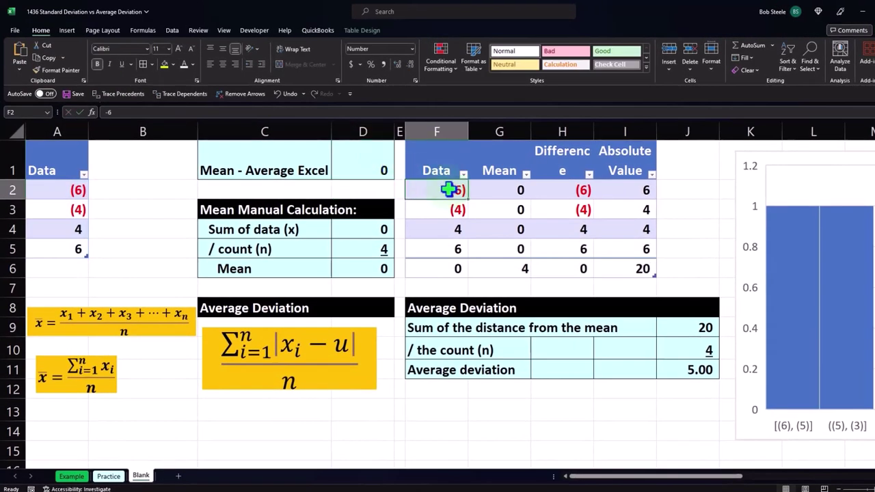
key("Right")
key("Right")
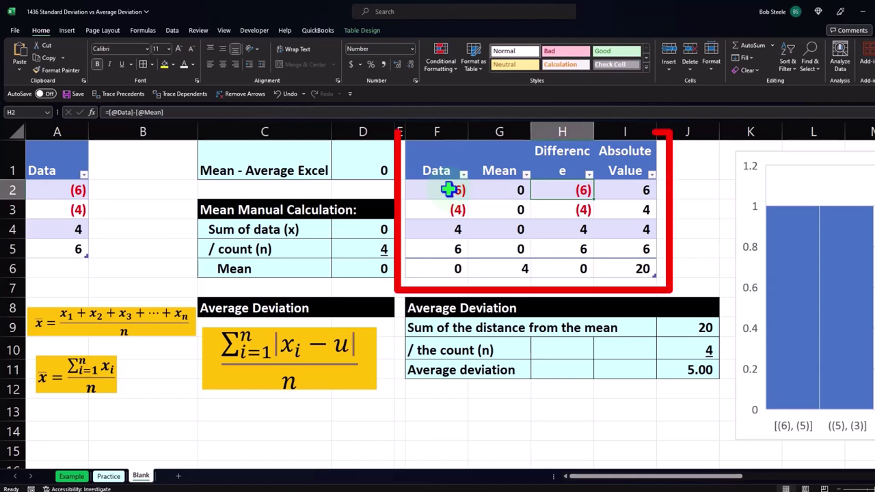
key("Down")
key("Down")
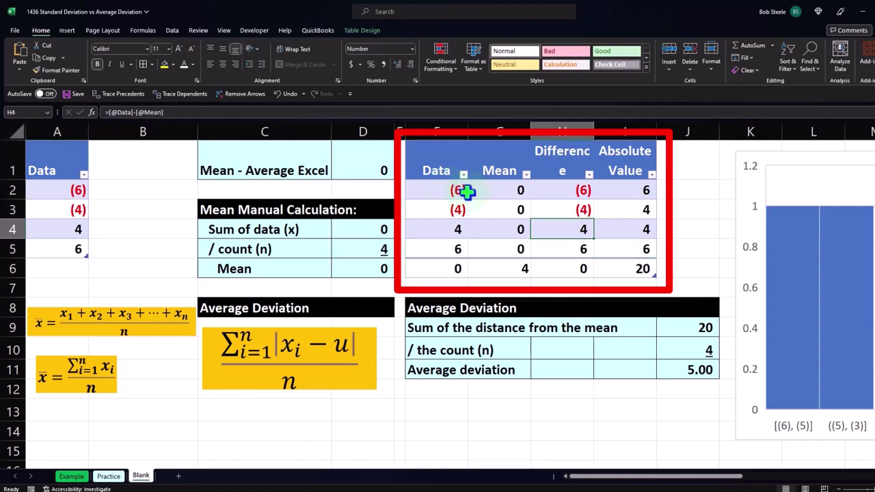
left_click(617, 190)
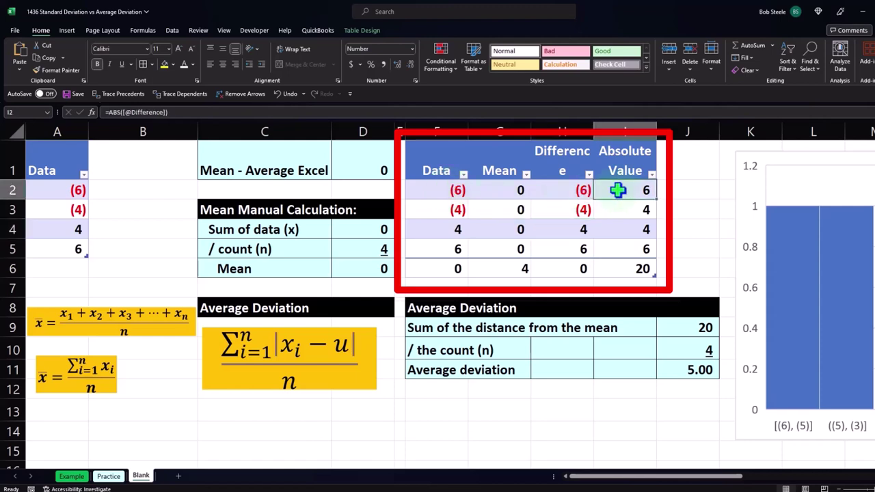
key("Down")
key("Down")
key("Down")
key("Down")
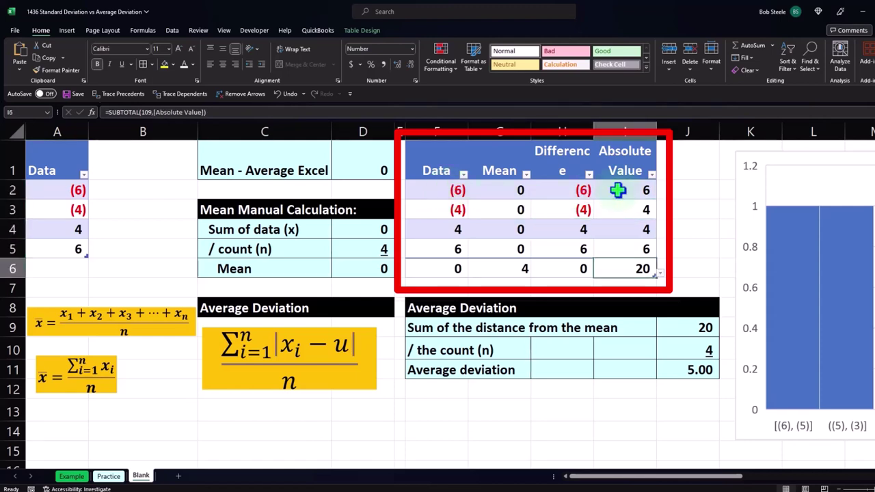
Inspect the average deviation calculation in J9:J11, including the count reference and the division formula.
key("Down")
key("Down")
key("Down")
key("Down")
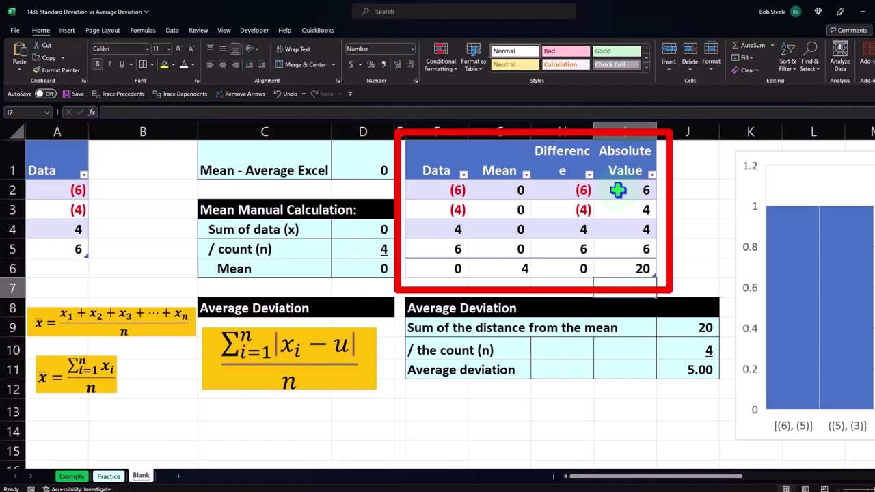
key("Right")
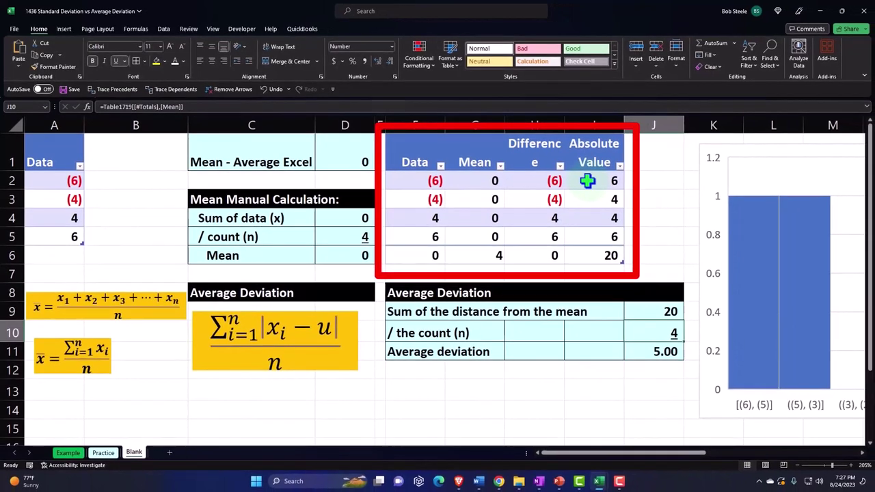
key("Down")
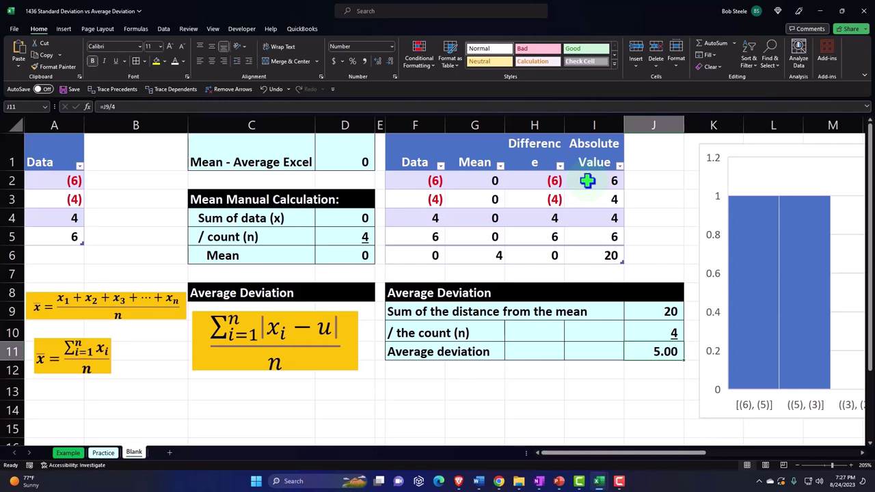
Examine the histogram of the data set and the population formulas next to it.
key("Right")
key("Right")
key("Right")
key("Right")
key("Right")
key("Right")
key("Right")
key("Right")
key("Right")
key("Right")
key("Right")
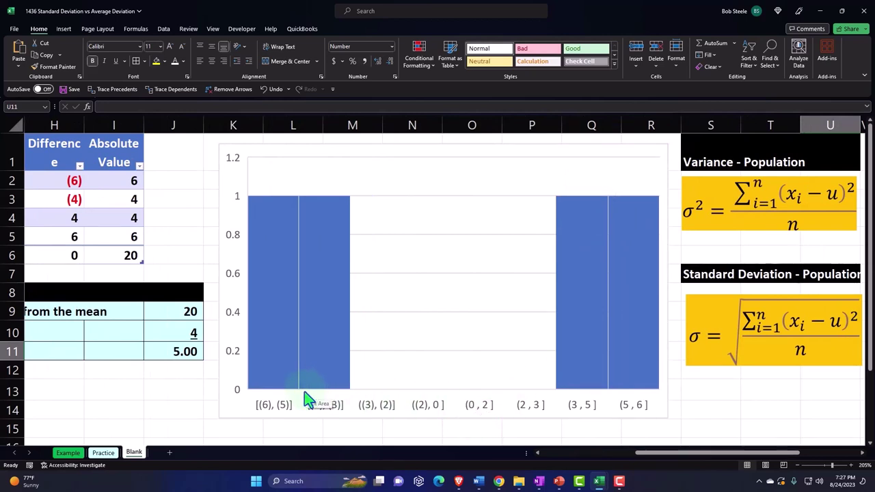
left_click(730, 395)
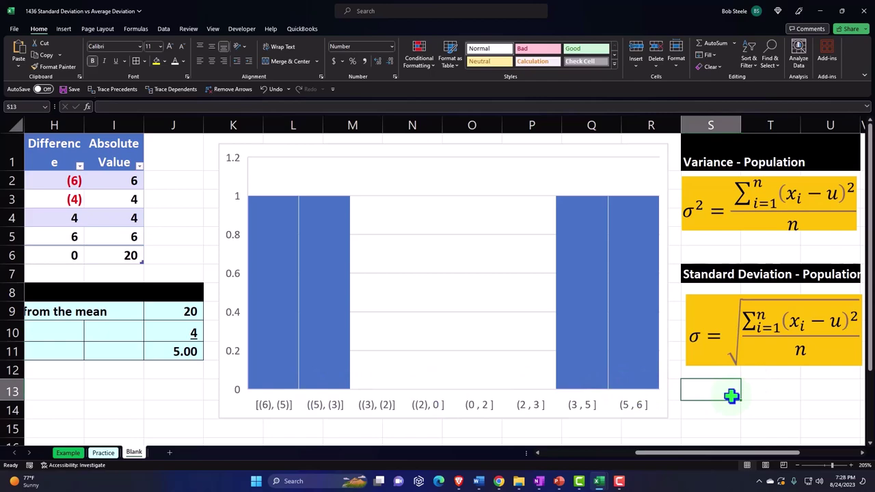
Examine the Difference and Squared column formulas in the population variance table in W1:Z6.
key("Right")
key("Right")
key("Right")
key("Right")
key("Right")
key("Right")
key("Right")
key("Right")
key("Right")
key("Right")
key("Right")
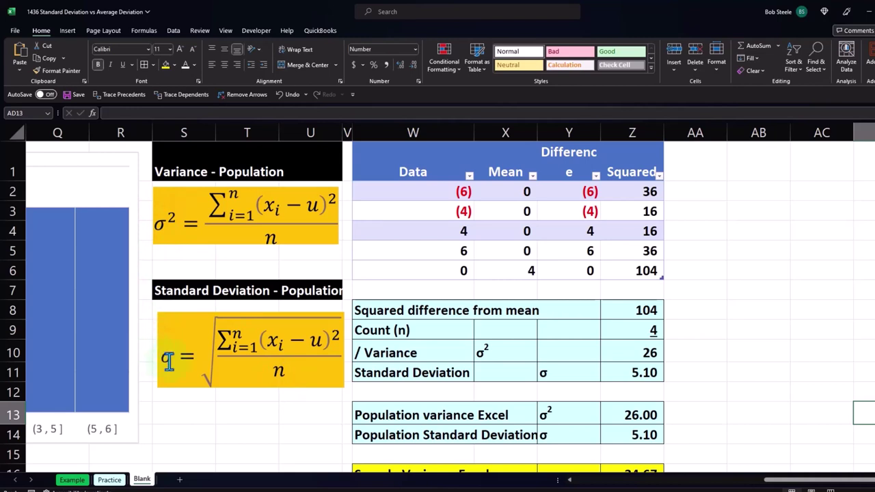
left_click(438, 209)
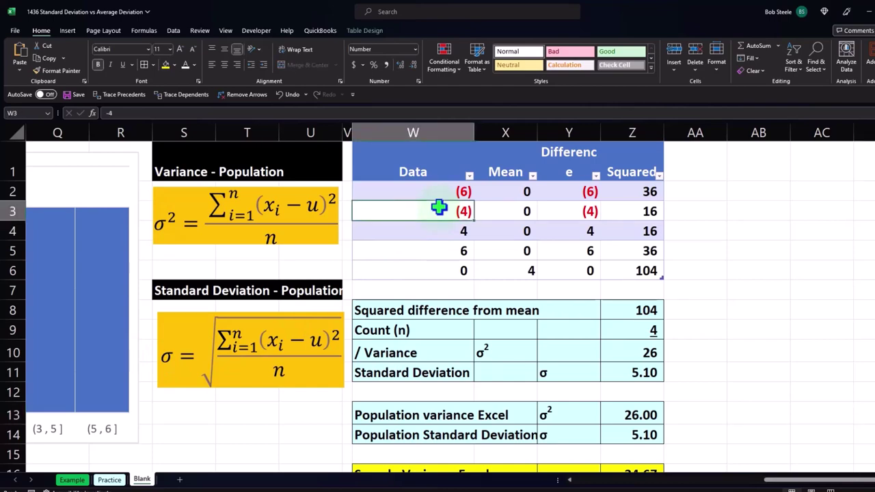
key("Right")
key("Right")
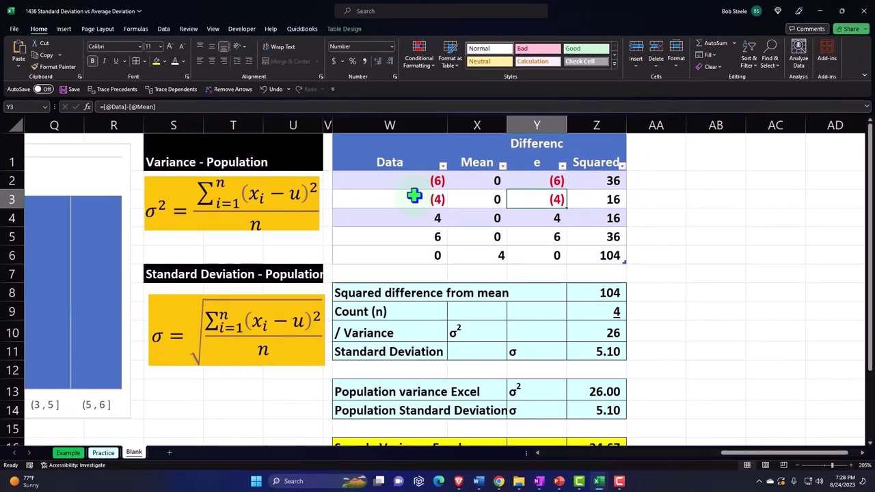
key("Right")
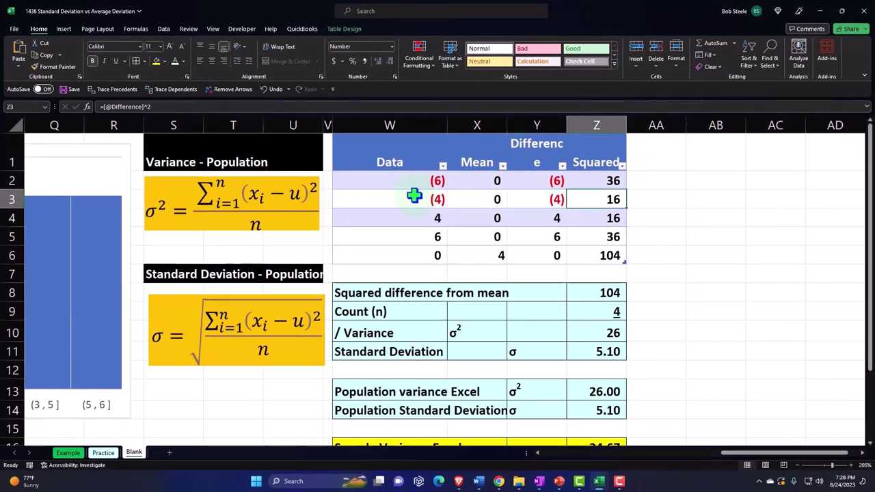
key("Up")
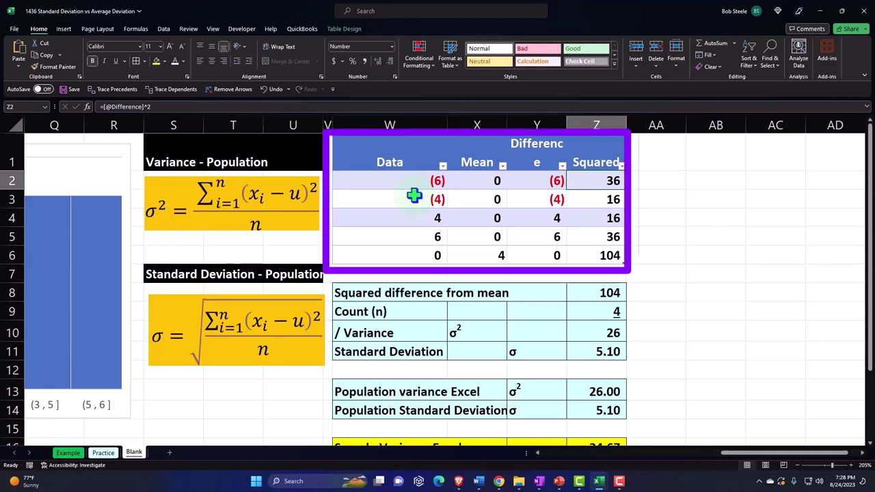
Inspect the squared difference total, count, variance and standard deviation calculations in Z8:Z11.
key("Down")
key("Down")
key("Down")
key("Down")
key("Down")
key("Down")
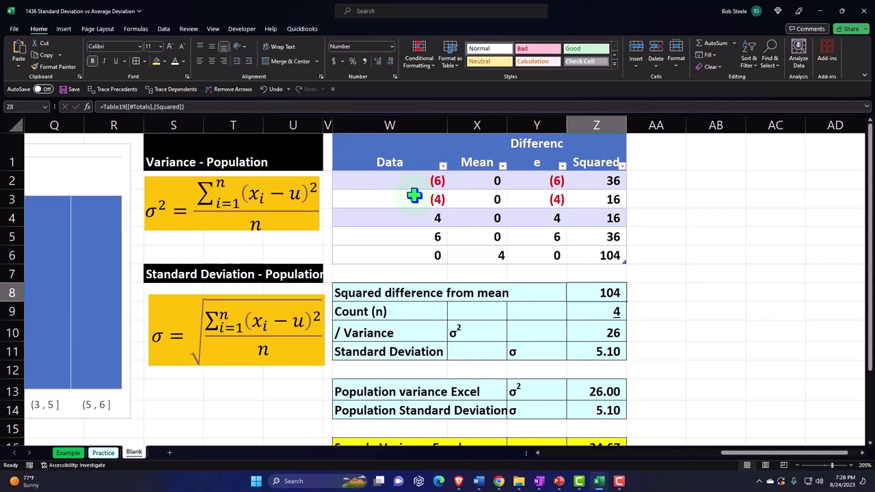
left_click_drag(750, 458, 634, 472)
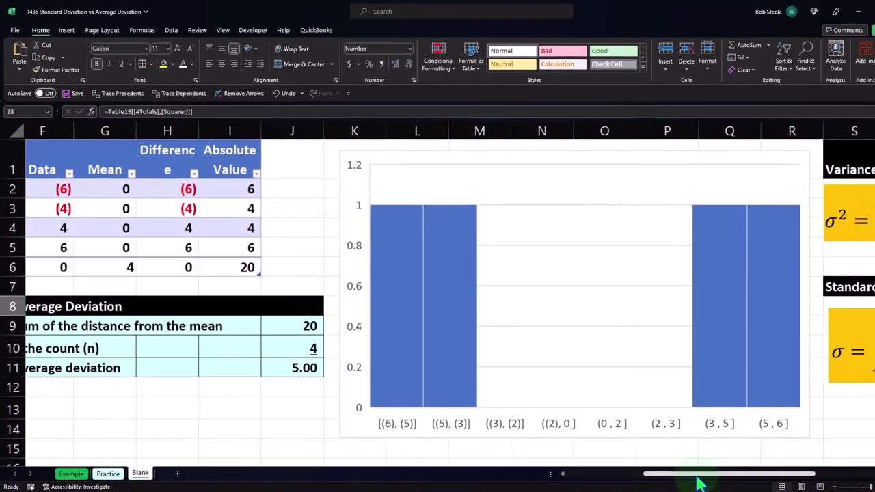
left_click_drag(697, 477, 851, 477)
left_click(863, 330)
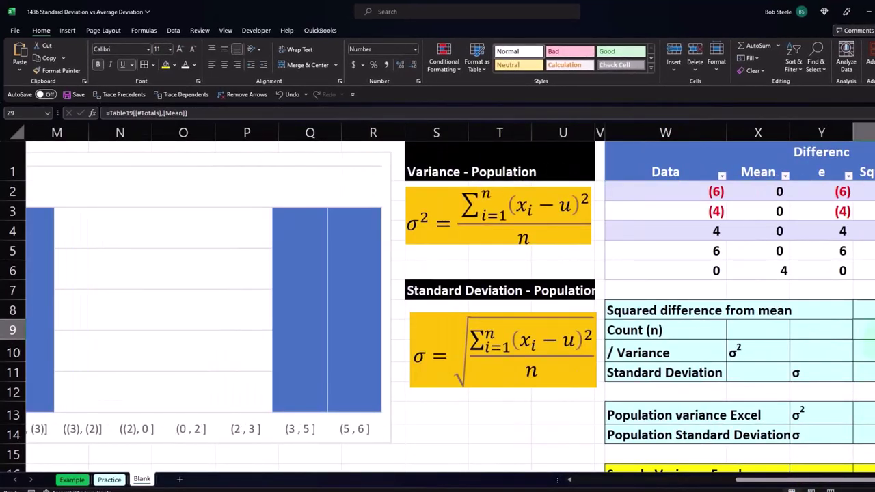
scroll(450, 300, "right", 2)
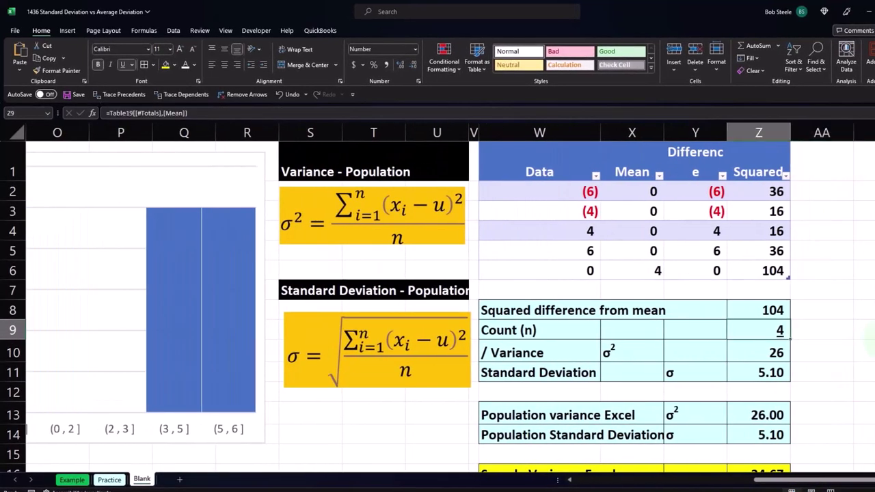
key("Down")
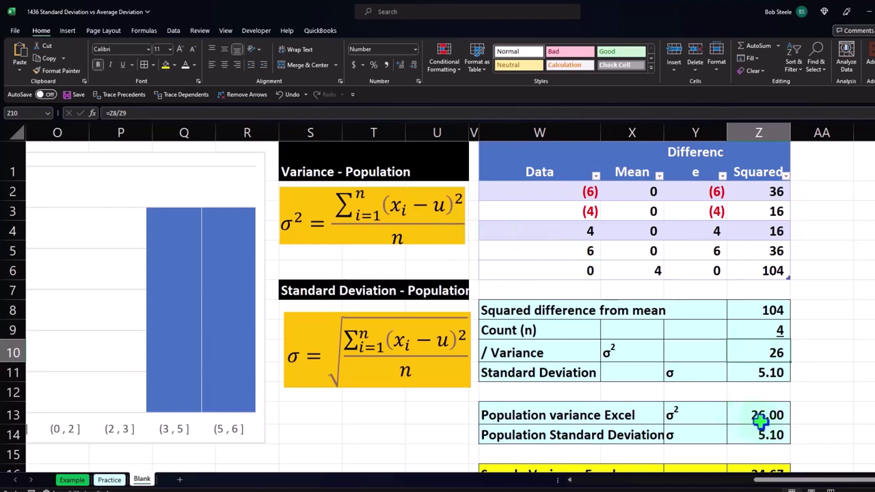
left_click(771, 375)
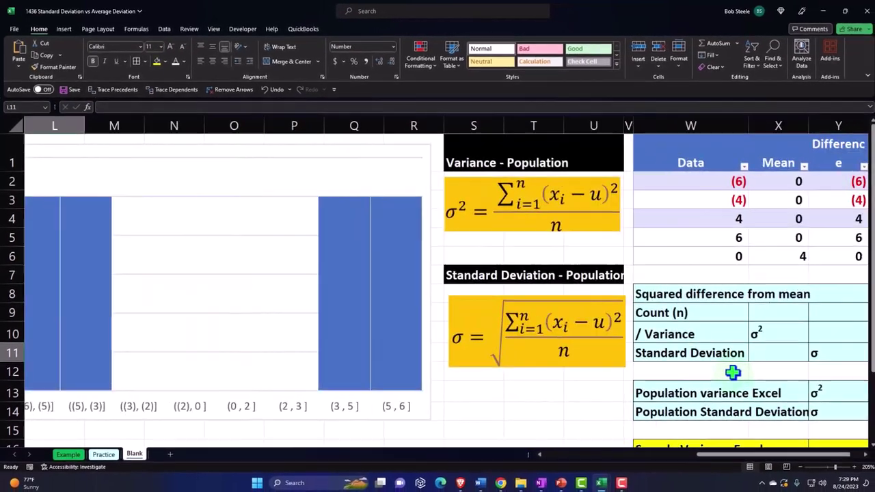
Compare the average deviation in J11 with the population standard deviation in Z11.
key("Left")
key("Left")
key("Left")
key("Left")
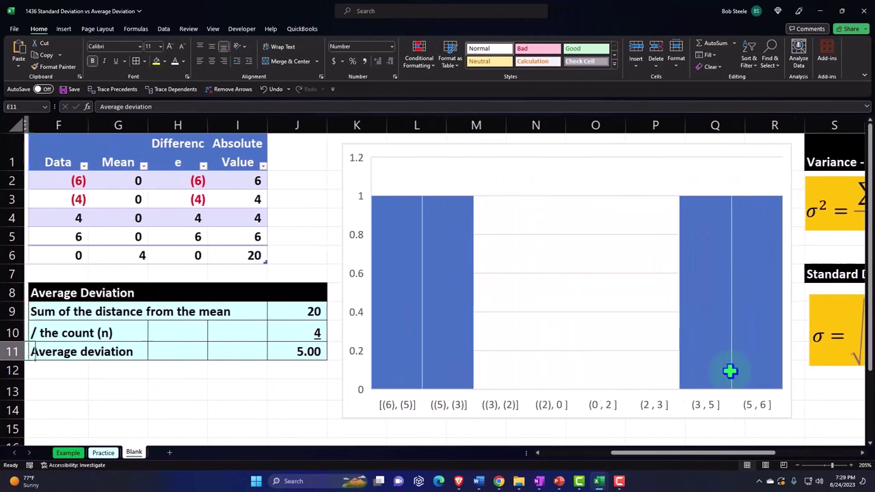
key("Right")
key("Right")
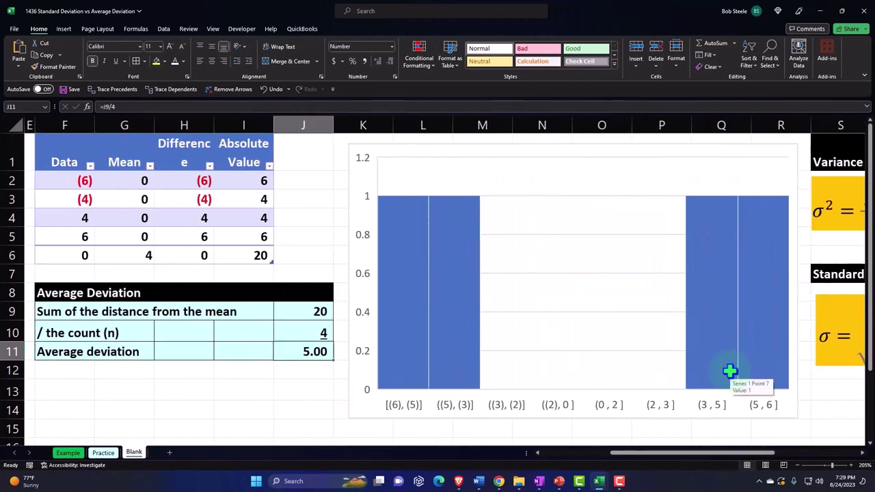
key("Right")
key("Right")
key("Right")
key("Right")
key("Right")
key("Right")
key("Right")
key("Right")
key("Right")
key("Right")
key("Right")
key("Right")
key("Right")
key("Right")
key("Right")
key("Right")
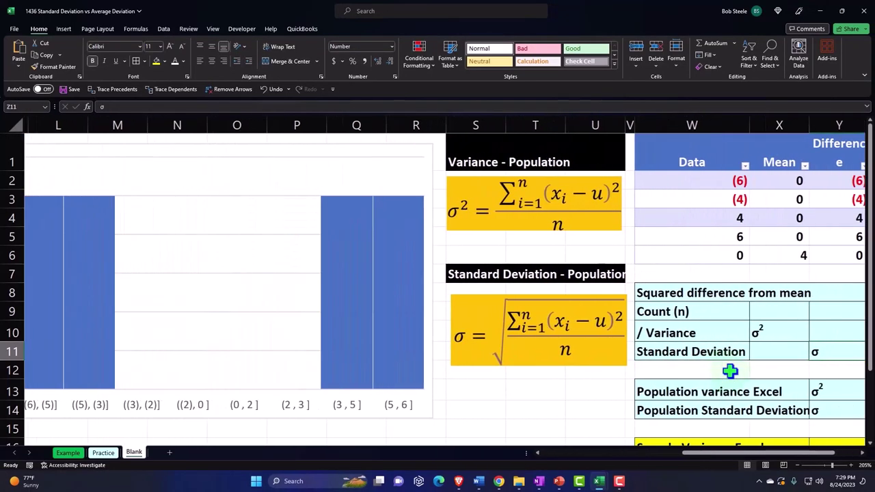
key("Right")
key("Right")
key("Right")
key("Right")
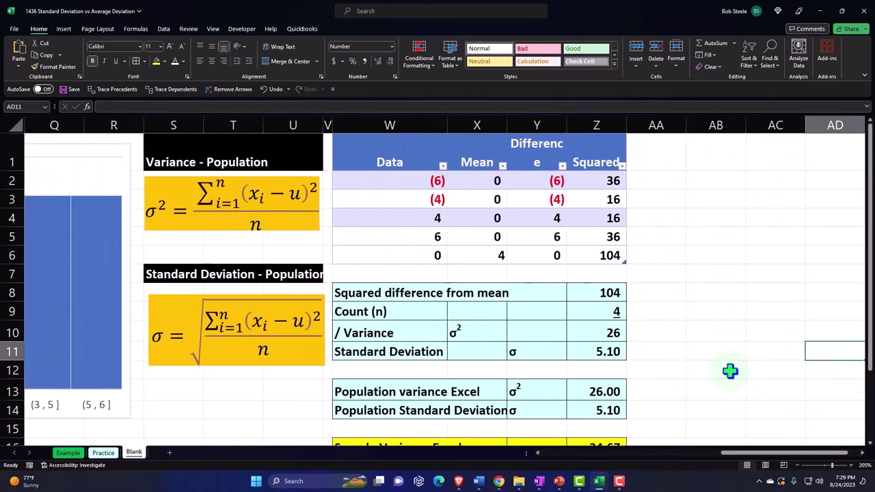
Inspect the VAR.P and STDEV.P formulas for the population variance and standard deviation in Z13:Z14.
scroll(730, 371, "down", 1)
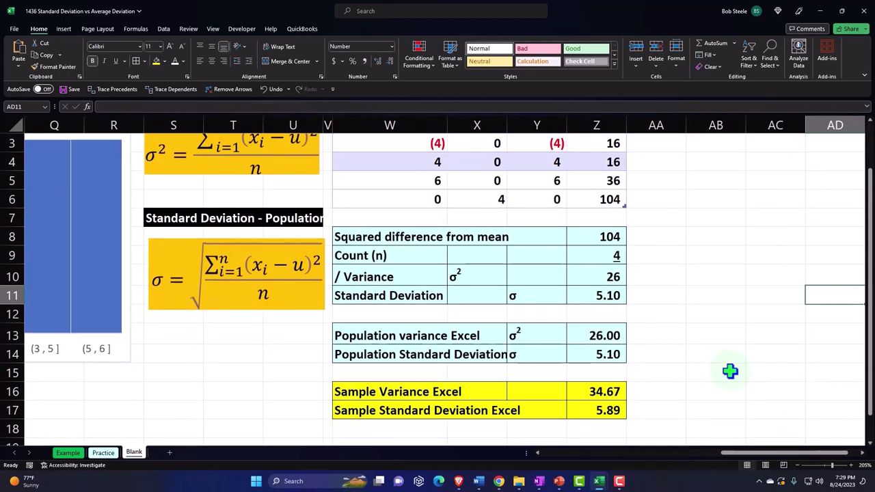
left_click(407, 335)
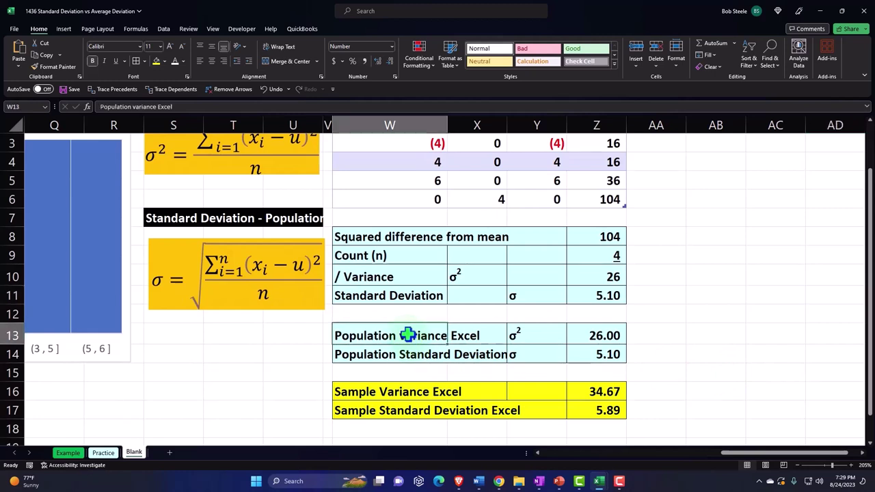
double_click(578, 335)
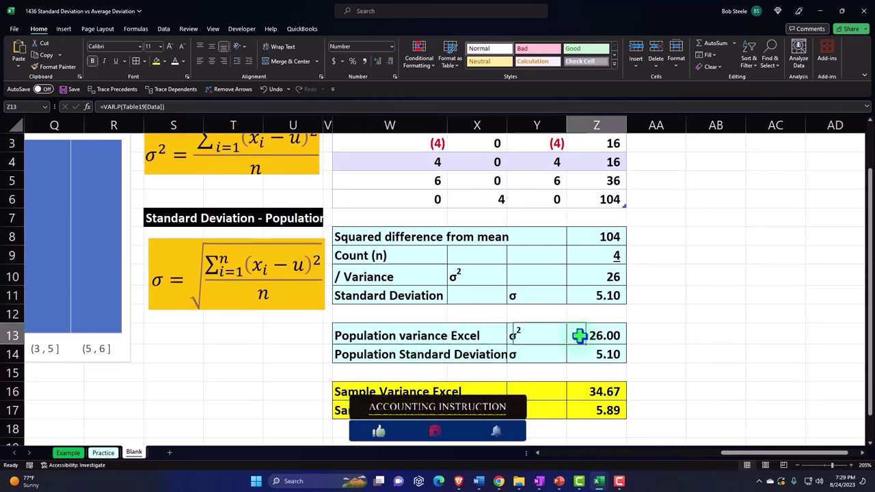
key("Return")
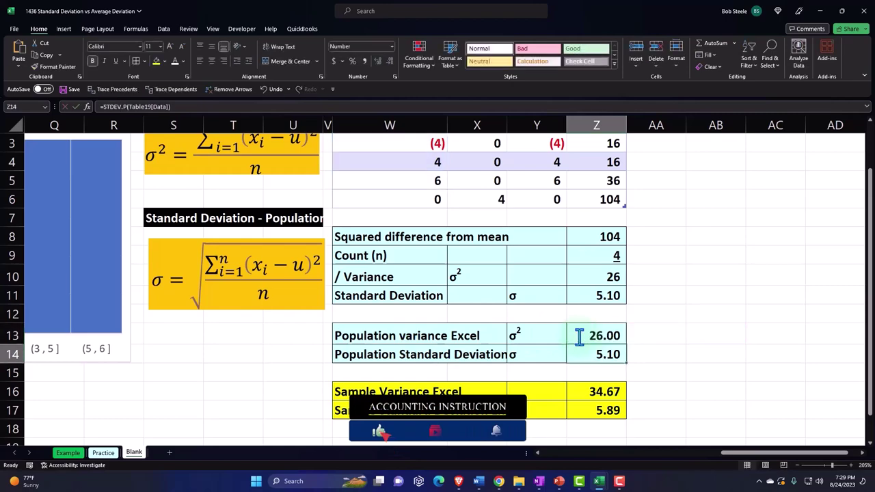
double_click(596, 349)
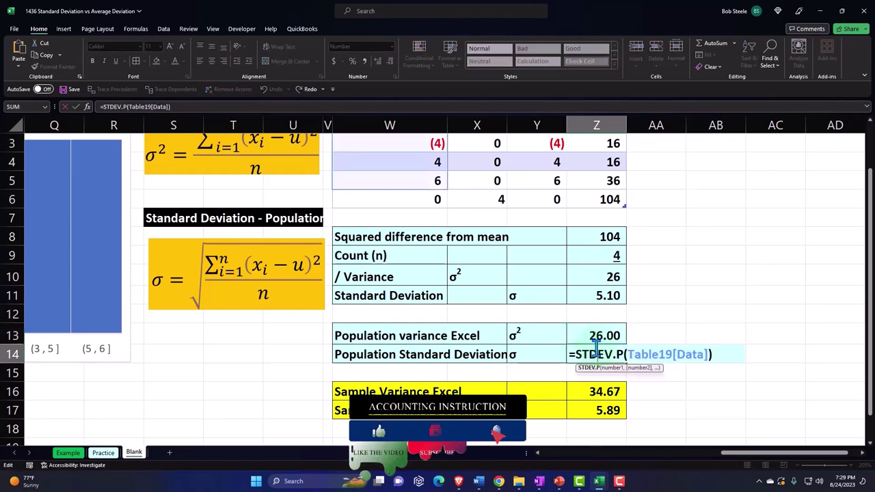
key("Return")
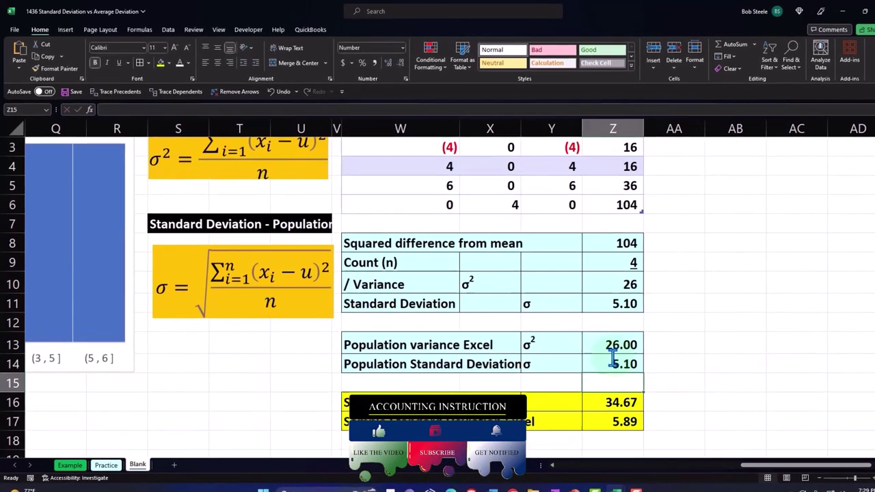
Compare the calculated population standard deviation in Z11 with the average deviation in J11 once more.
left_click(639, 309)
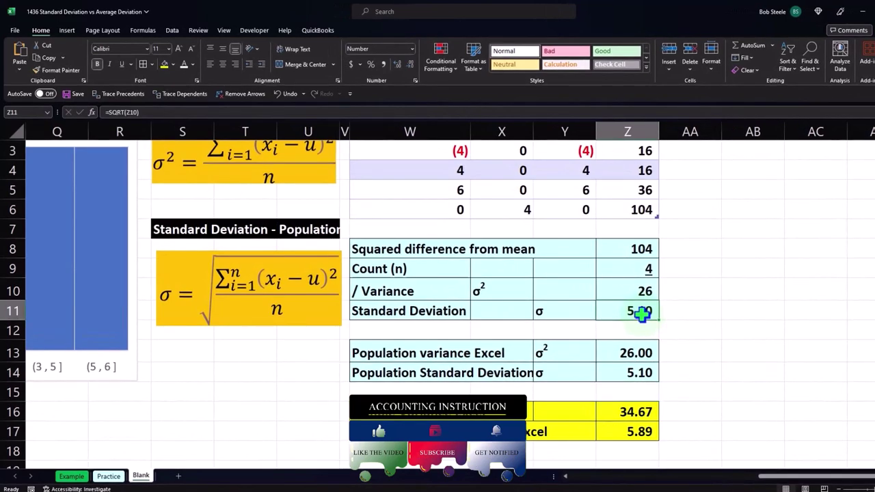
left_click_drag(765, 477, 629, 482)
left_click(406, 312)
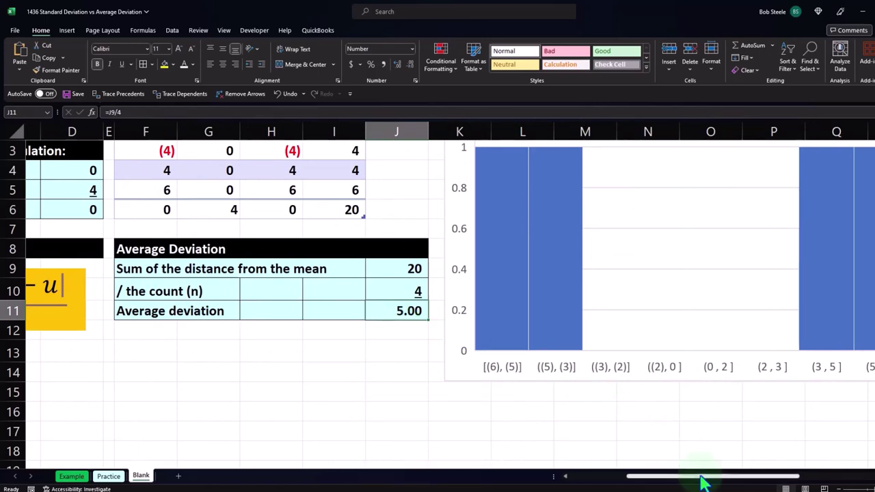
left_click_drag(703, 478, 832, 479)
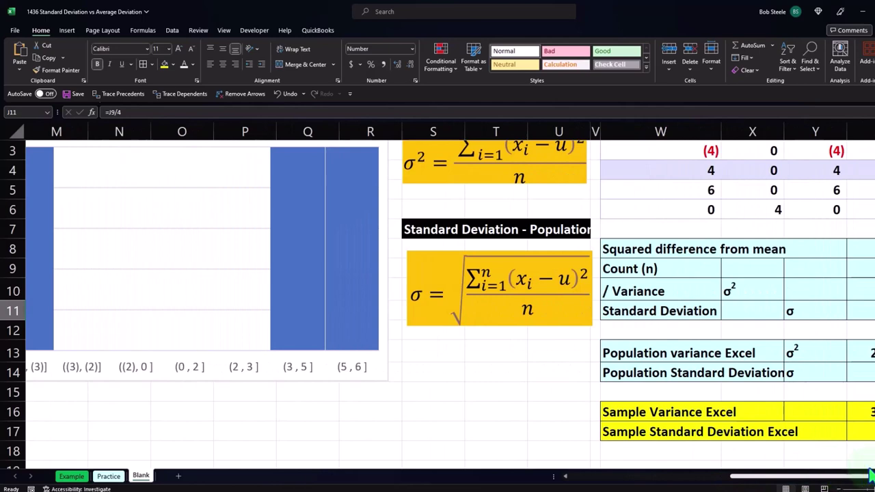
Trace the calculation from the Squared column in Z2 down to the standard deviation in Z11, and check the Mean column formula in X2.
left_click(847, 330)
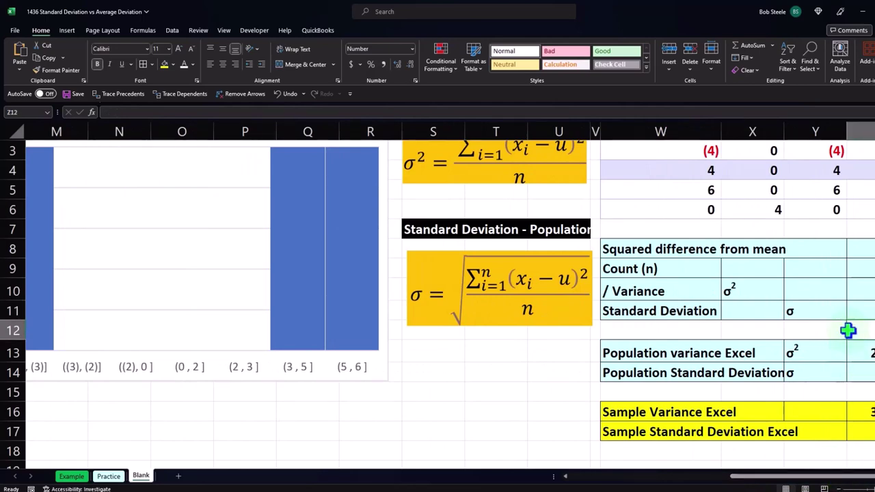
key("Right")
key("Right")
key("Right")
key("Right")
key("Right")
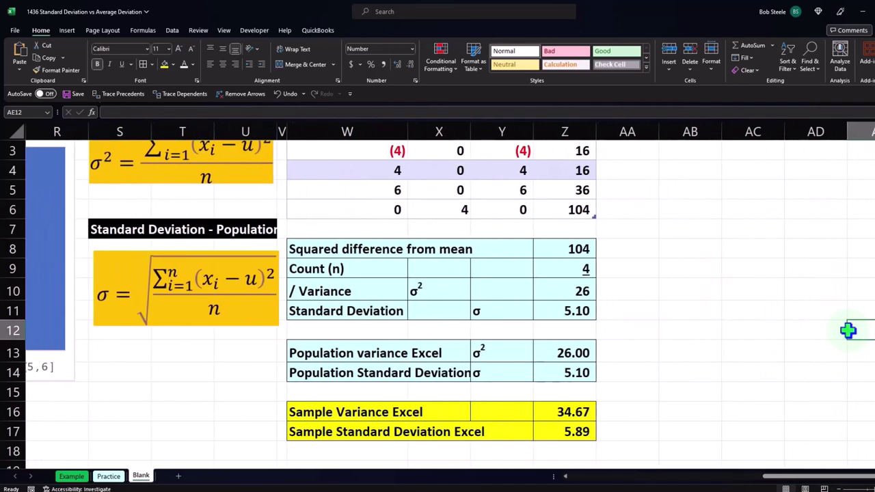
scroll(847, 331, "up", 1)
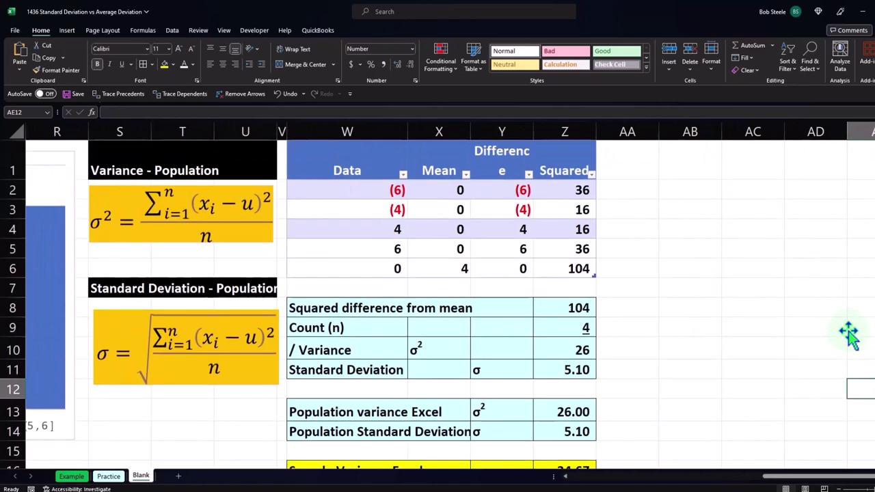
left_click(580, 193)
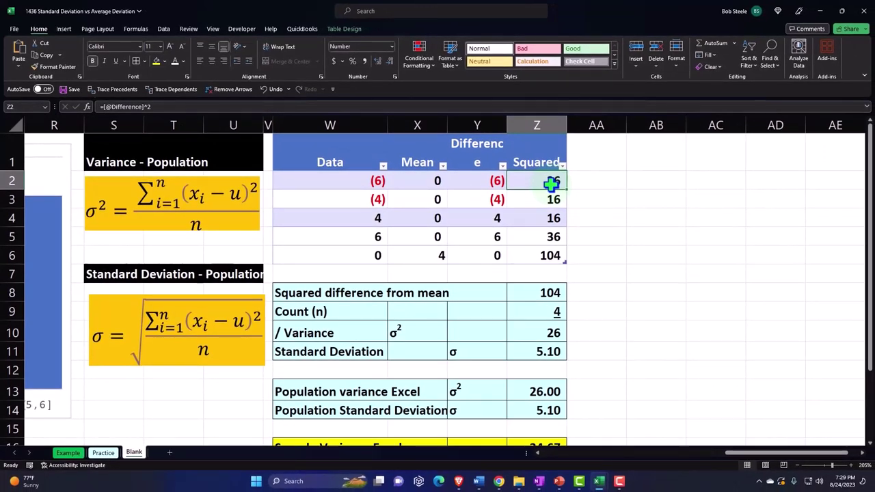
key("Down")
key("Down")
key("Down")
key("Down")
key("Down")
key("Down")
key("Down")
key("Down")
key("Down")
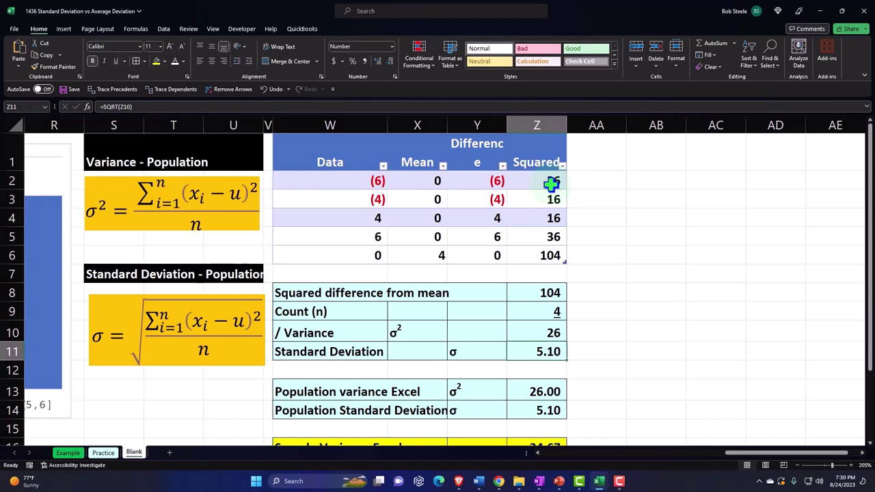
left_click(428, 181)
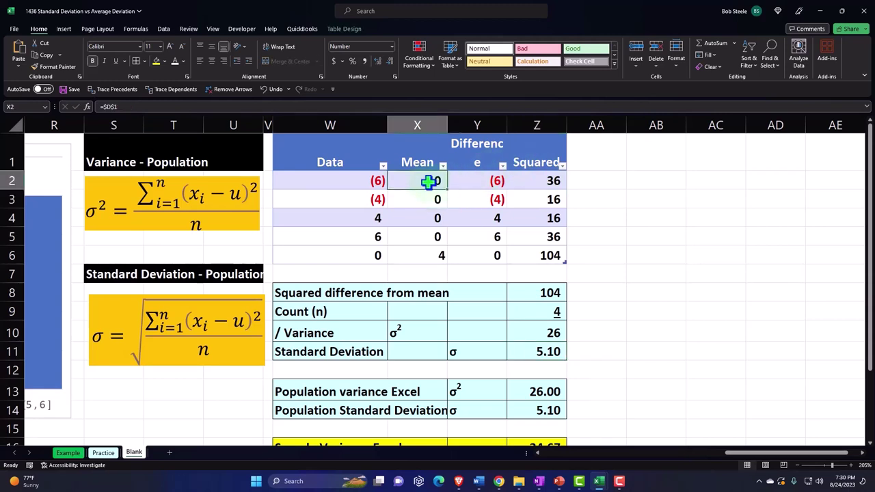
Narrow column AA to a thin spacer and copy the Data column W1:W5 with its formatting to AB1.
left_click_drag(623, 126, 577, 126)
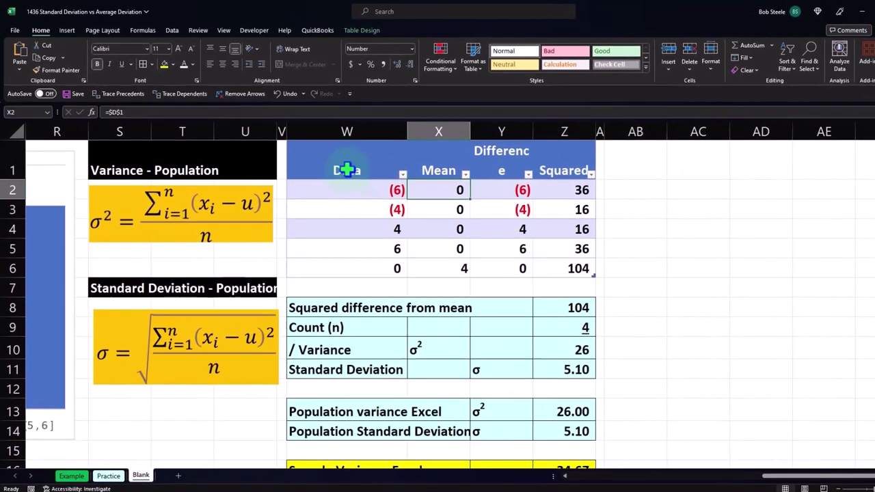
left_click_drag(347, 151, 351, 252)
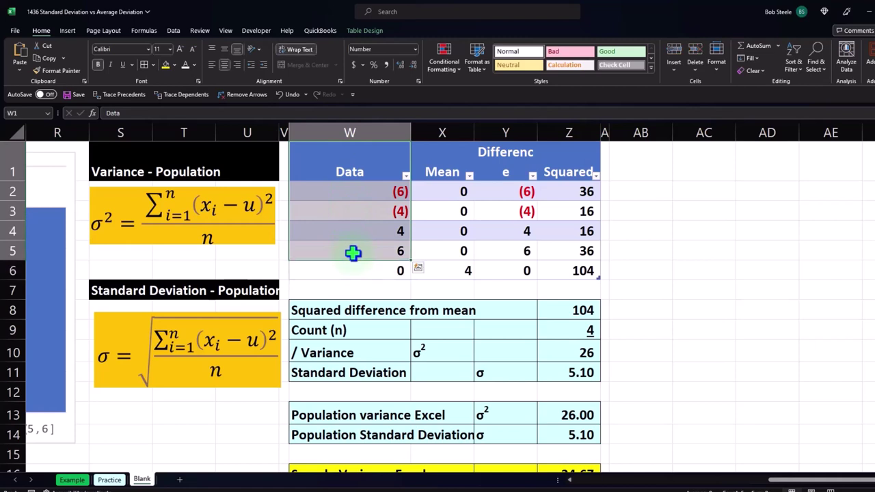
key("ctrl+c")
key("ctrl+q")
left_click(656, 160)
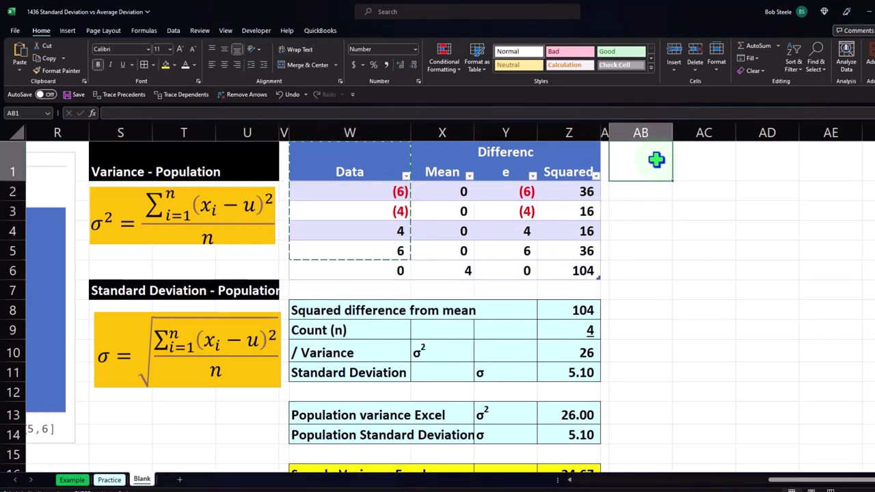
right_click(656, 160)
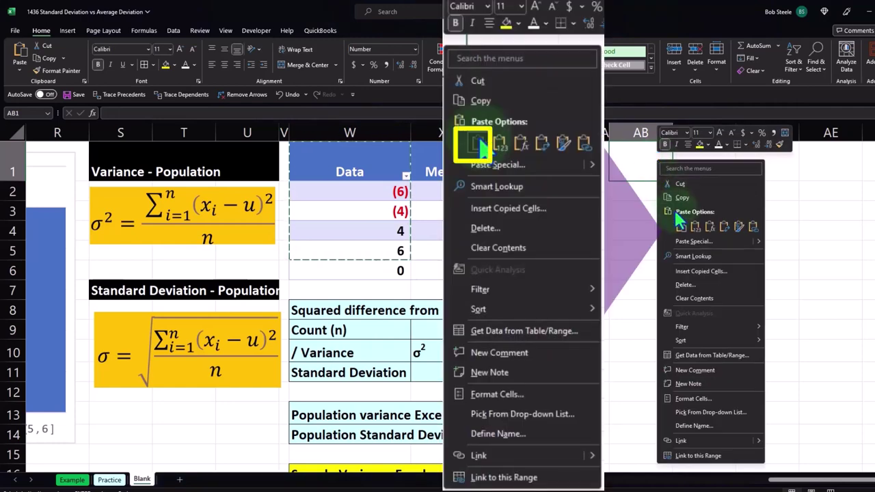
left_click(682, 228)
Convert the copied data in AB1:AB5 into a table with a header row.
left_click(662, 231)
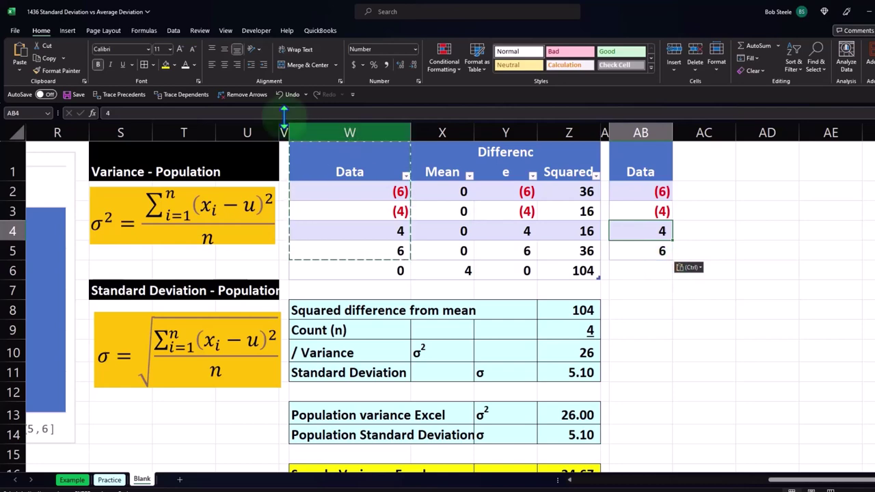
left_click(67, 31)
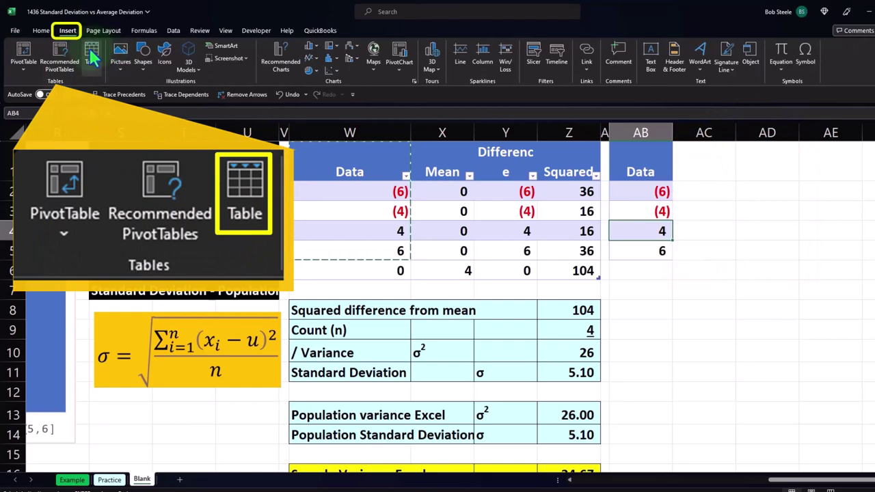
left_click(90, 55)
left_click(300, 226)
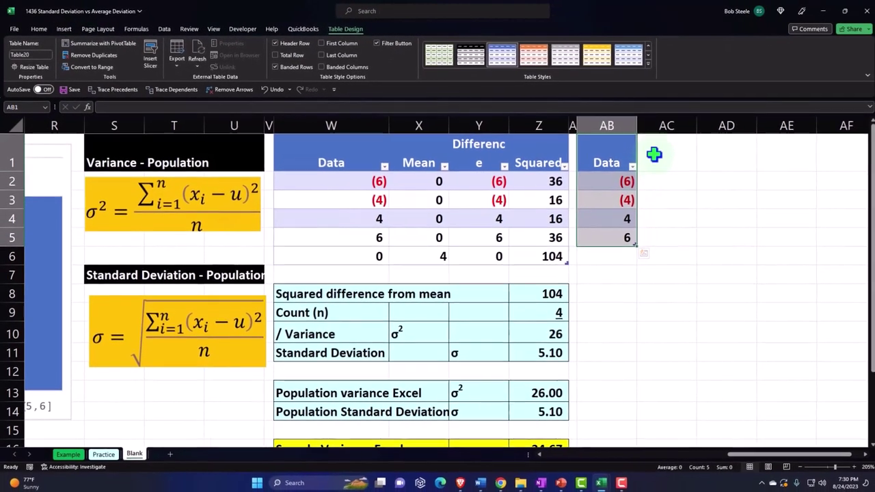
Add a table column in AC1 with the header "Point 1 (Not Mean)".
left_click(654, 154)
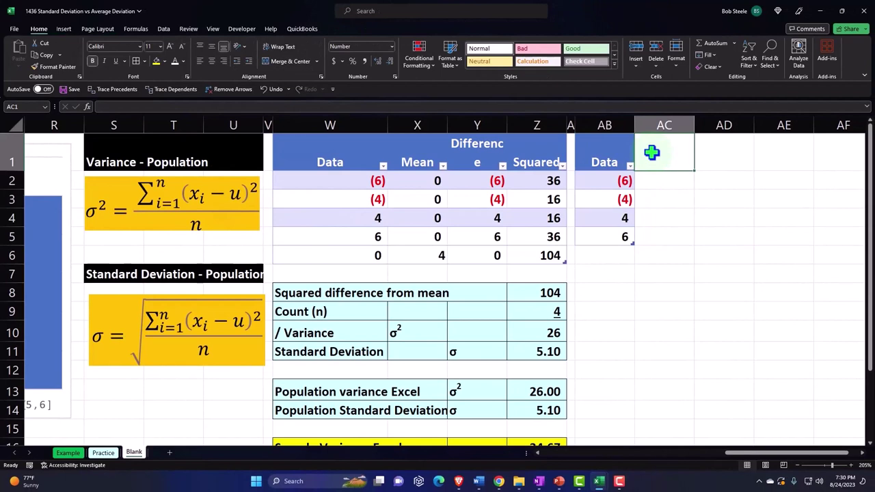
type("P")
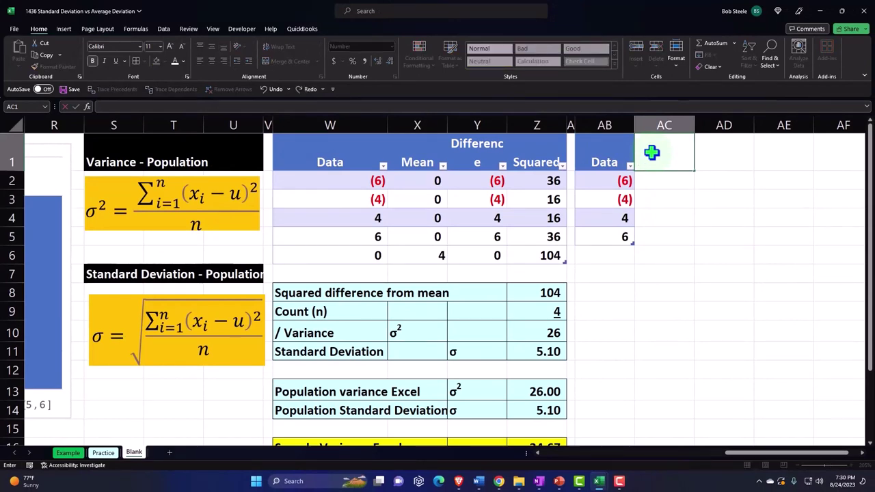
type("oint")
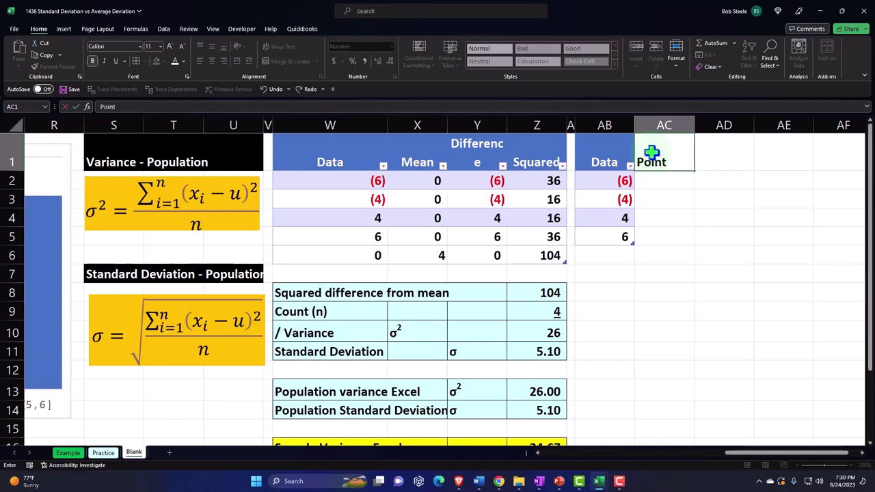
type(" 1 (Not Mean")
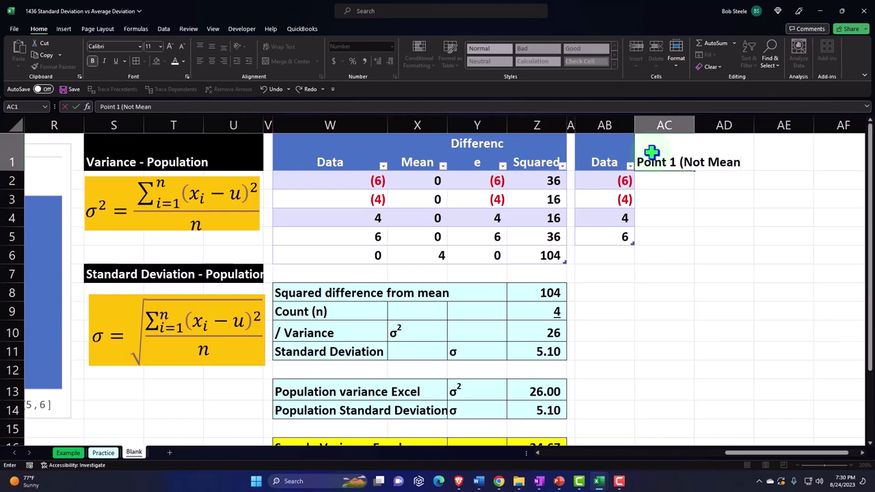
key("Return")
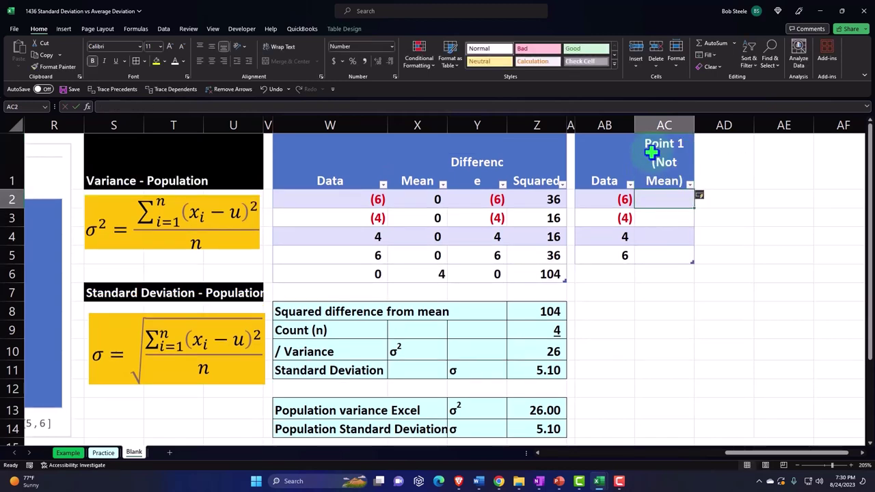
Enter 1 in AC2, reference it in AC3 with =AC2, and fill that formula down to AC5.
type("1")
key("Return")
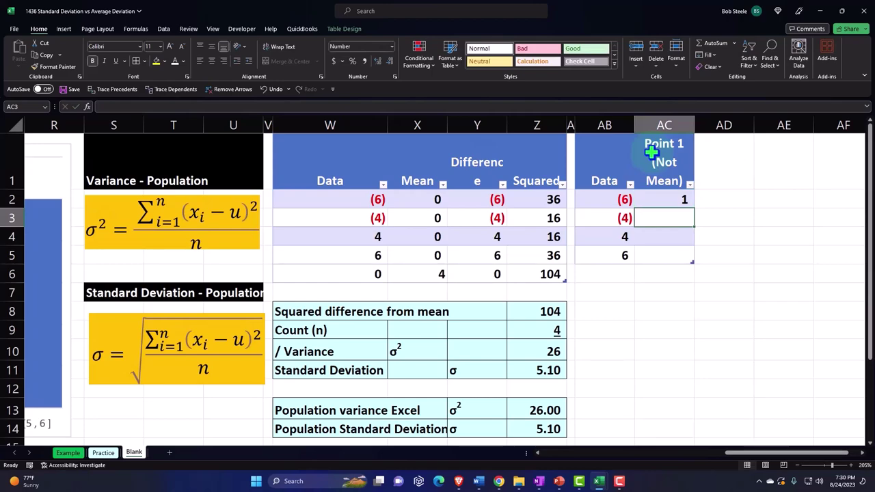
type("=")
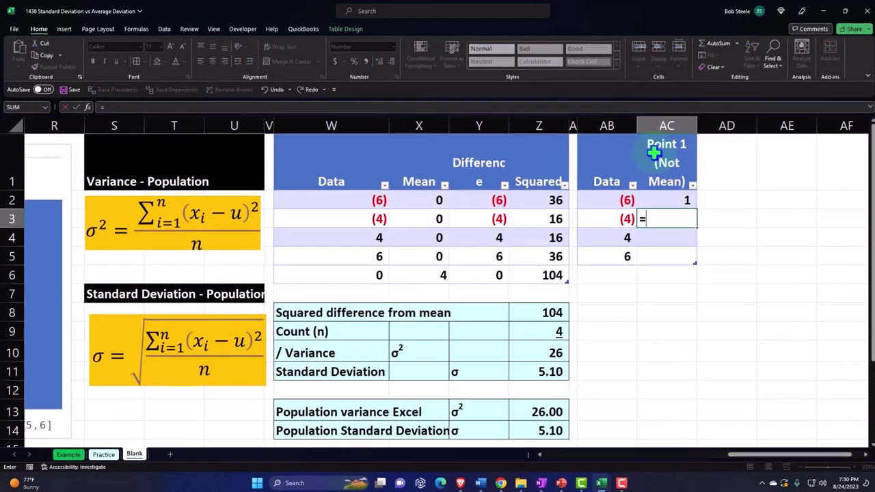
key("Up")
key("Return")
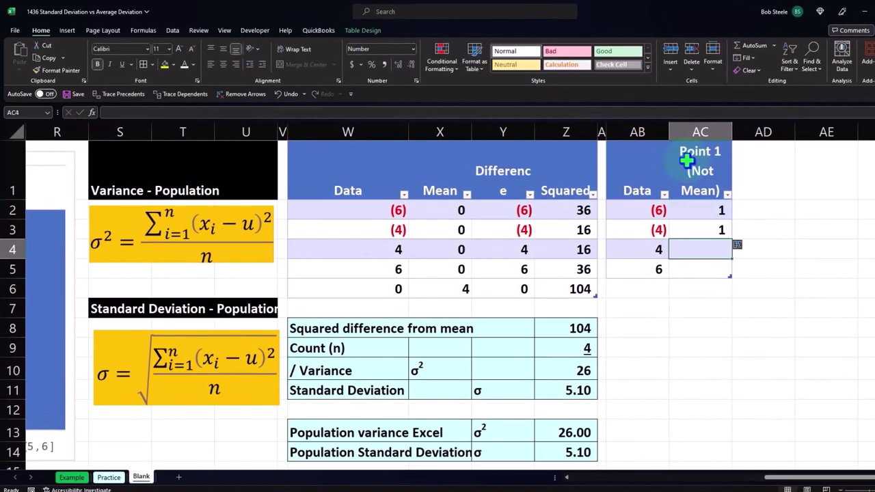
left_click(715, 231)
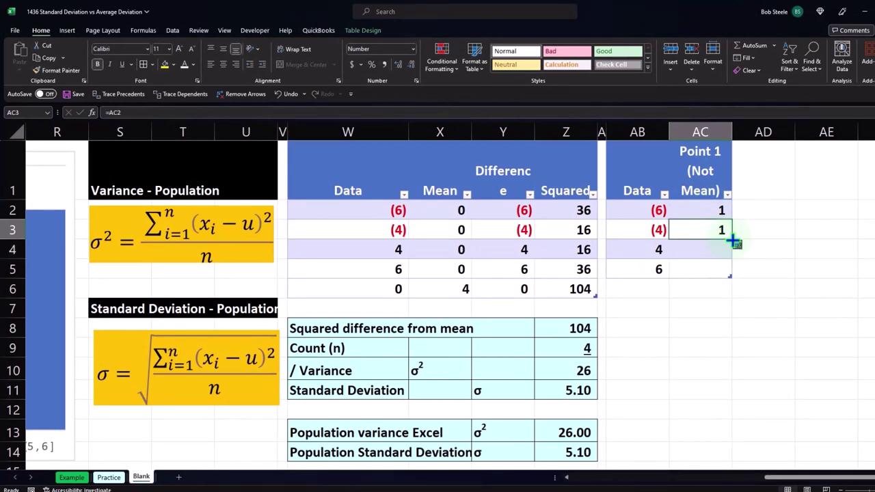
left_click_drag(733, 239, 726, 274)
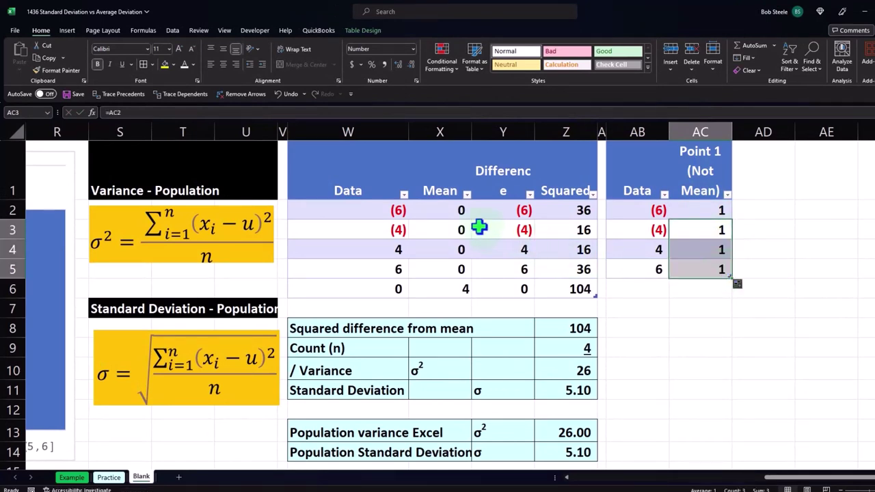
Add a table column in AD1 with the header "Difference".
left_click(766, 185)
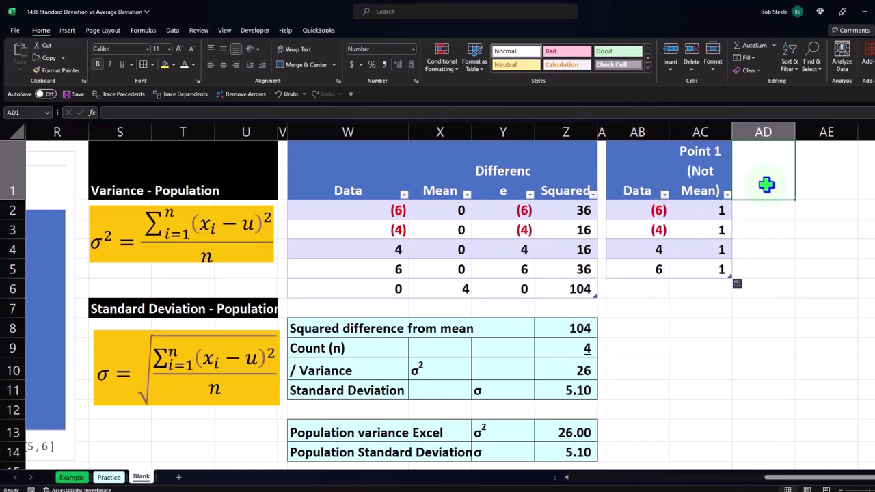
type("Diff")
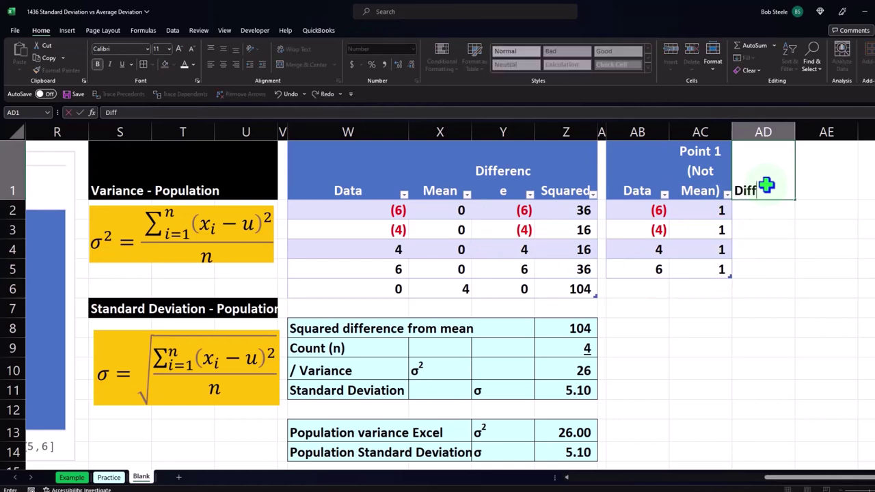
type("erence")
key("Return")
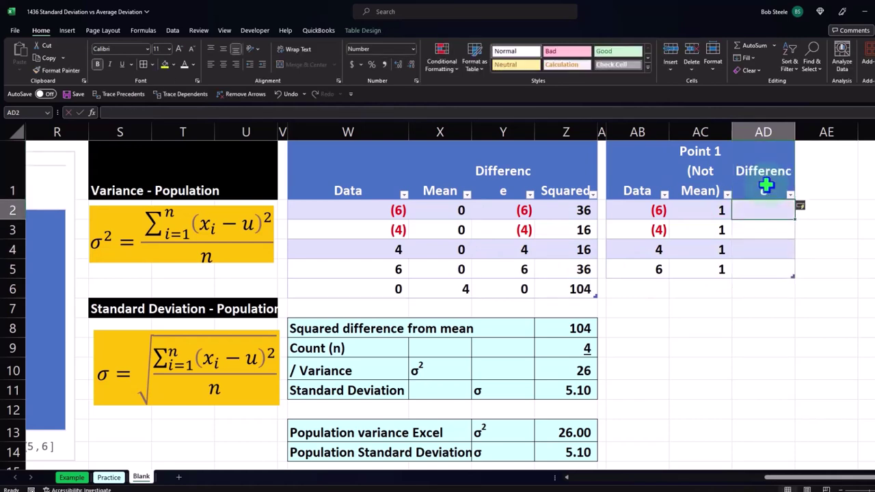
type("=")
key("Left")
key("Left")
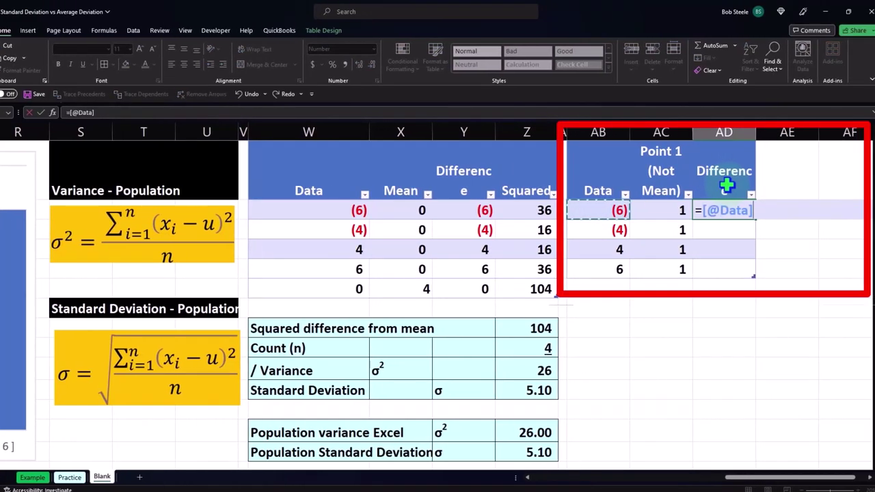
type("-")
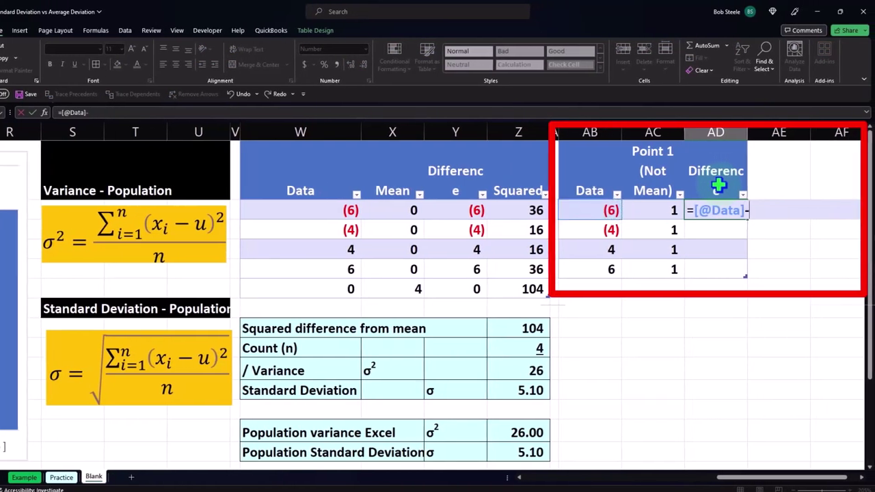
key("Left")
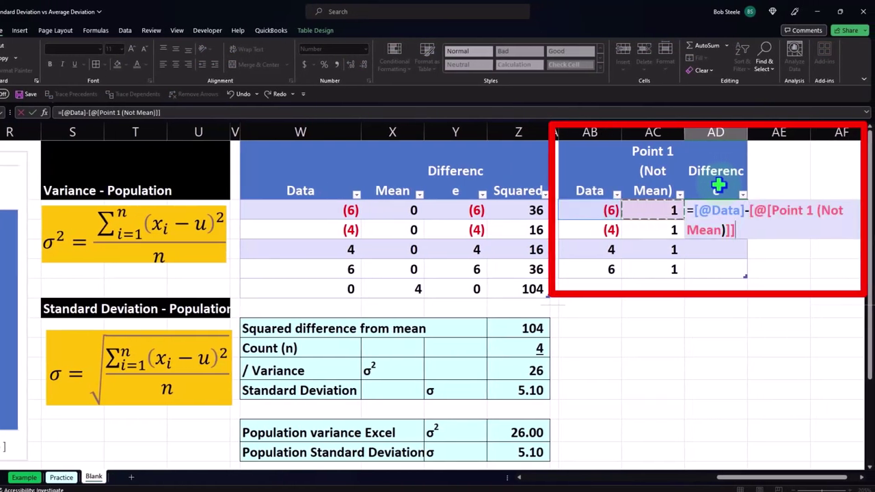
key("Return")
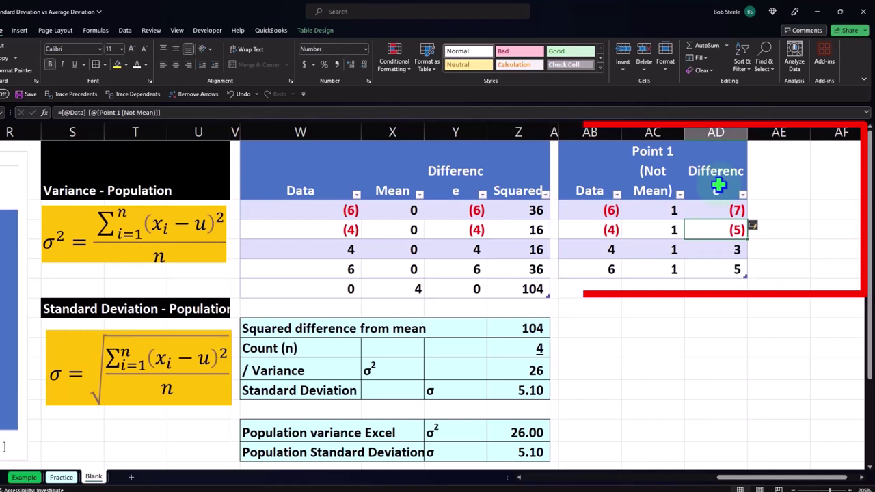
Add a table column in AE1 with the header "Absolute Value".
key("Up")
key("Right")
key("Up")
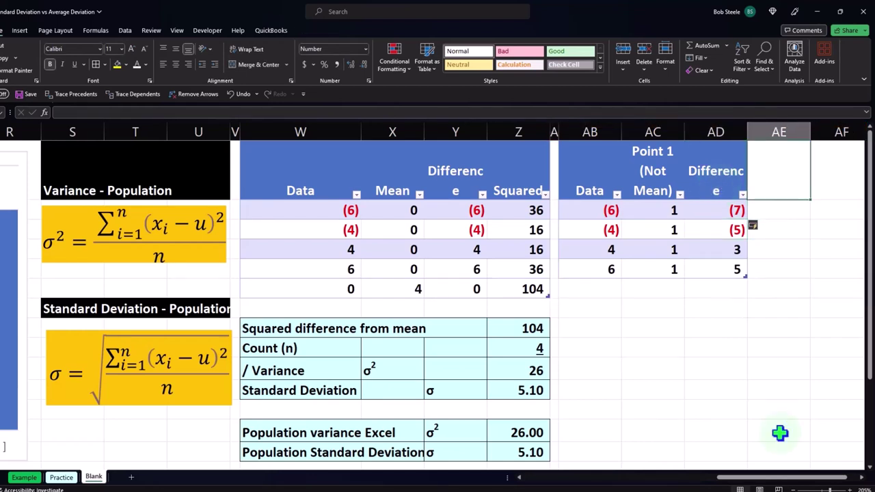
left_click_drag(789, 478, 498, 473)
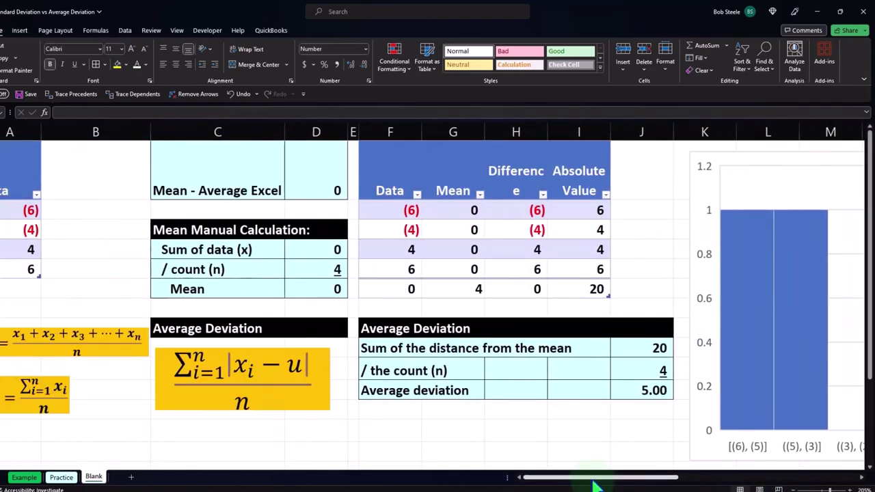
left_click_drag(597, 479, 755, 487)
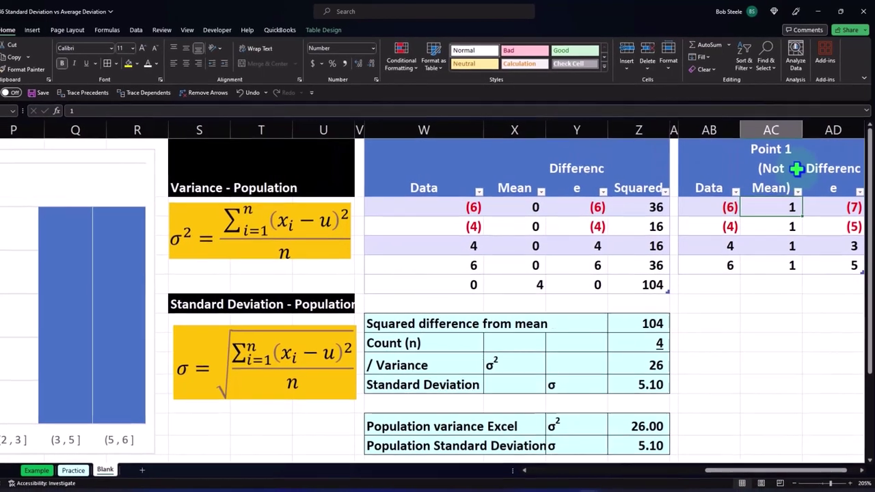
scroll(795, 171, "right", 3)
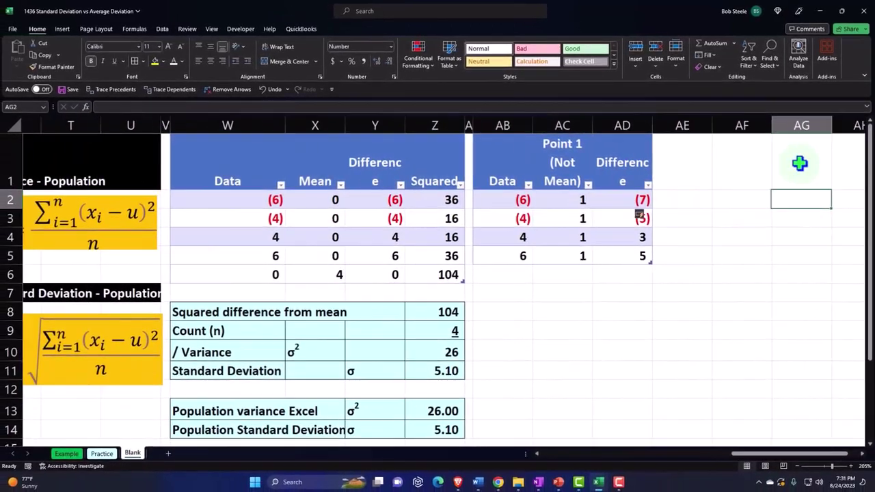
left_click(799, 163)
key("Left")
key("Left")
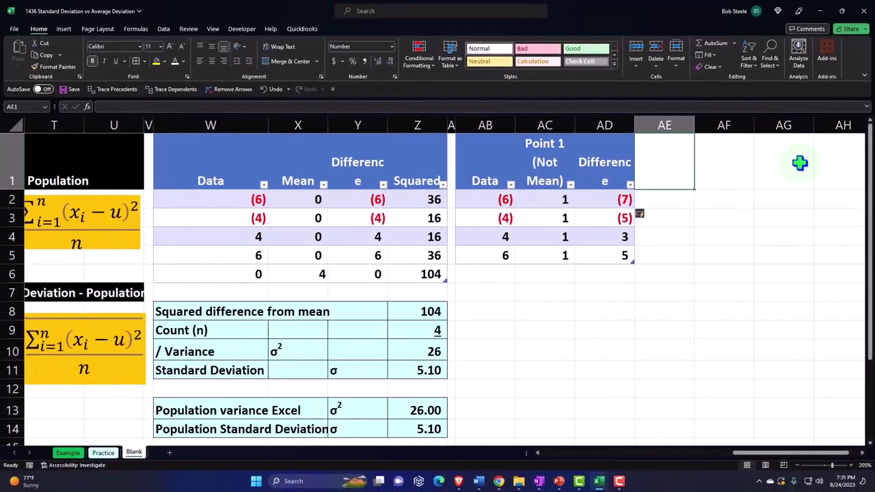
type("Abso")
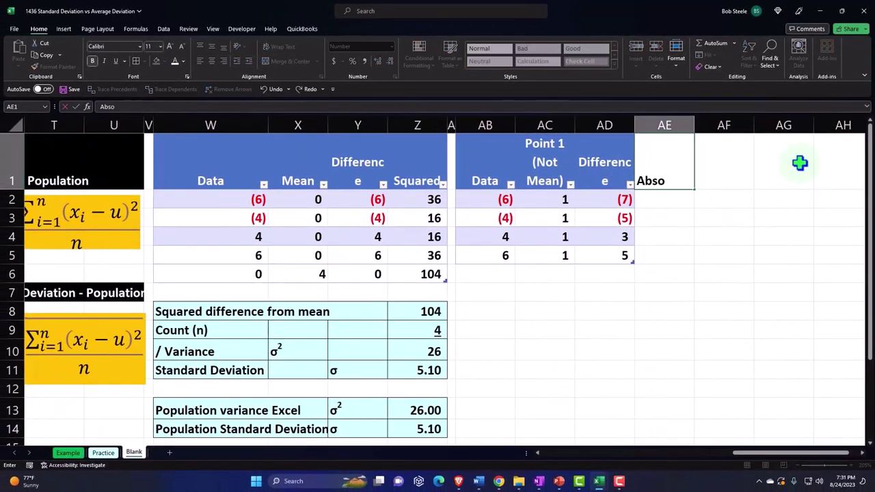
type("lute Value")
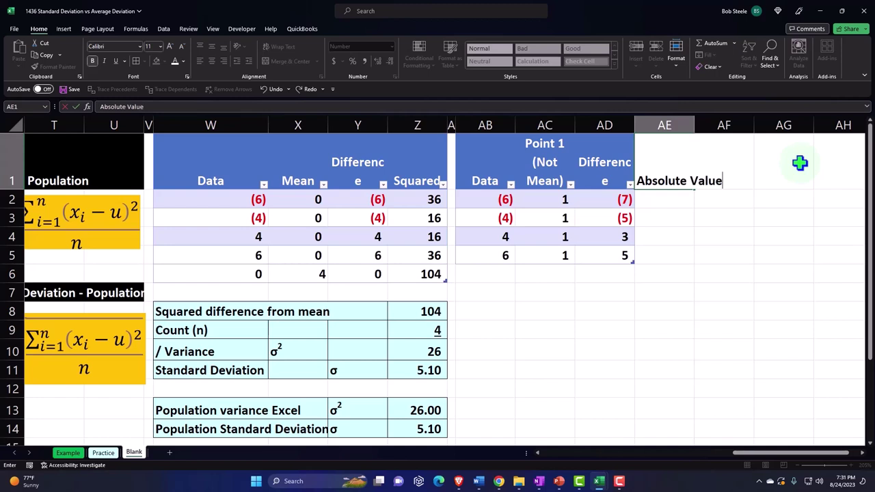
key("Return")
type("=abs")
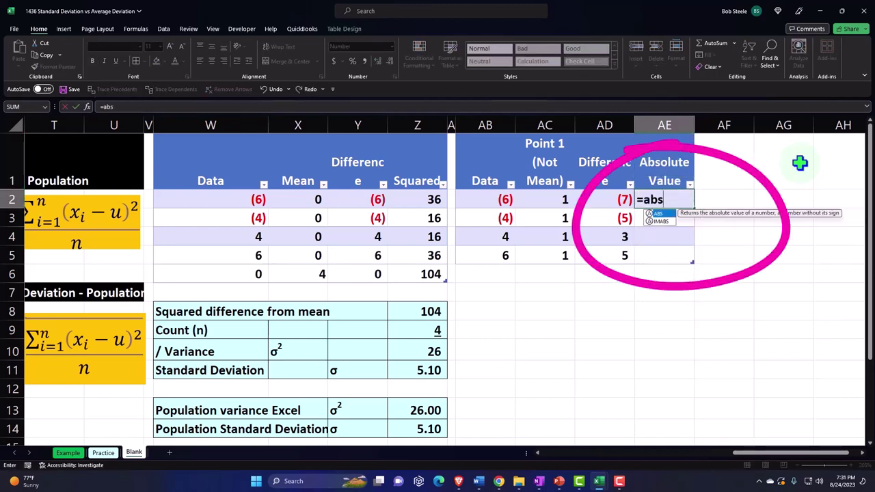
double_click(660, 214)
left_click(620, 199)
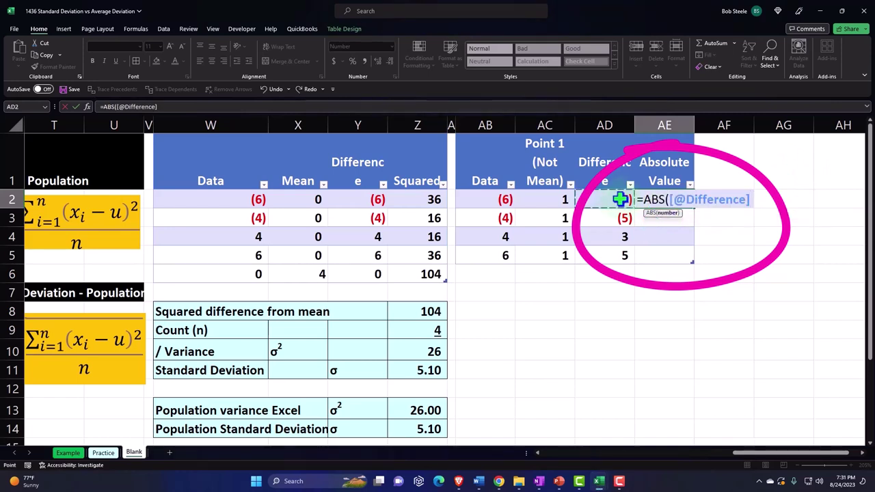
key("Return")
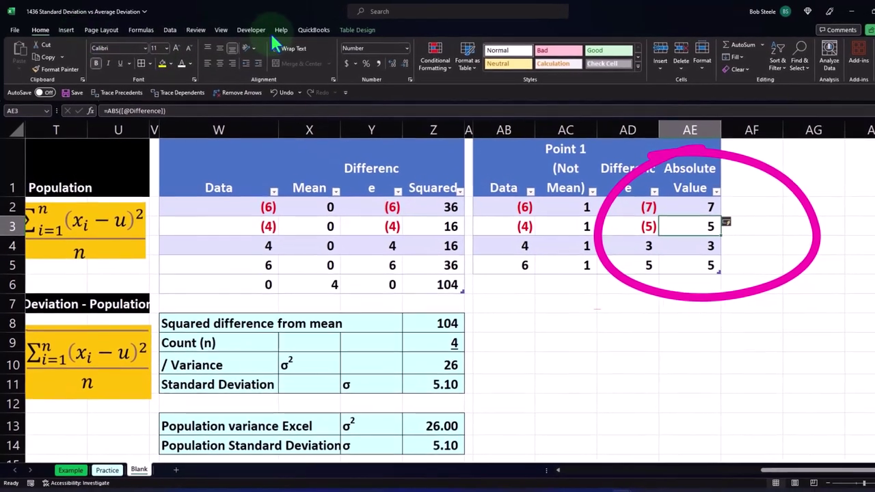
Add a total row to the Point 1 table and summarize its Data column with Average.
left_click(367, 30)
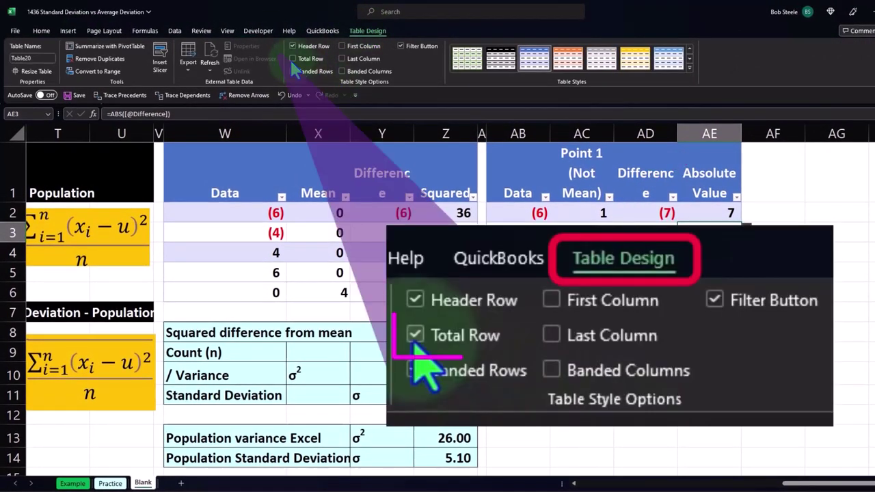
left_click(293, 59)
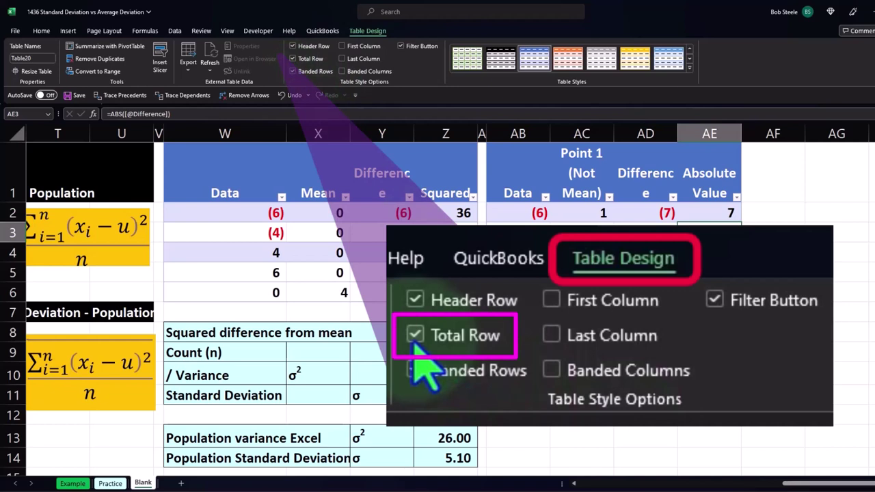
left_click(520, 293)
left_click(553, 298)
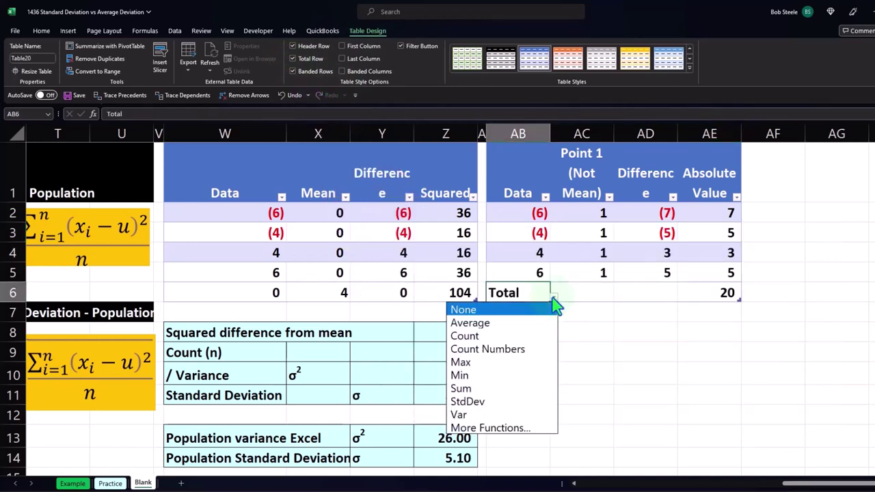
left_click(529, 324)
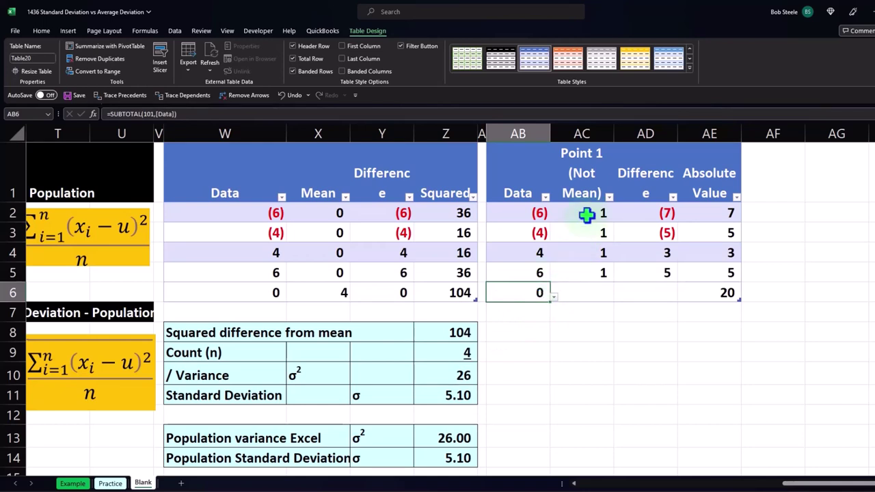
In the total row, summarize the Point 1 (Not Mean) column with Count and the Difference column with Sum.
left_click(598, 292)
left_click(617, 298)
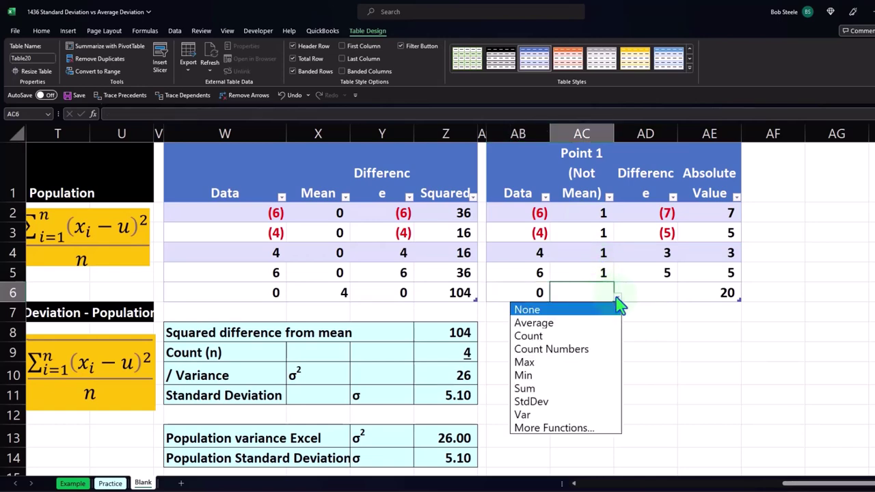
left_click(595, 338)
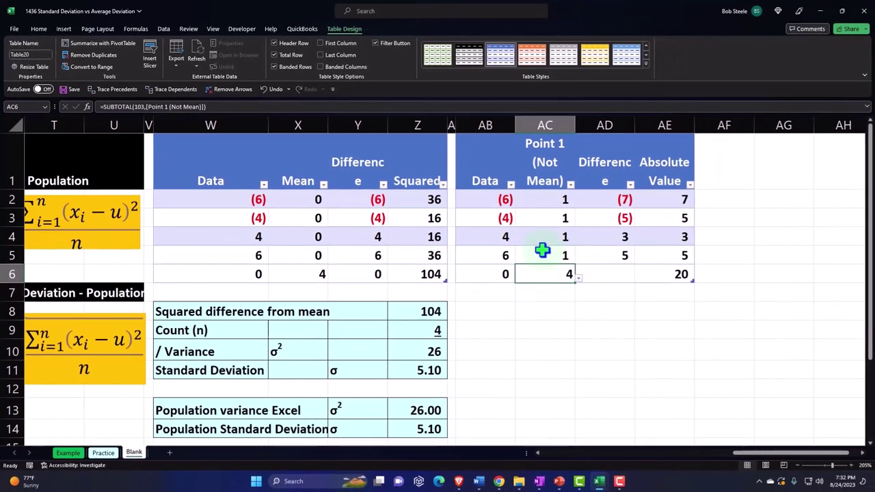
left_click(629, 274)
left_click(638, 279)
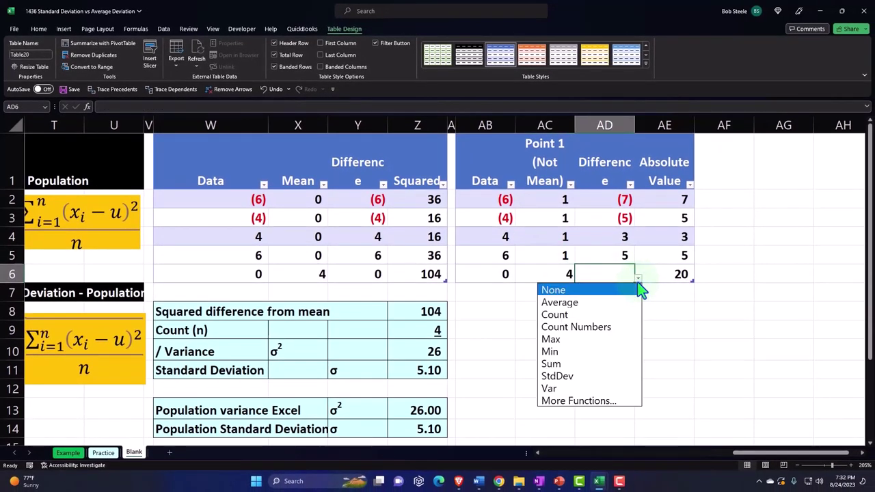
left_click(612, 364)
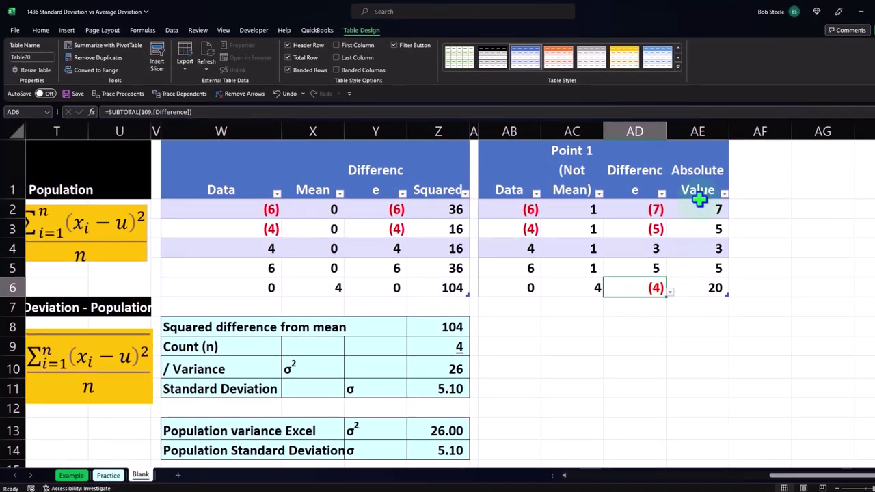
Compare the totals of the Point 1 table with those of the mean-based tables.
left_click(696, 278)
left_click_drag(786, 477, 814, 478)
left_click(394, 289)
left_click(750, 327)
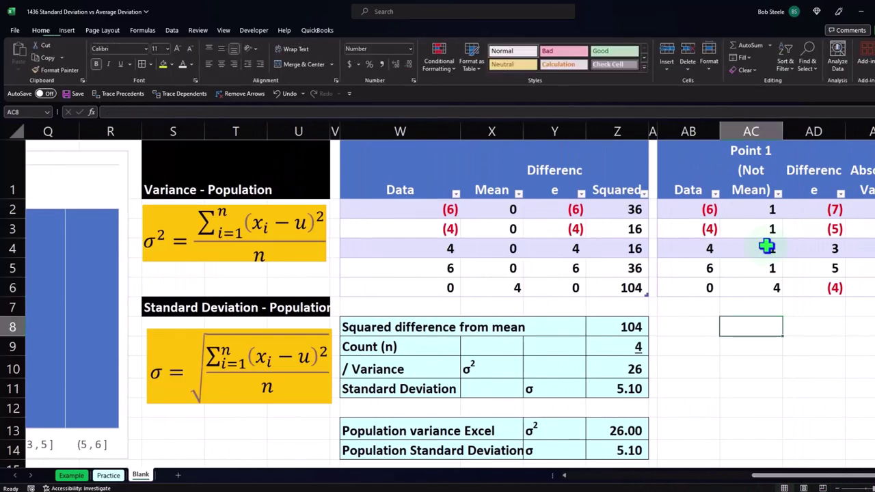
key("Right")
key("Right")
key("Right")
key("Right")
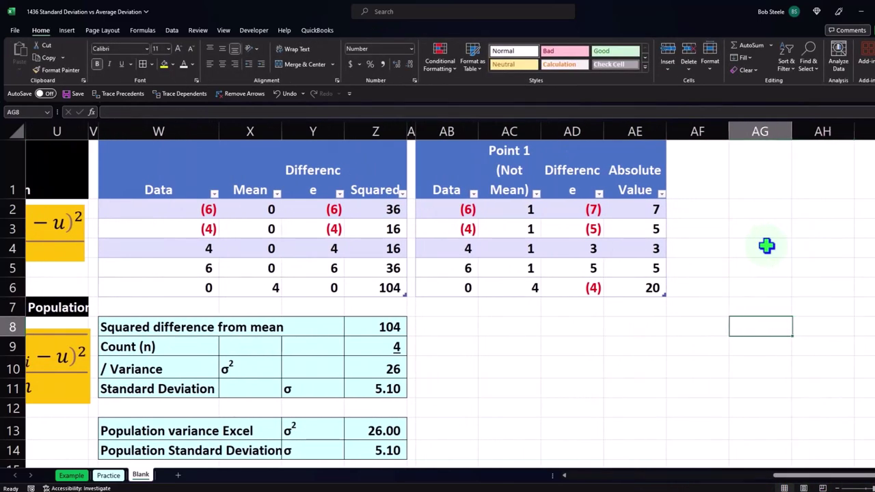
key("Left")
key("Left")
key("Left")
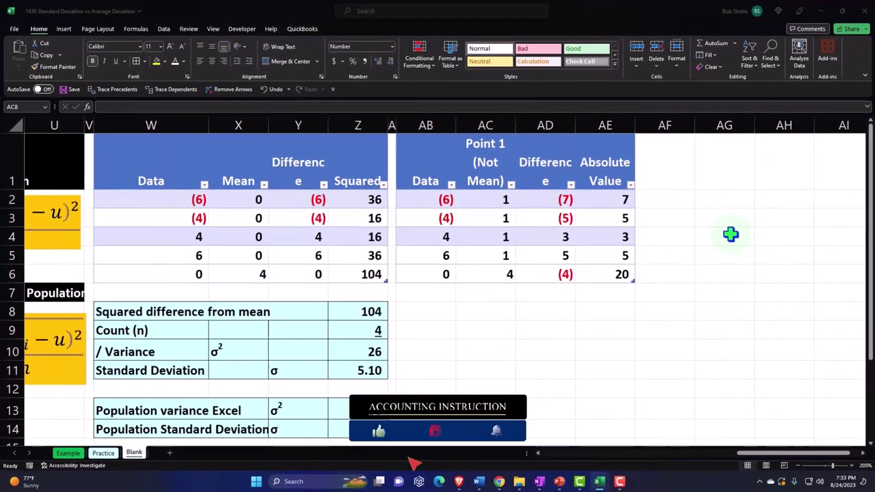
Enter the label "Sum of distance from point" in AB8 below the Point 1 table.
left_click(421, 311)
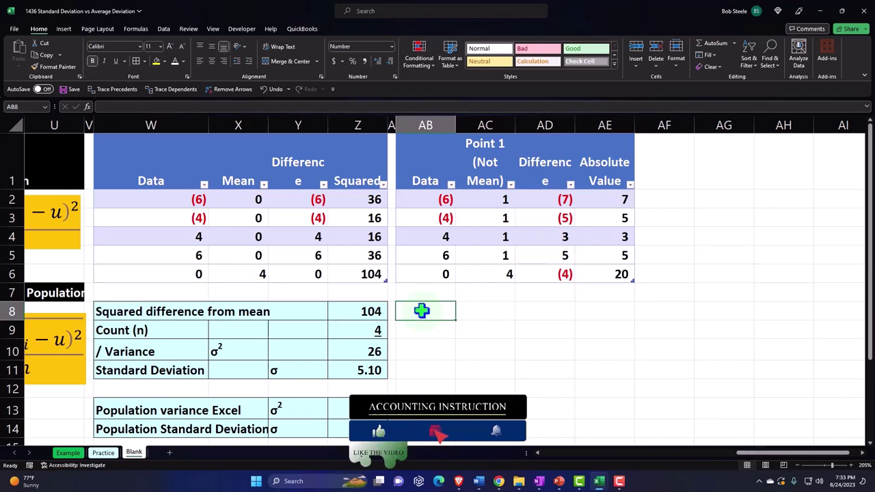
type("Sum of")
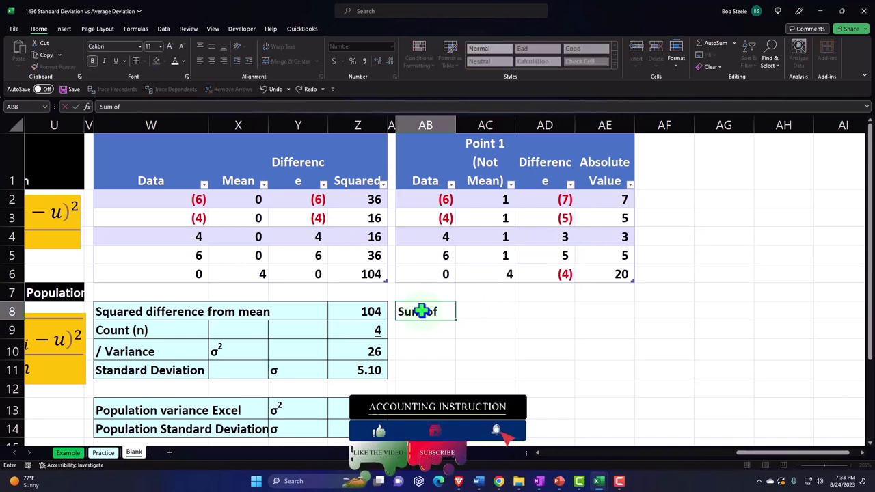
type(" distance from p")
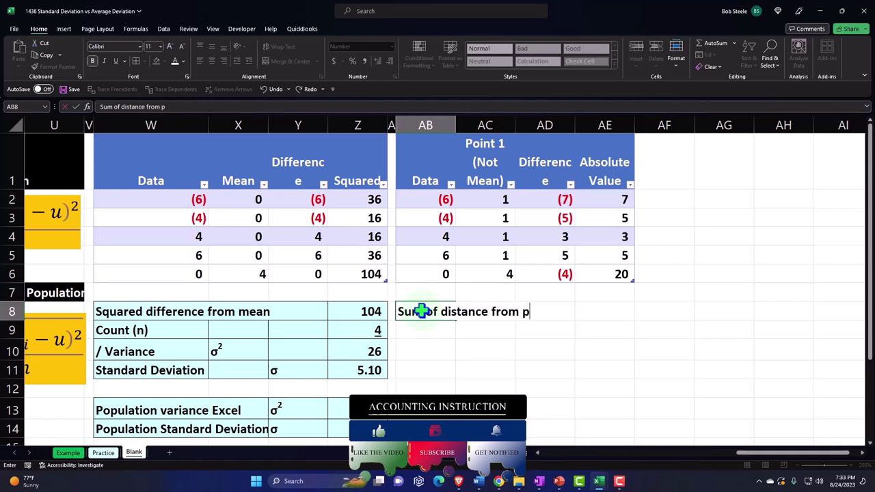
type("oint")
key("Tab")
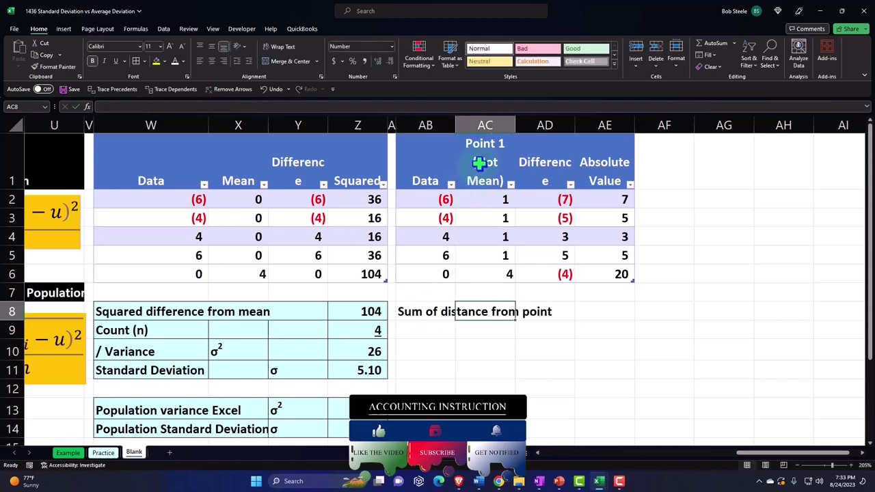
Reference the Absolute Value total in AE8 with the formula =AE6.
key("Right")
key("Right")
key("Right")
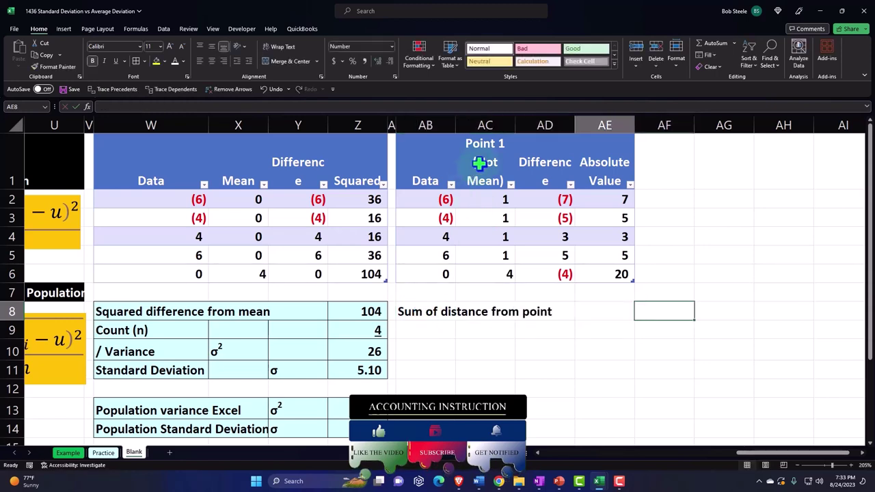
key("Left")
type("=")
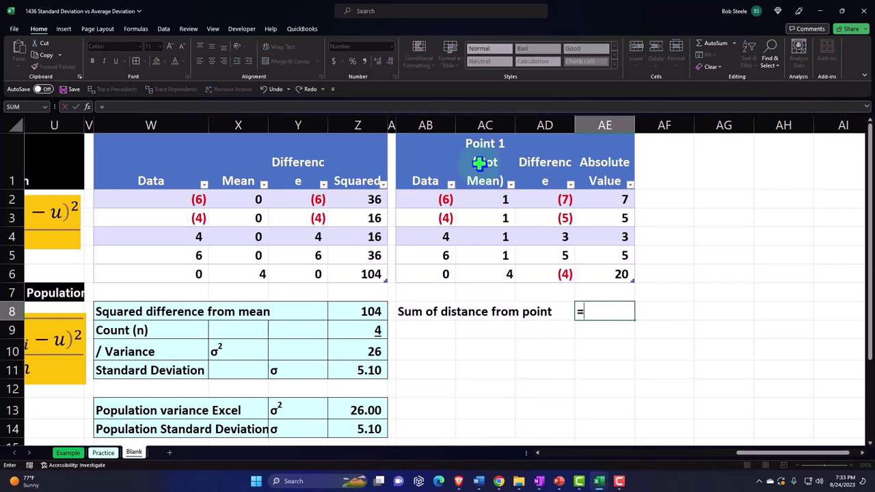
key("Up")
key("Up")
key("Return")
Enter the label "/ count (n)" in AB9, below the sum of distance label.
key("Left")
key("Left")
key("Left")
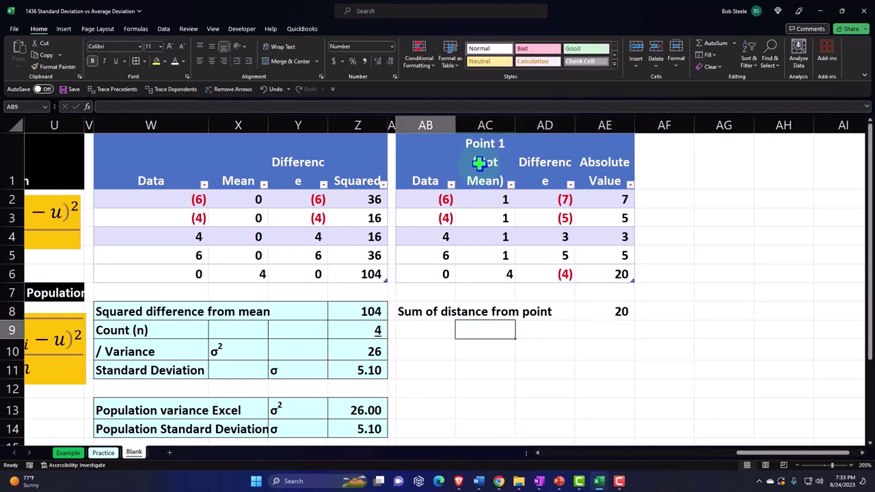
type("'/ co")
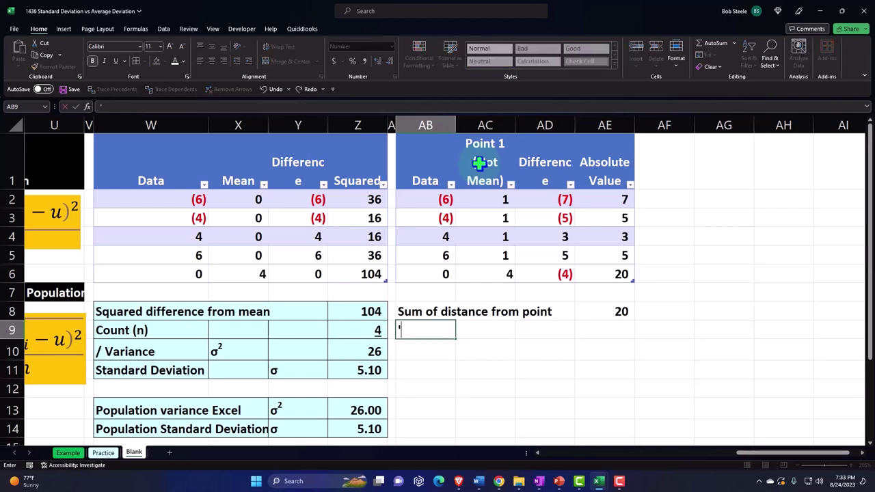
type("unt (n")
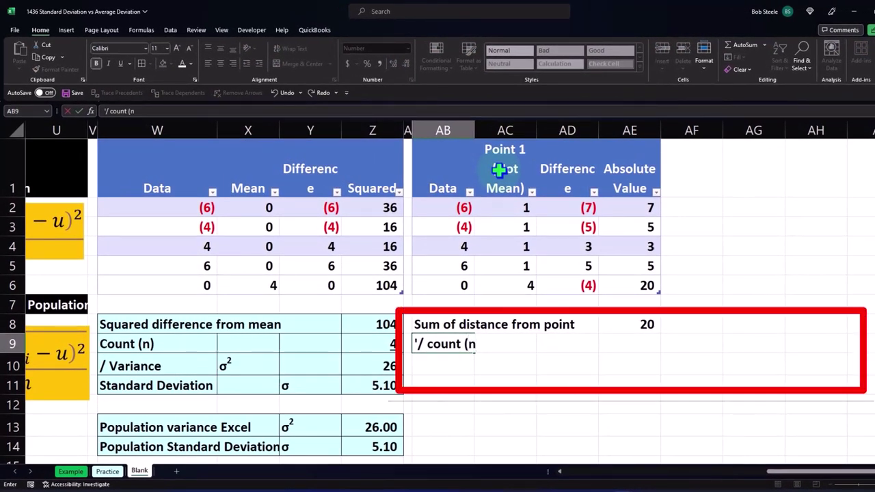
type(")")
Reference the Point 1 (Not Mean) column's total count in AE9 with =AC6 and underline the cell's value.
key("Right")
key("Right")
key("Right")
type("=")
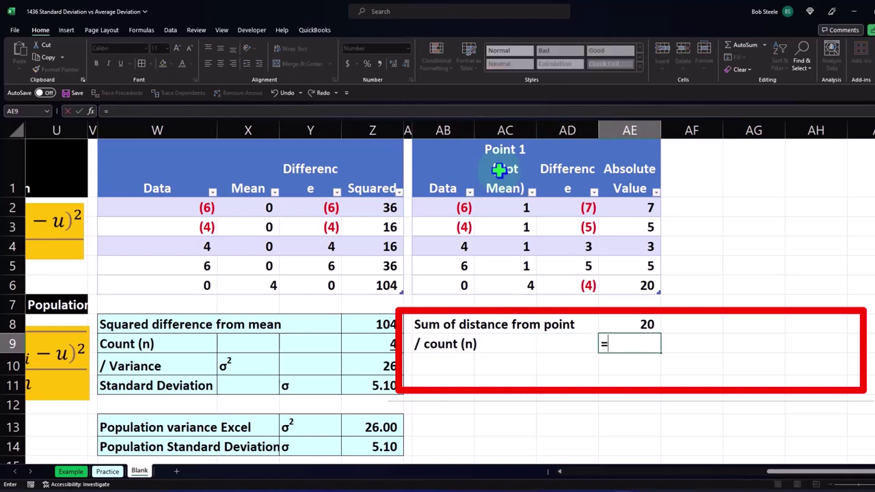
key("Up")
key("Up")
key("Up")
key("Left")
key("Left")
key("ctrl+Return")
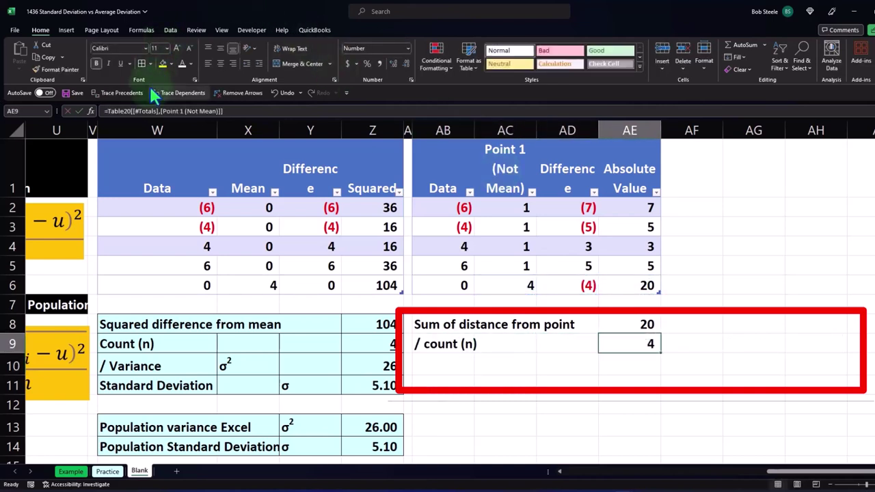
Calculate the average distance from the point in AE10 with =AE8/AE9 and display it with two decimal places.
key("Down")
key("Left")
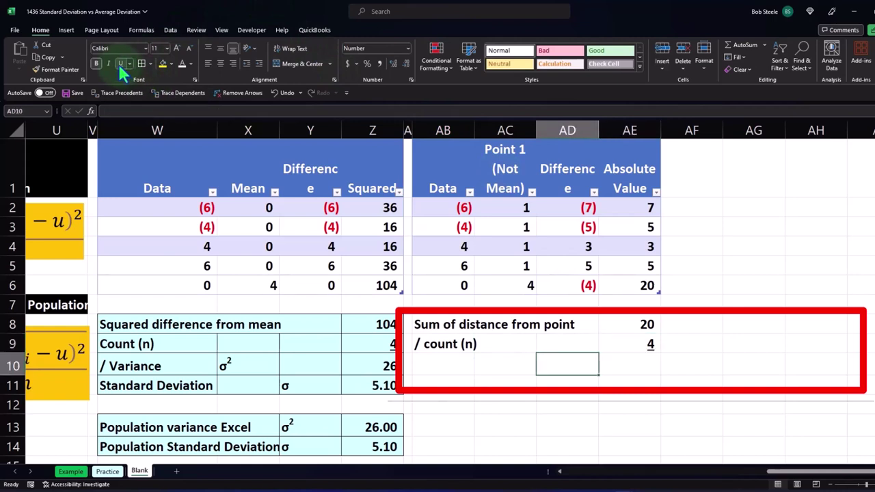
key("Left")
key("Left")
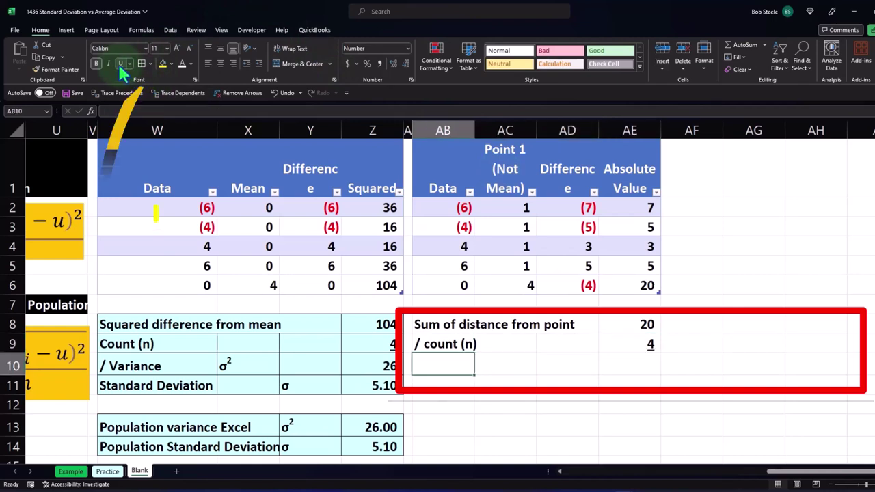
key("Right")
key("Right")
key("Right")
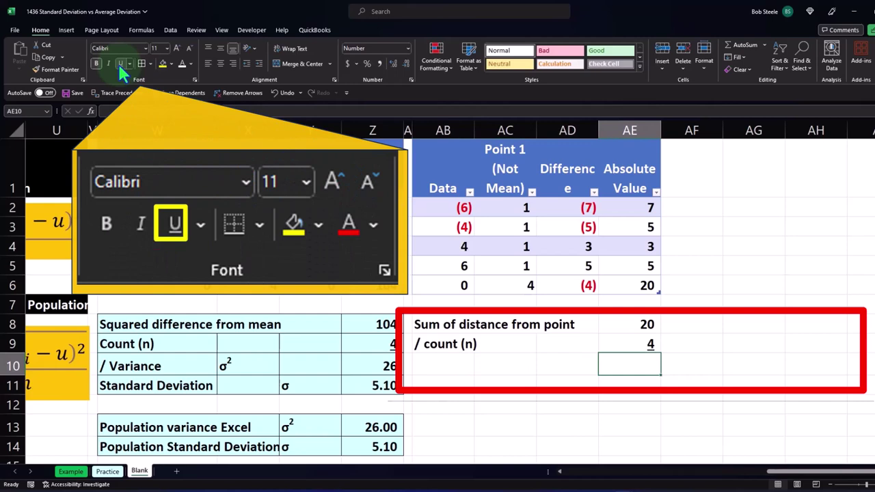
type("=")
key("Up")
key("Up")
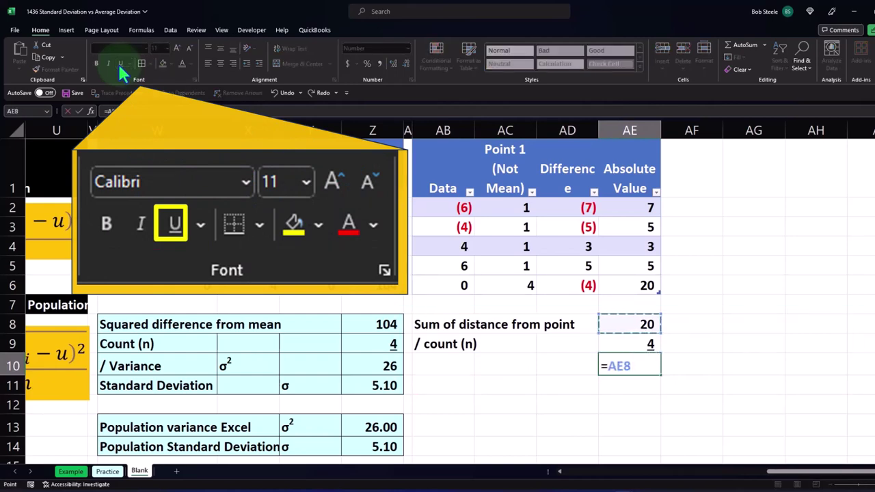
type("/")
key("Up")
key("Return")
key("Up")
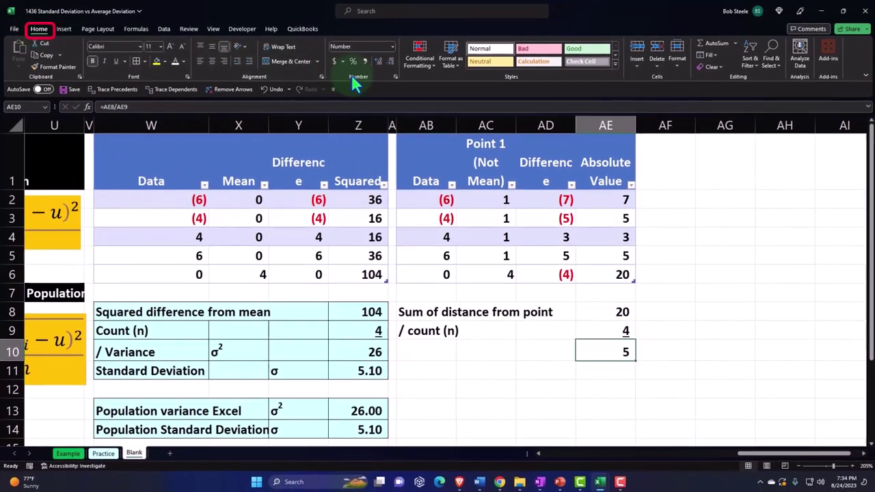
left_click(382, 62)
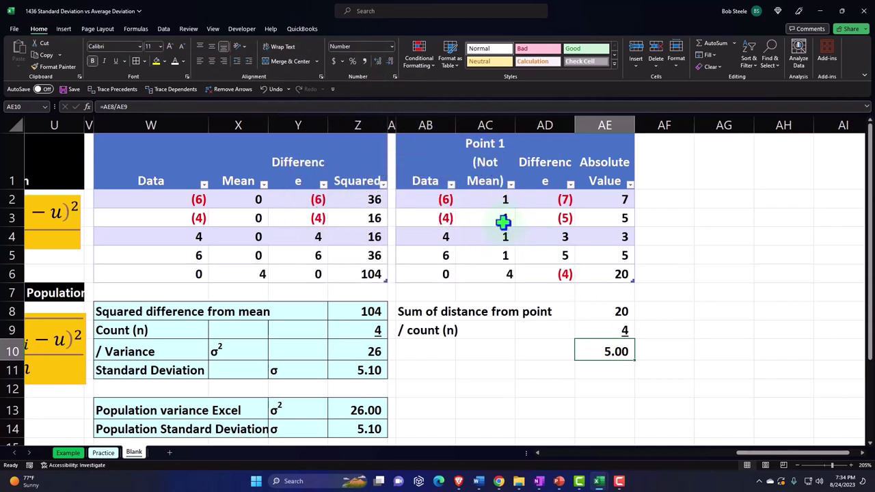
Format the calculation block AB8:AE10 with cell borders and the recently used light blue fill.
left_click(501, 218)
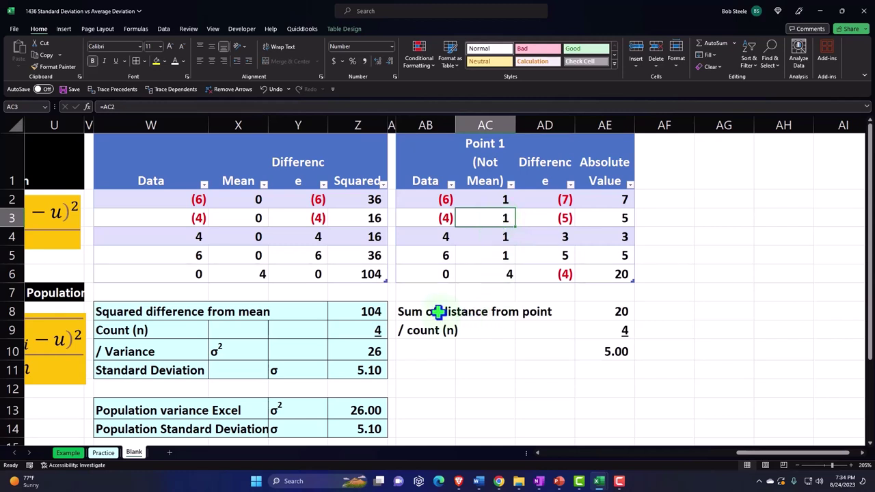
left_click_drag(438, 313, 605, 347)
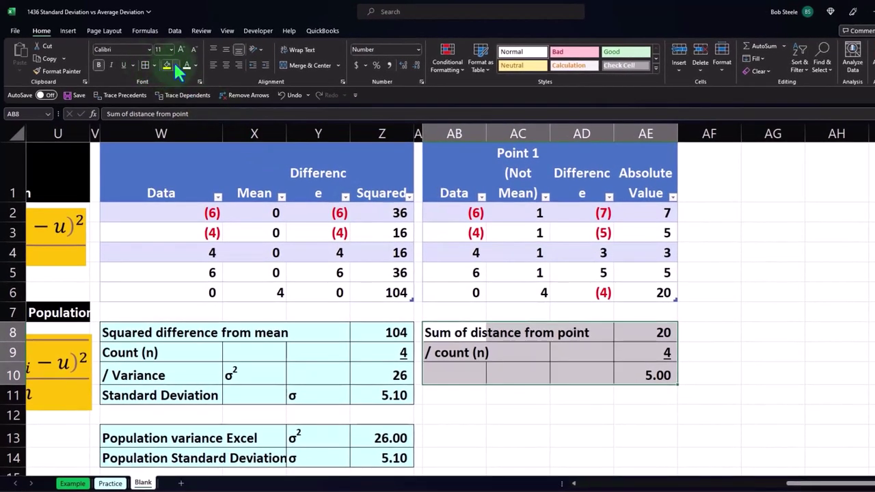
left_click(175, 65)
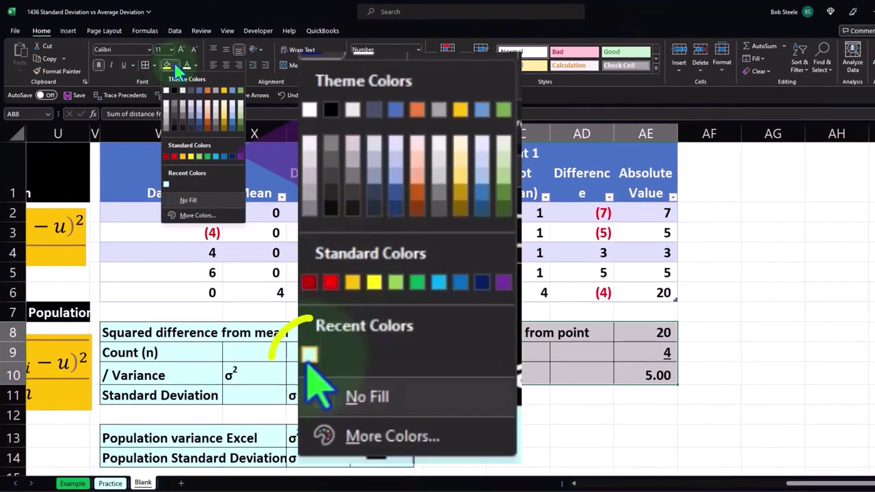
left_click(166, 184)
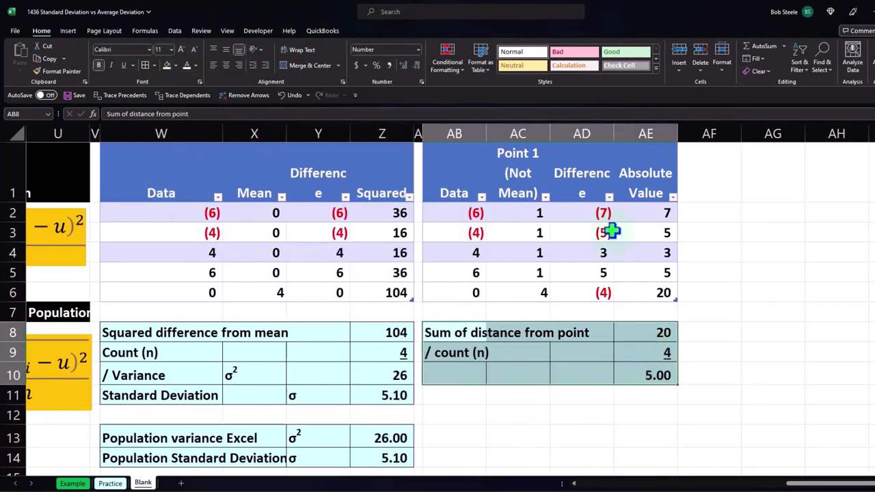
Copy columns AA through AE, containing the Point 1 table and its calculation, and paste them starting at AF1.
left_click(419, 127)
left_click_drag(419, 128, 617, 171)
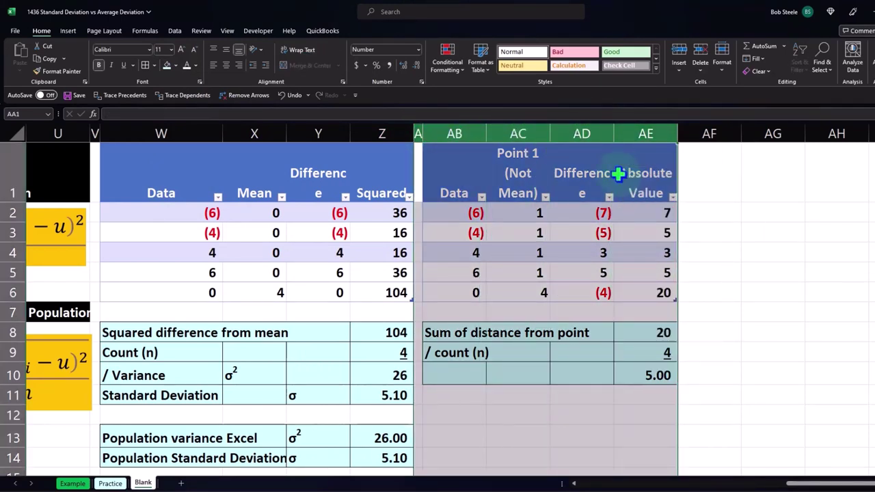
right_click(617, 172)
left_click(666, 213)
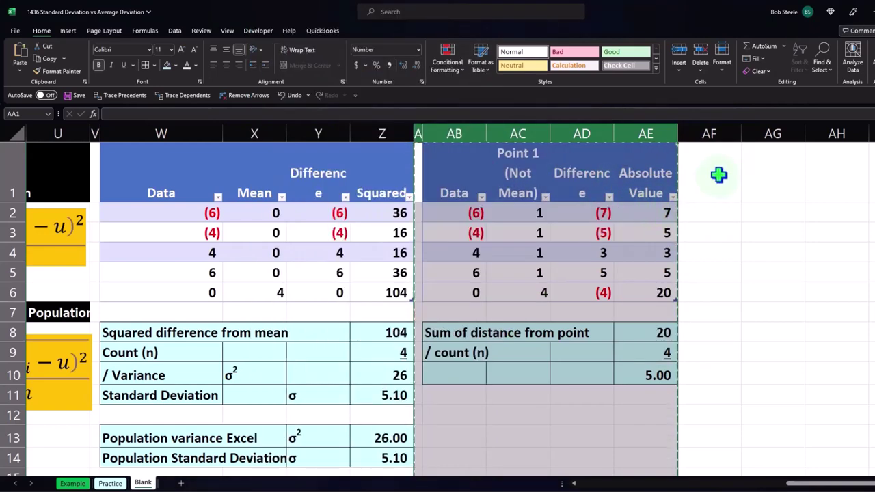
left_click(718, 176)
right_click(719, 177)
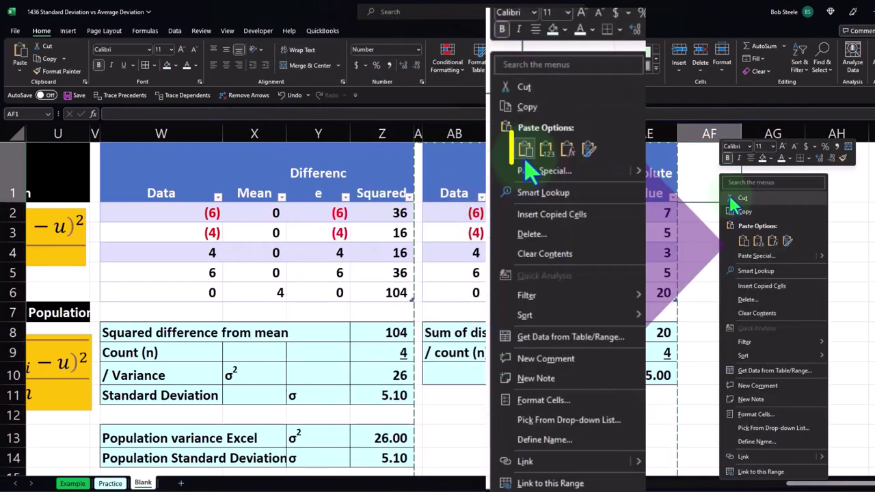
left_click(526, 155)
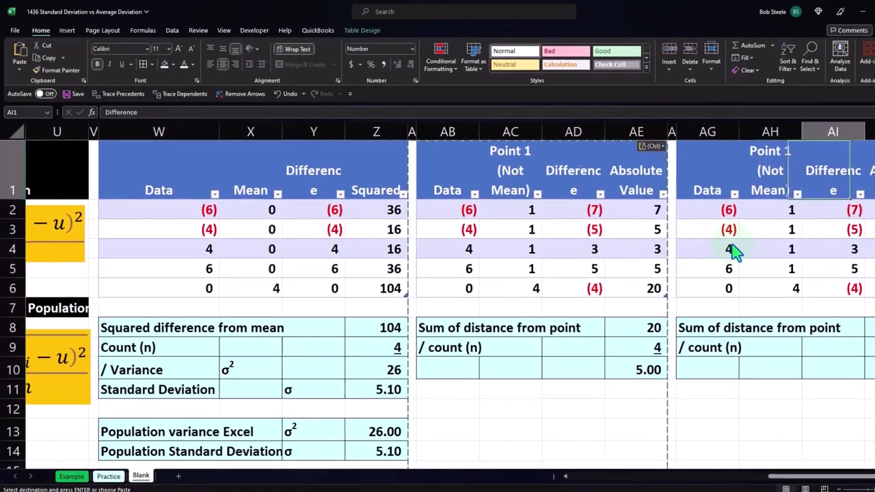
Set the comparison point in AH2 of the copied table to 2 and check the Difference and Absolute Value totals.
scroll(742, 254, "right", 3)
key("Left")
key("Left")
key("Left")
key("Left")
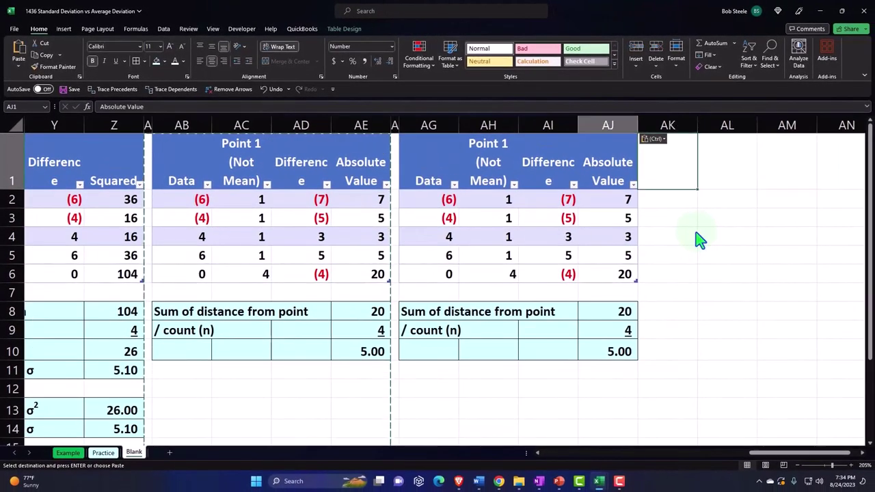
key("Down")
type("2")
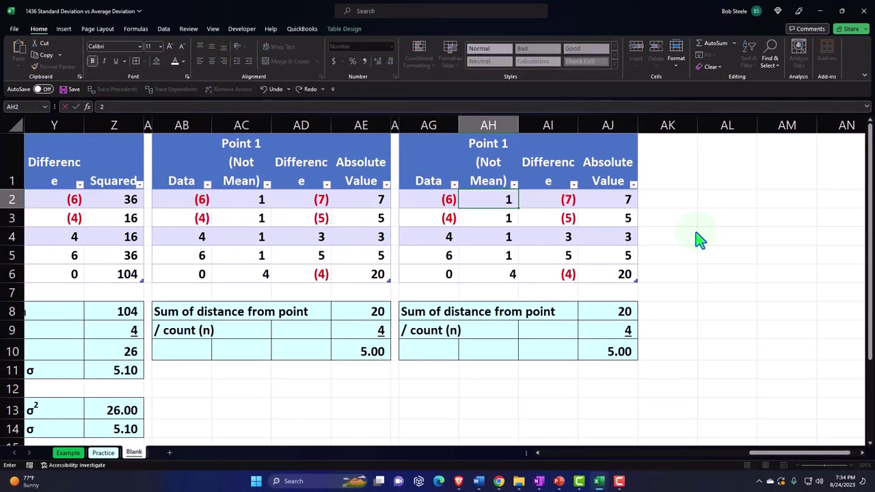
key("Return")
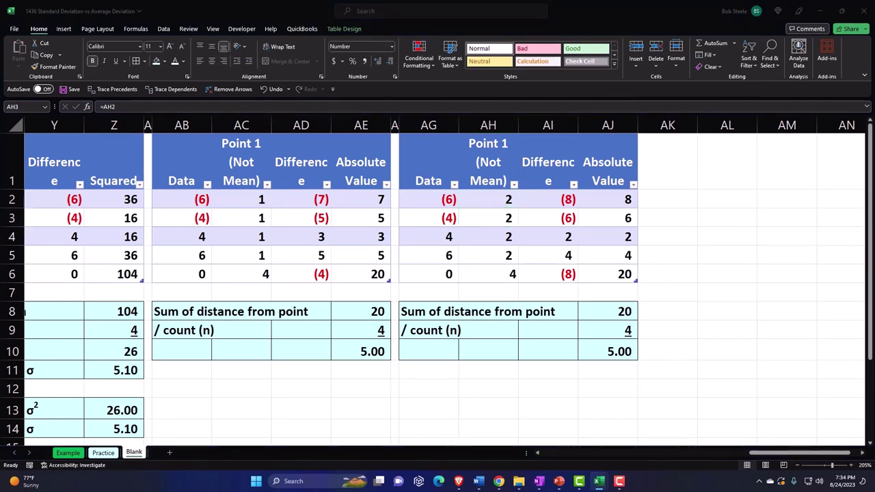
left_click(552, 274)
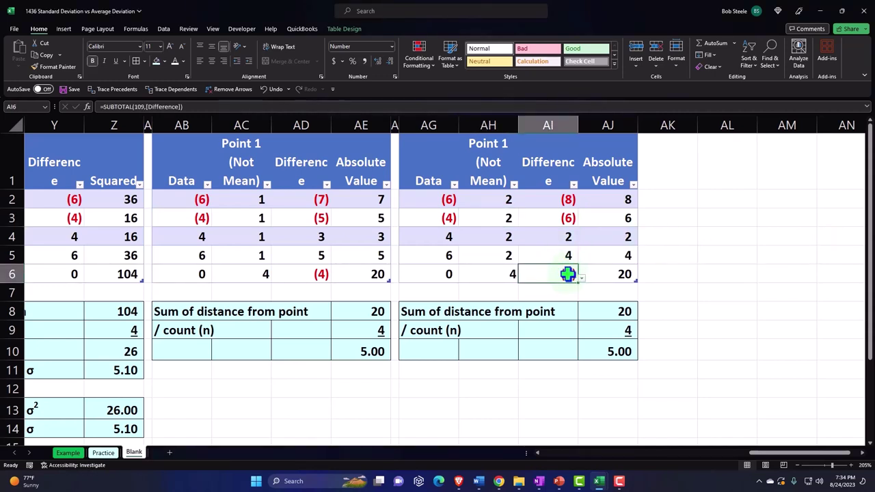
left_click(613, 273)
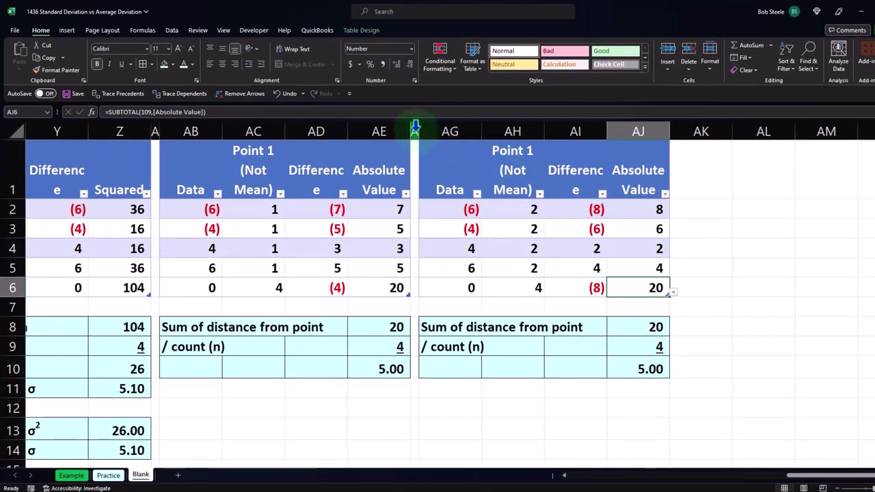
Copy columns AF through AJ, holding the second comparison table, and paste them starting at AK1.
left_click_drag(415, 127, 611, 131)
key("ctrl+c")
right_click(697, 161)
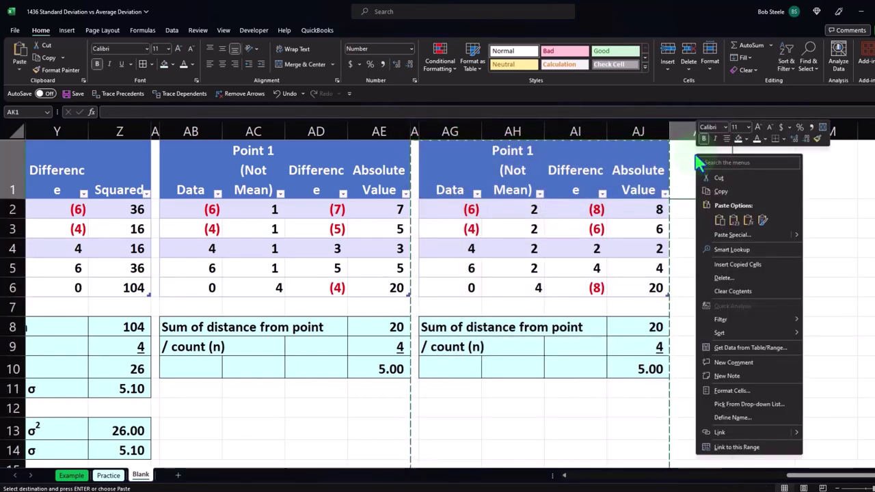
left_click(719, 219)
Set the comparison point in AM2 of the newest table to 3 and check its sum of distances in AO8.
key("Right")
key("Right")
key("Right")
key("Right")
key("Right")
key("Right")
key("Down")
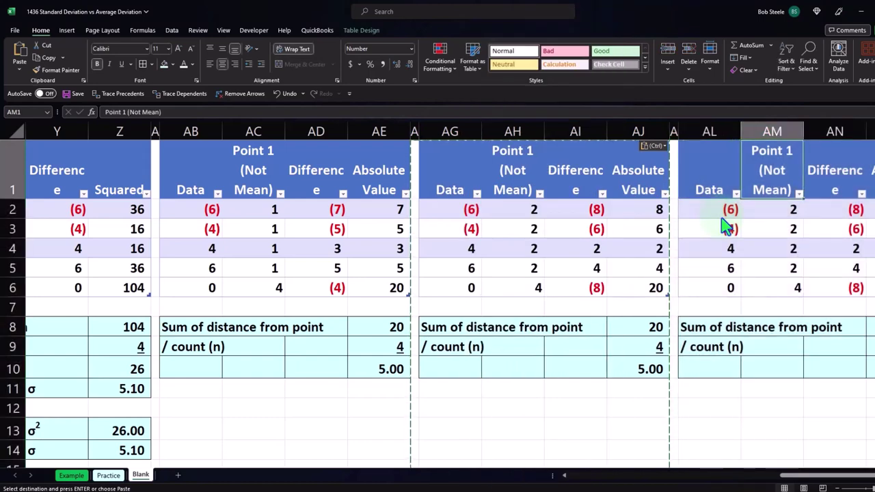
key("Left")
key("Down")
key("Down")
key("Left")
key("Left")
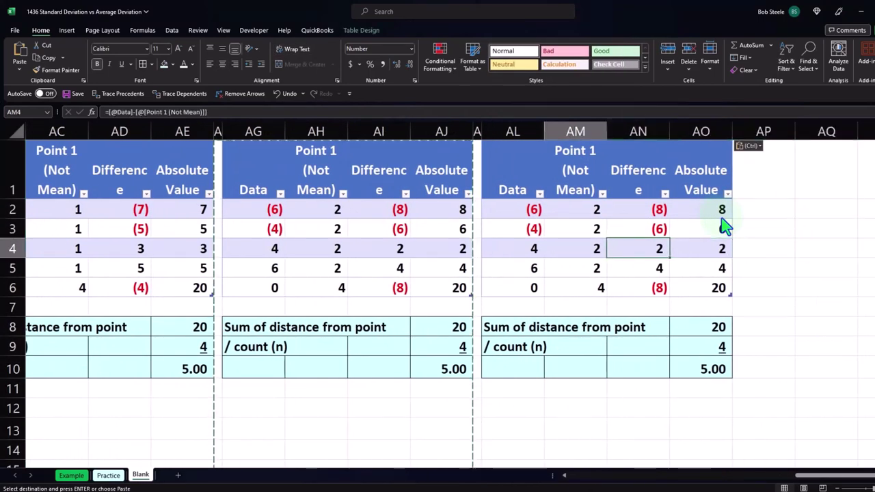
key("Left")
key("Up")
key("Up")
type("3")
key("Return")
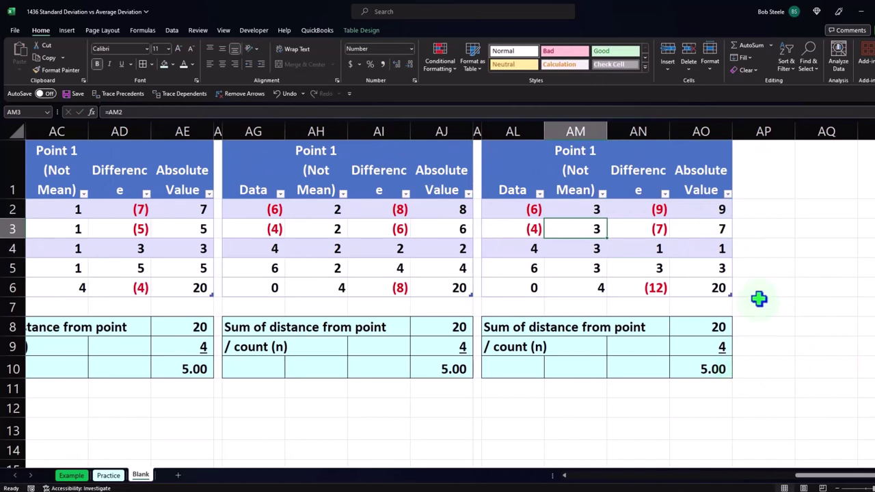
left_click(713, 324)
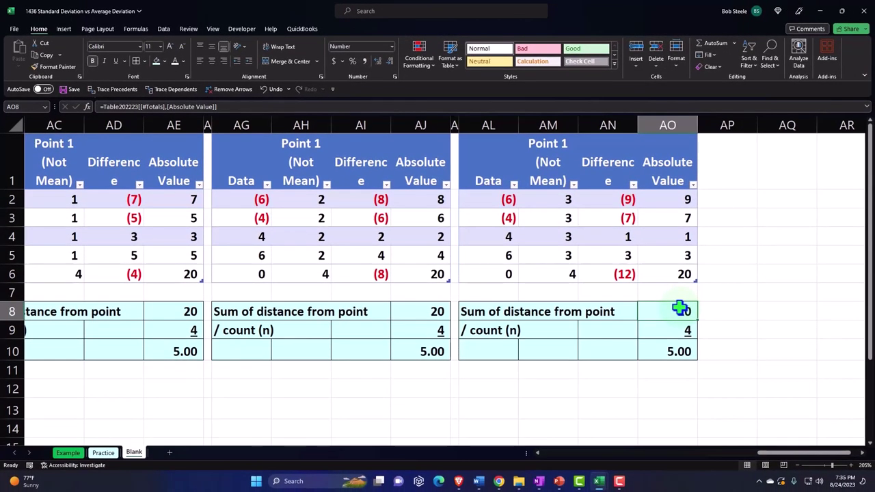
Copy columns AK through AN, without the Absolute Value column, and paste them starting at AP1.
key("Right")
key("Right")
key("Right")
key("Right")
key("Right")
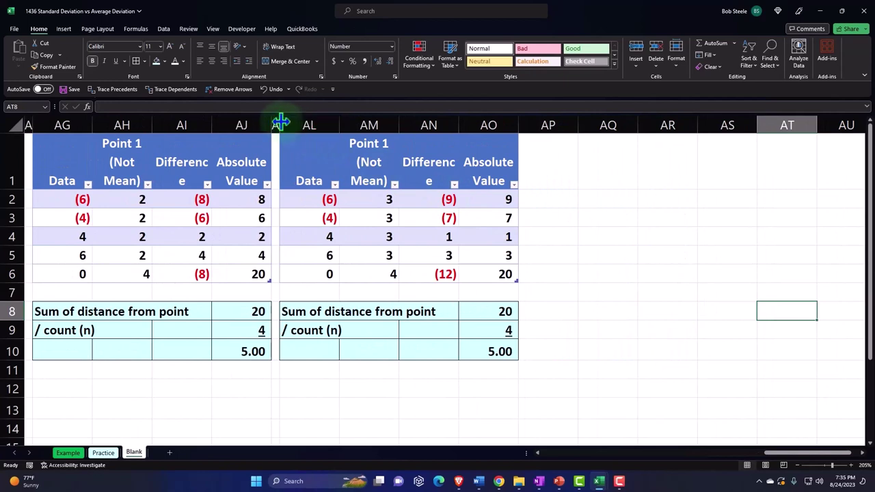
left_click_drag(276, 118, 399, 131)
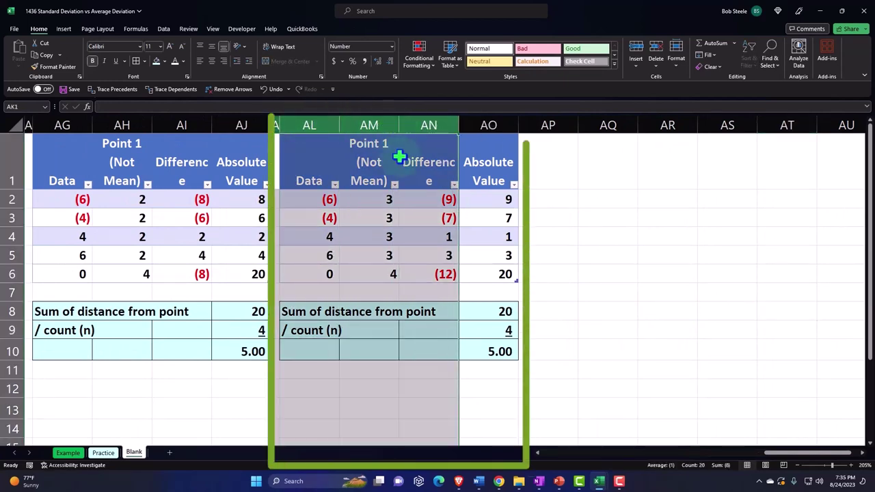
right_click(300, 147)
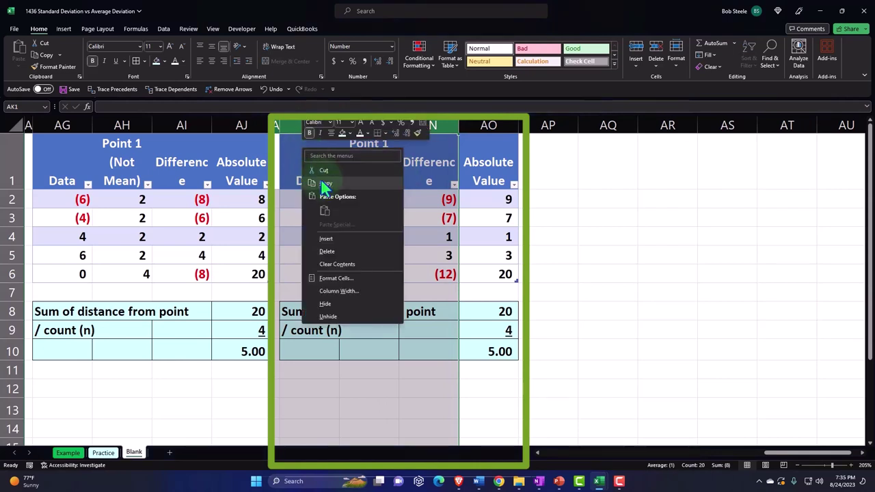
left_click(313, 179)
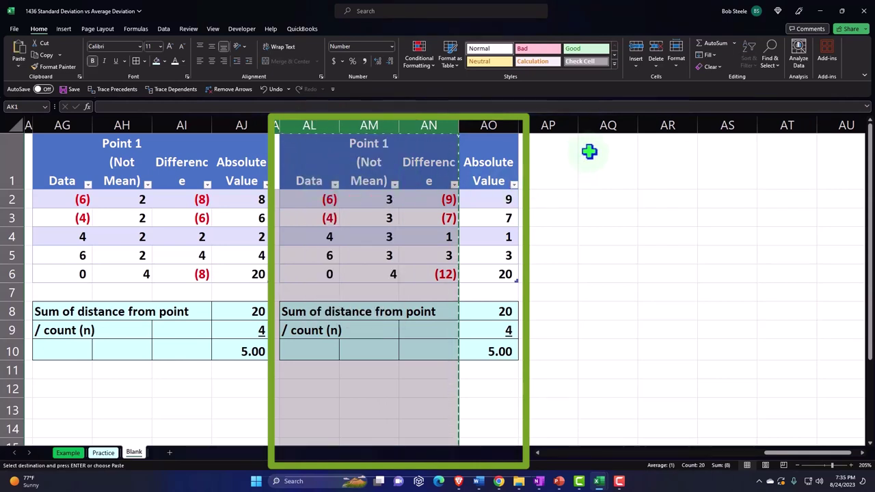
left_click(564, 141)
right_click(566, 141)
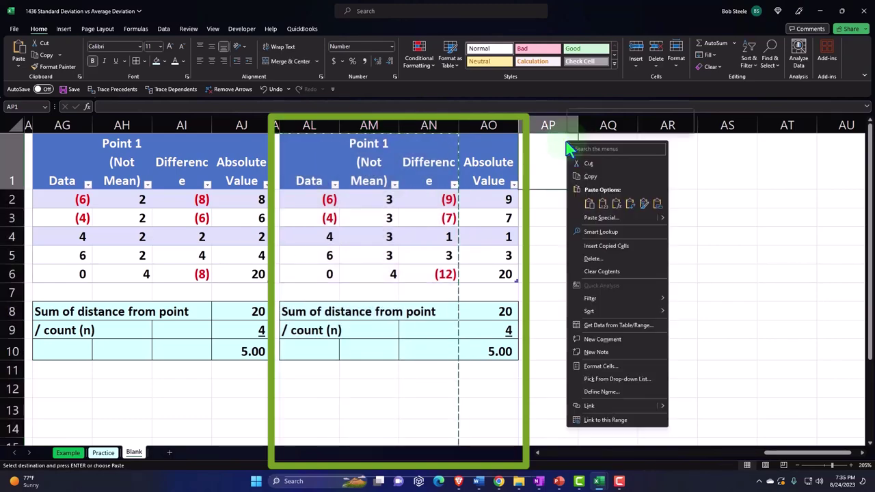
left_click(589, 203)
left_click(567, 178)
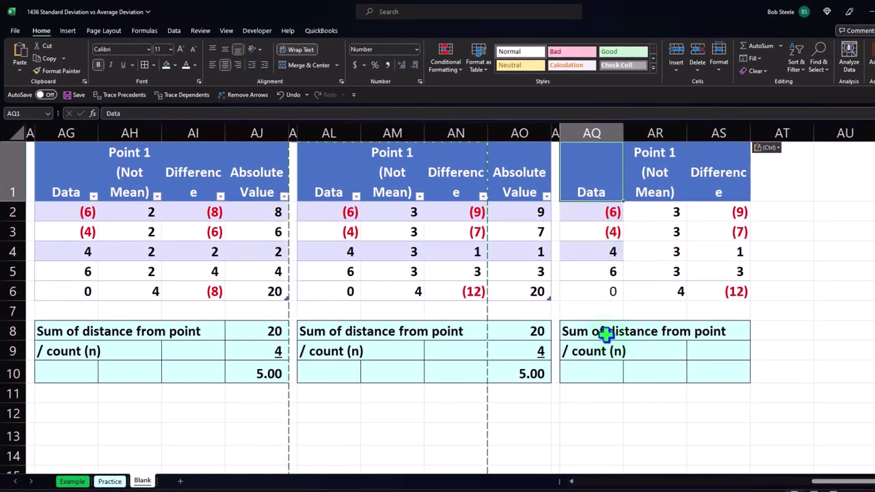
Clear the labels in AQ8:AQ9 below the newly pasted data.
left_click_drag(605, 333, 611, 351)
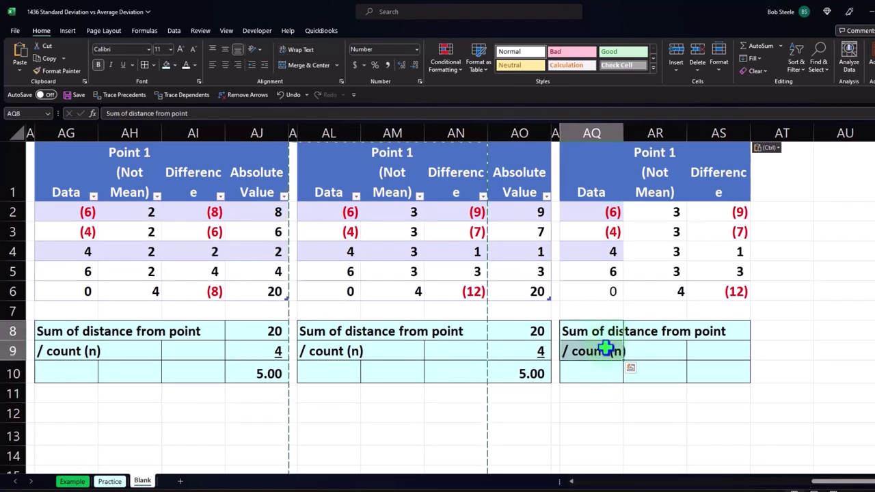
key("Delete")
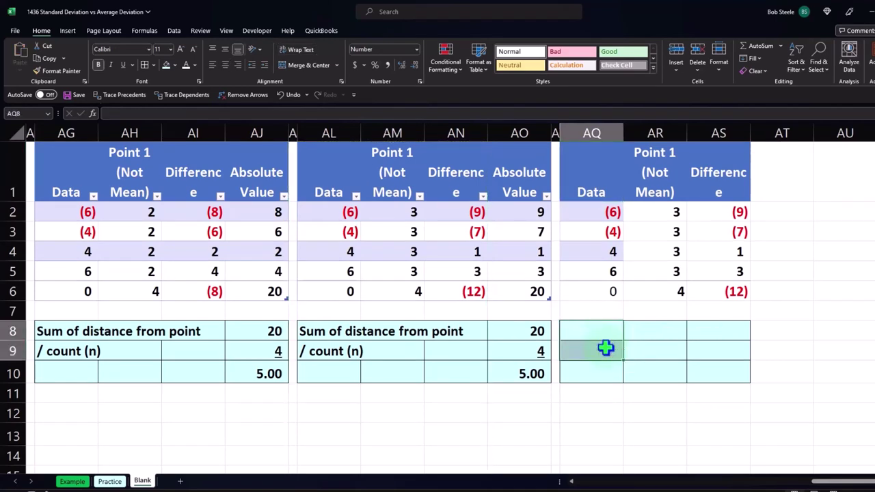
left_click(604, 214)
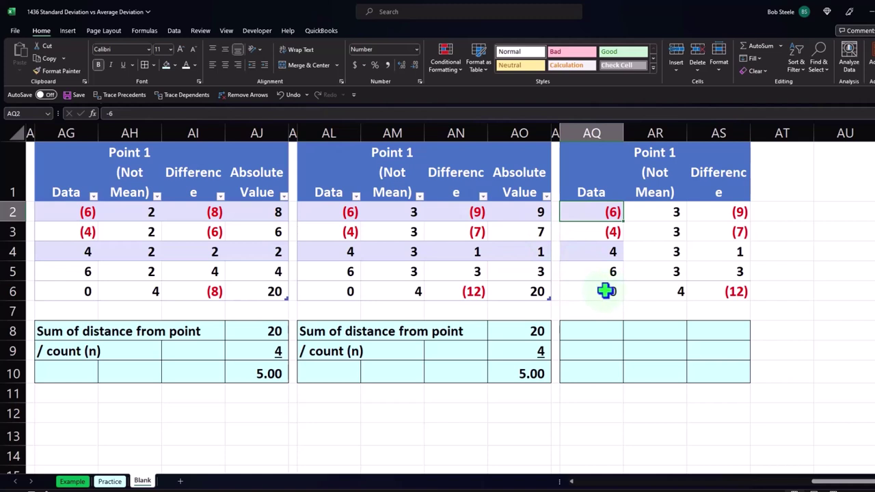
Clear the old totals in AQ6:AS6 and paint the plain formatting of the blank cells AQ7:AS7 onto them.
left_click_drag(606, 291, 713, 283)
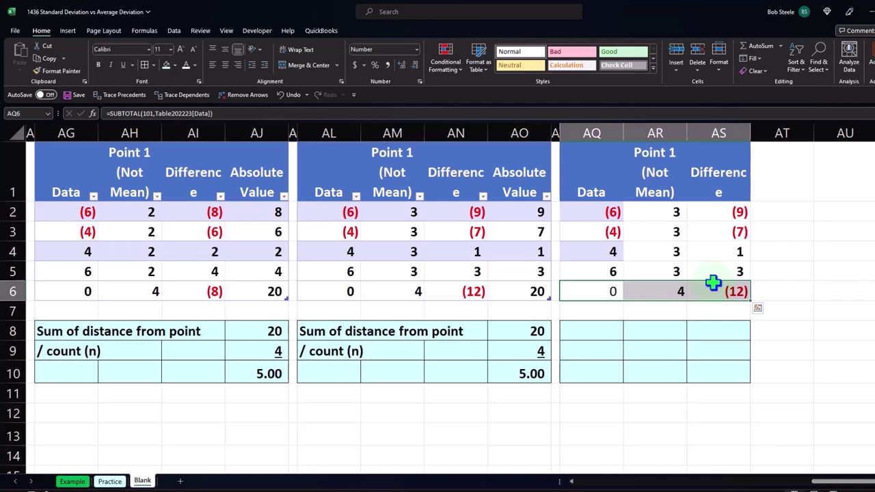
key("Delete")
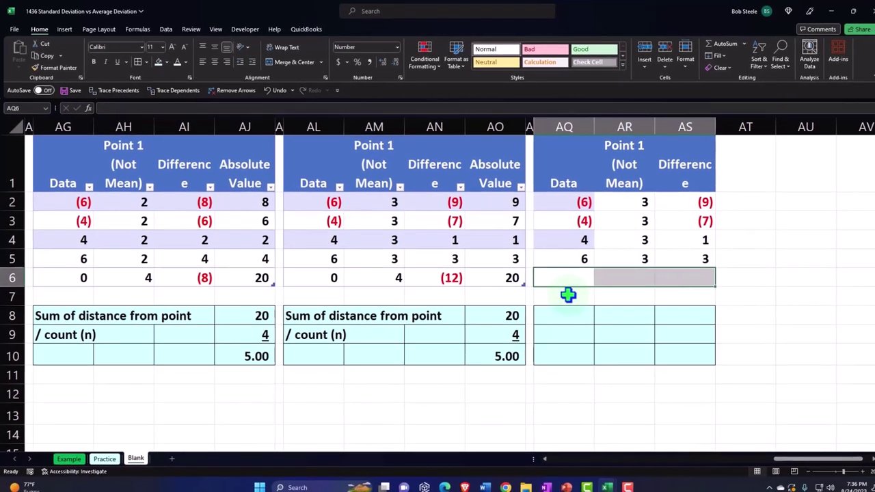
left_click_drag(592, 311, 663, 293)
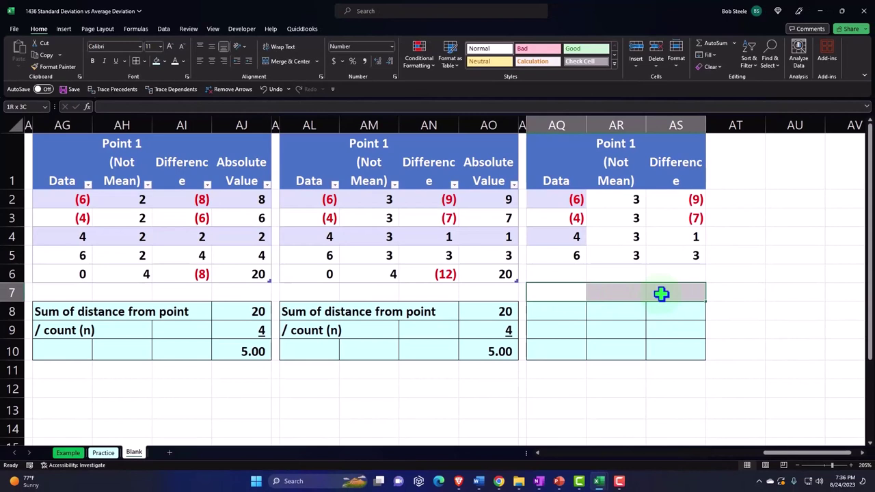
left_click(54, 66)
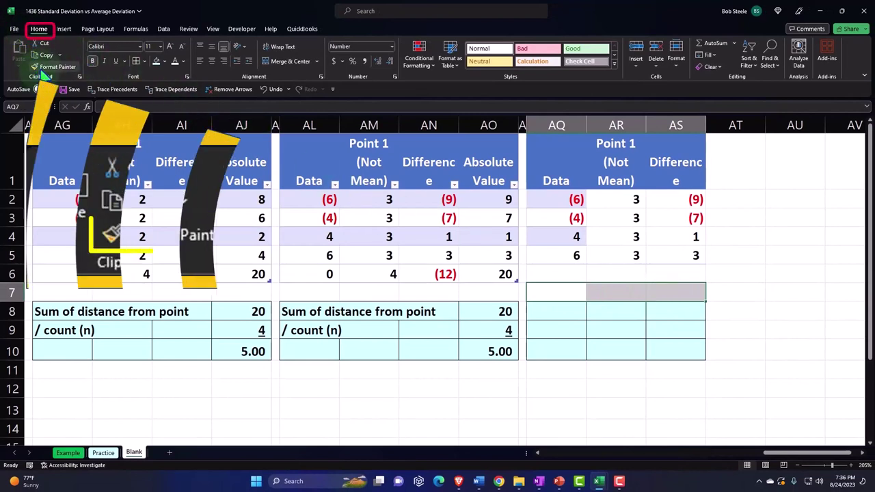
left_click_drag(563, 274, 675, 273)
left_click(802, 231)
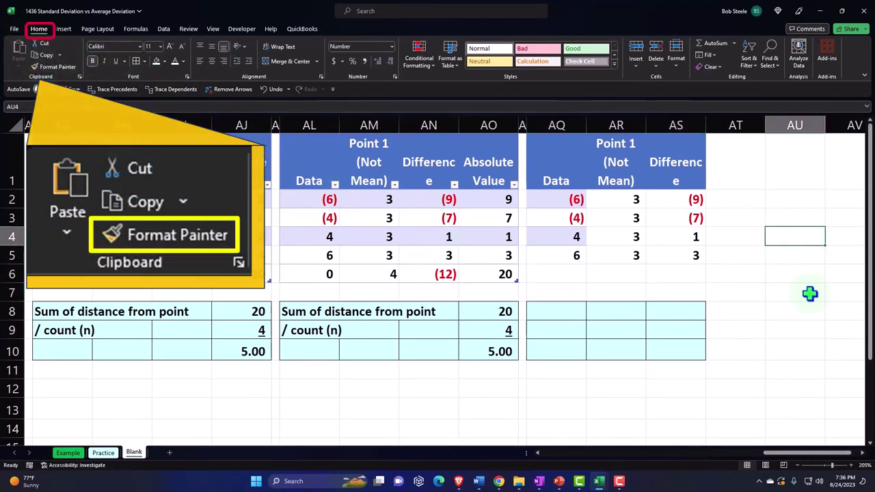
Convert the data in AQ1:AS5 into a table with headers.
left_click(614, 229)
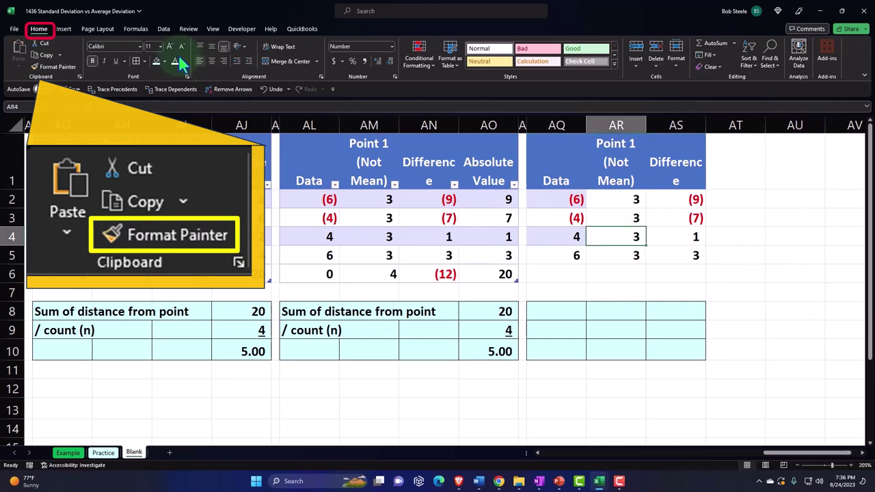
left_click(64, 29)
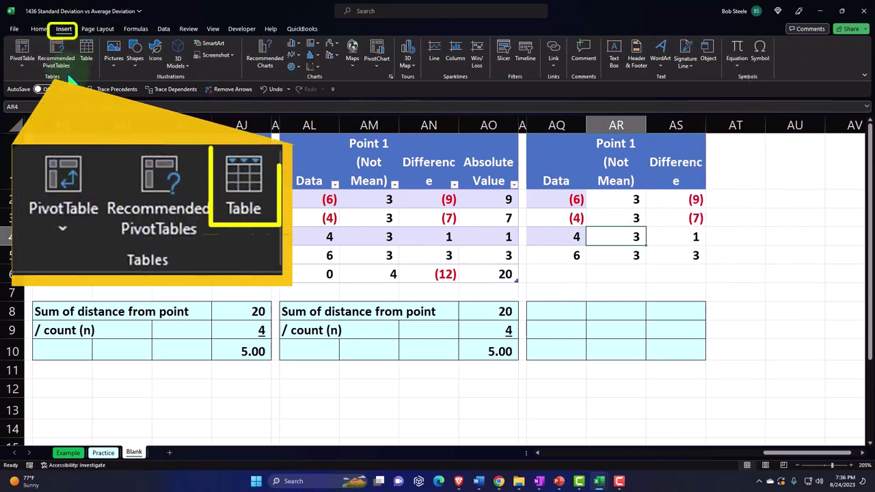
left_click(85, 49)
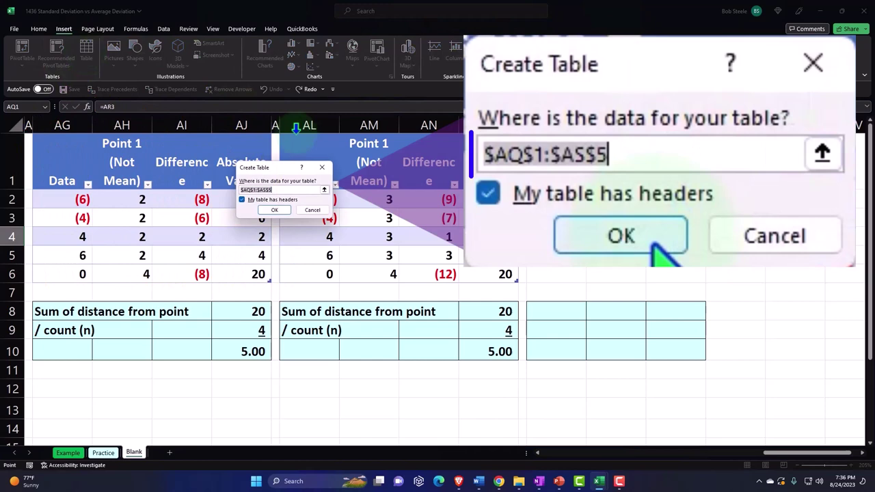
left_click(281, 210)
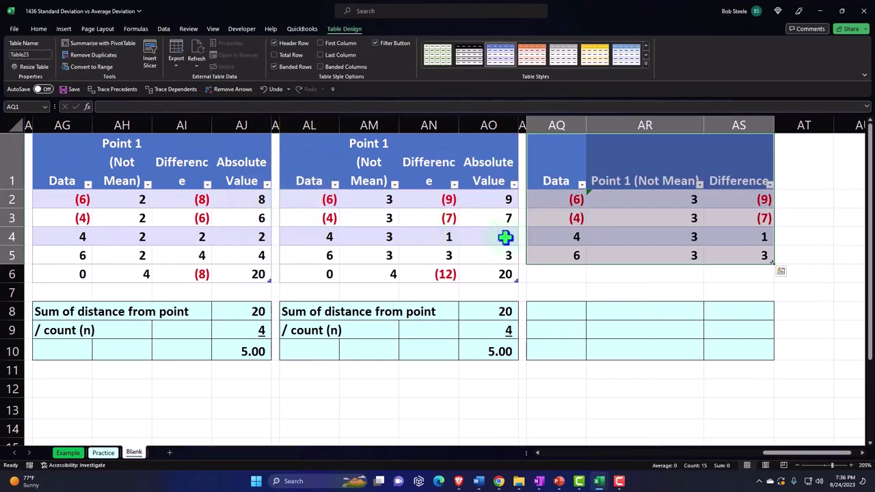
Narrow columns AR and AS so the headers of the new table wrap onto two lines.
left_click(673, 149)
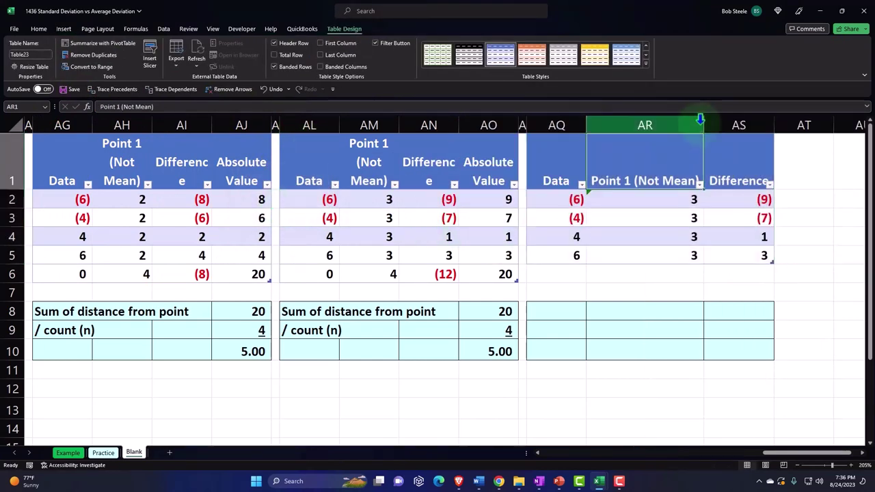
left_click_drag(702, 123, 660, 123)
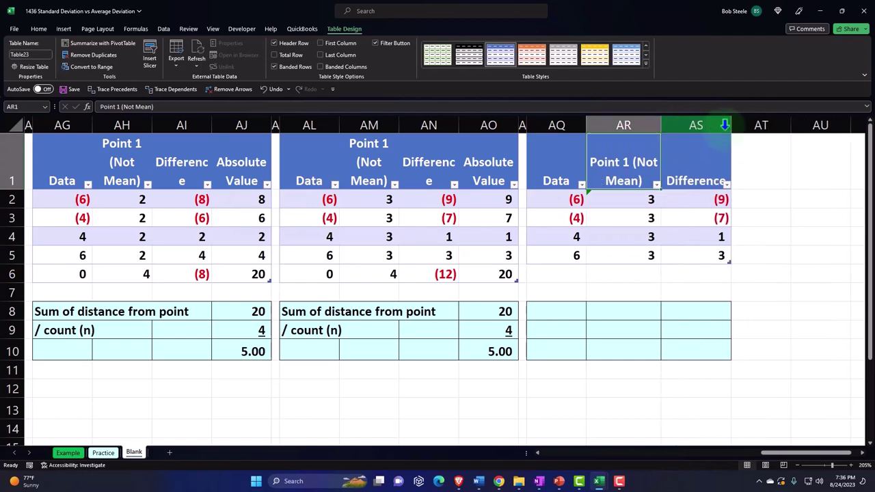
left_click_drag(731, 125, 716, 127)
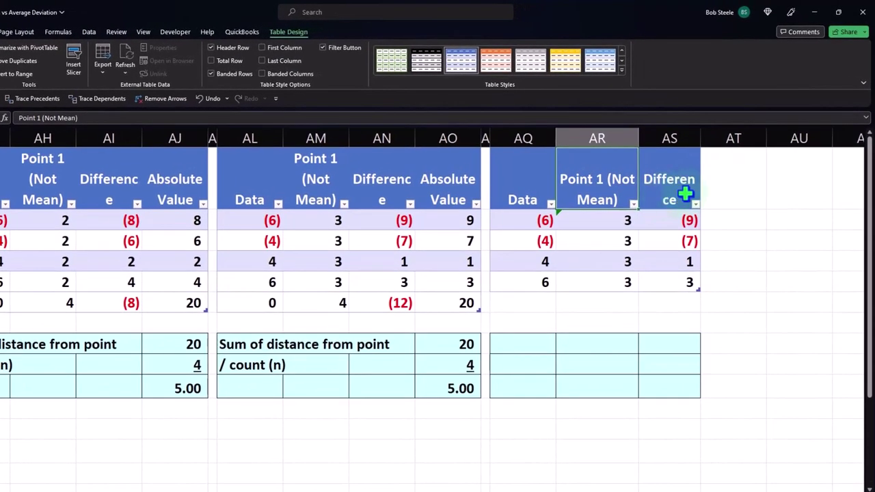
Add a new table column in AT with the header Squared.
left_click(715, 187)
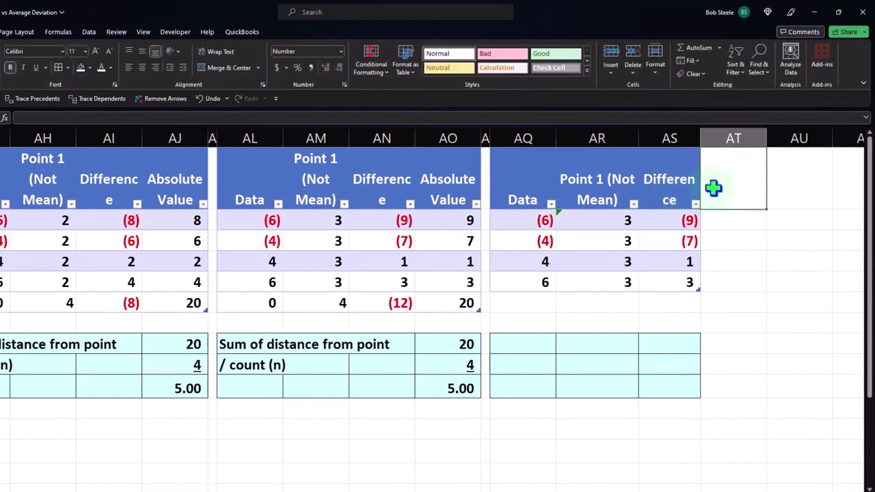
type("Square")
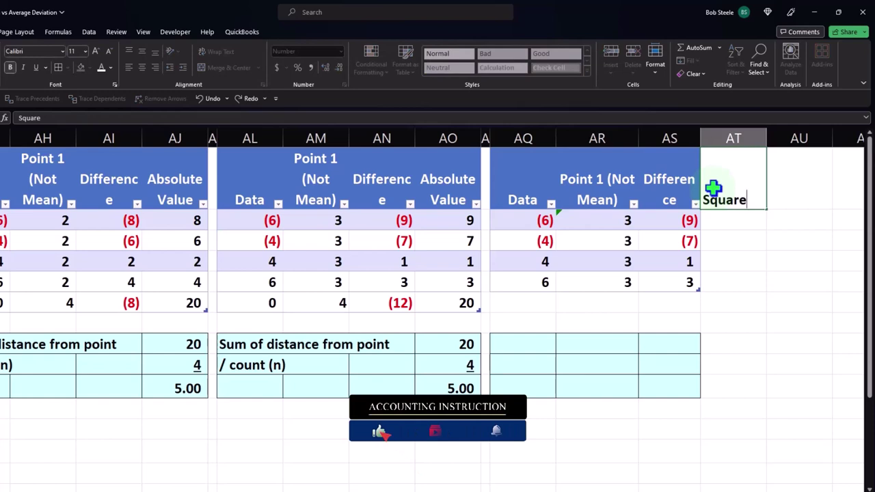
key("Return")
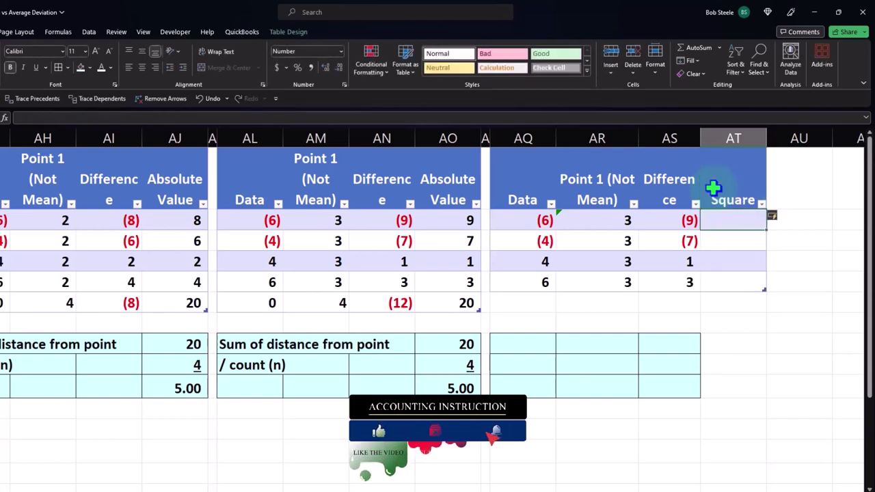
double_click(752, 200)
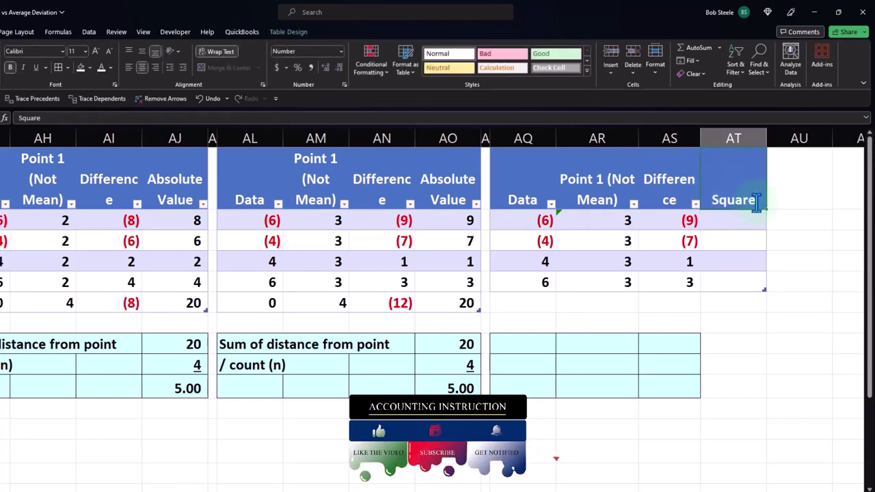
type("d")
key("Return")
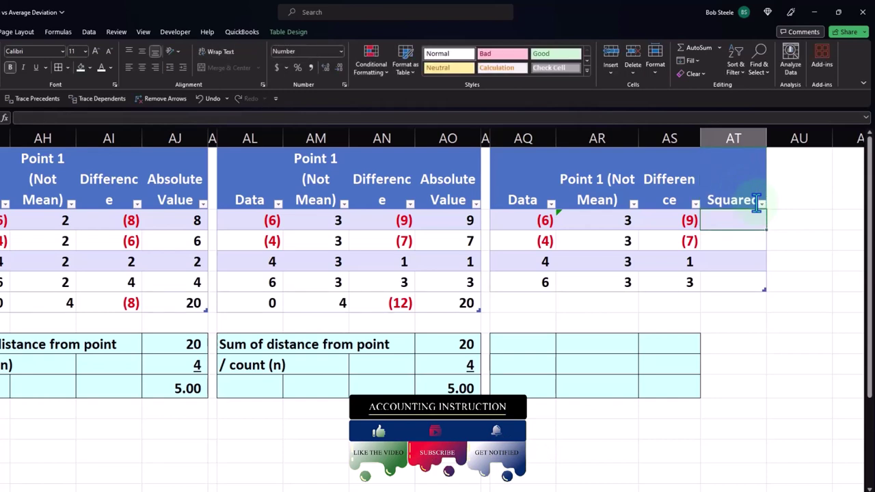
type("=")
key("Left")
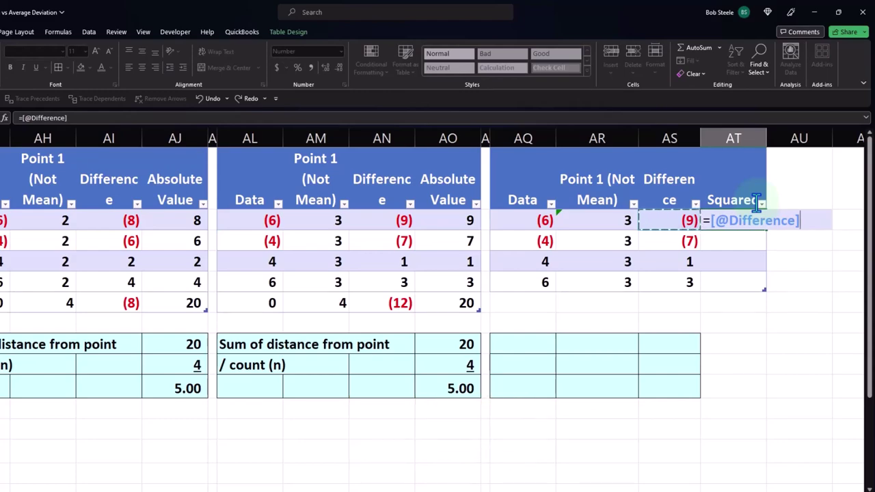
type("^")
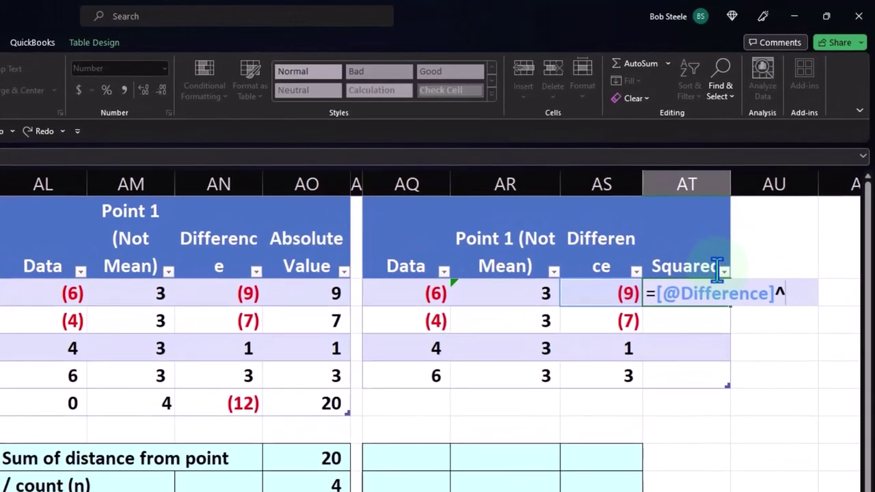
type("2")
key("Return")
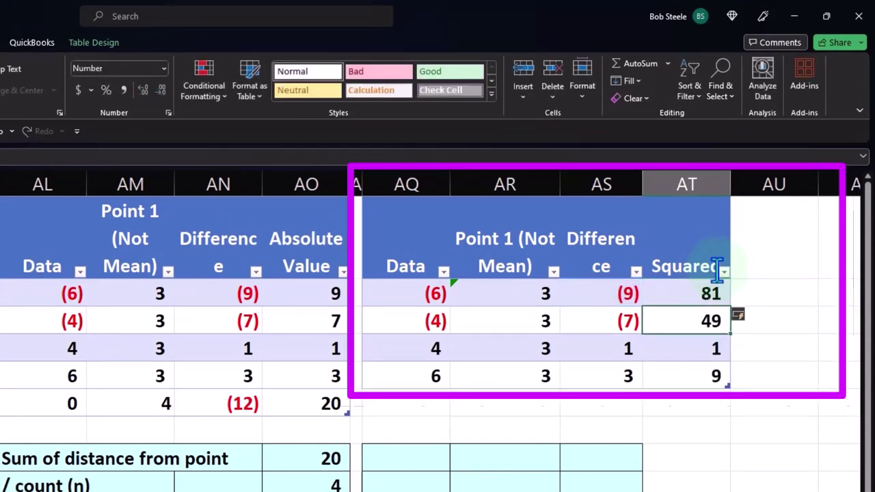
Add a total row to the new table and total its Data column in AQ6 with Sum.
left_click(89, 42)
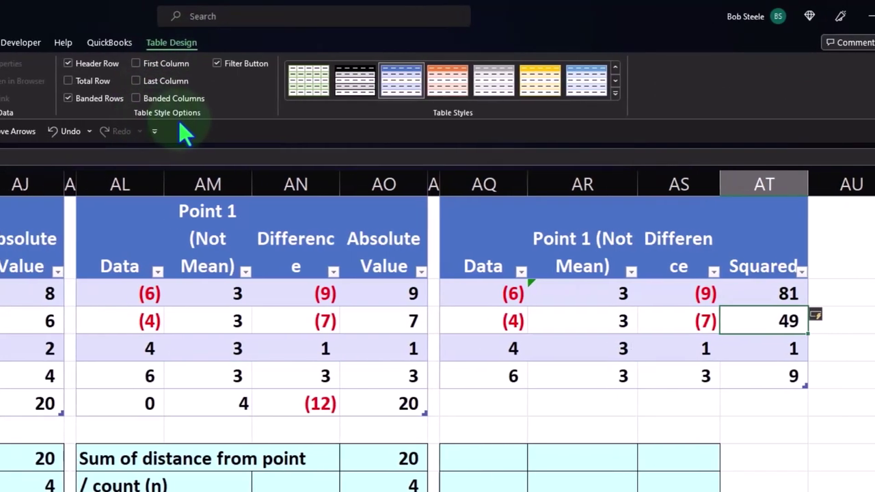
left_click(67, 80)
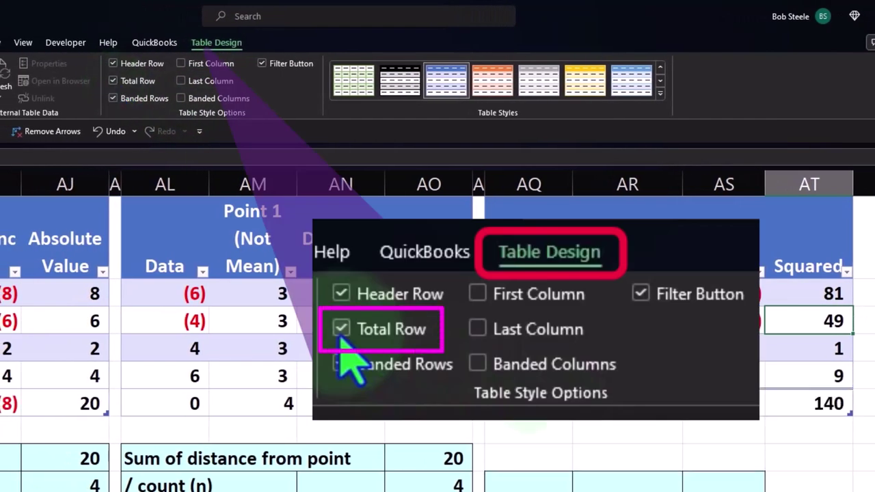
left_click(540, 404)
left_click(577, 410)
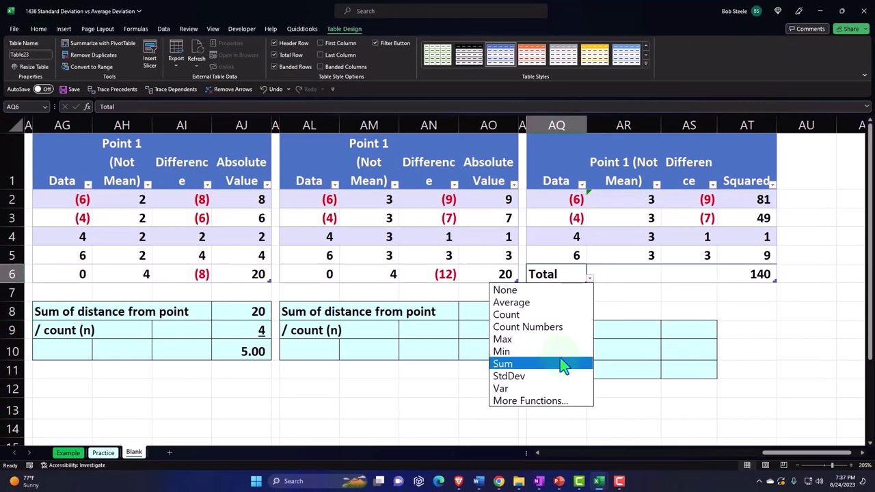
left_click(556, 391)
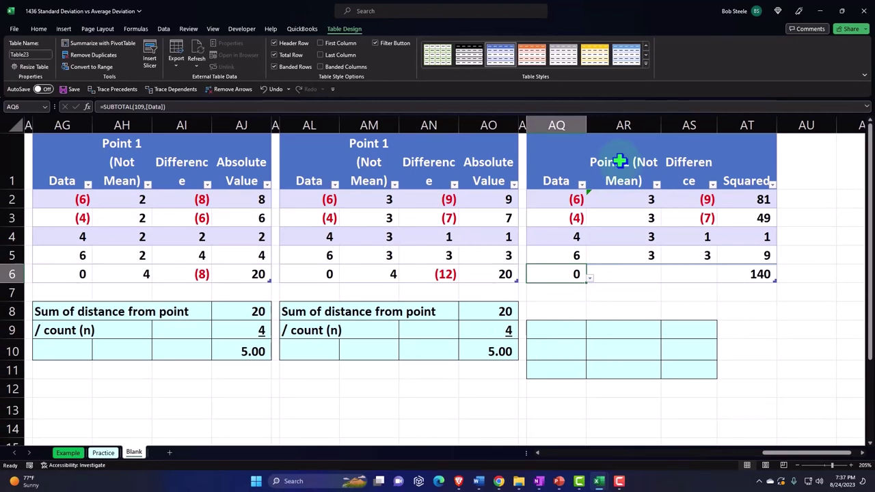
Set the comparison point in AR2 of the squared table to 1.
left_click(632, 200)
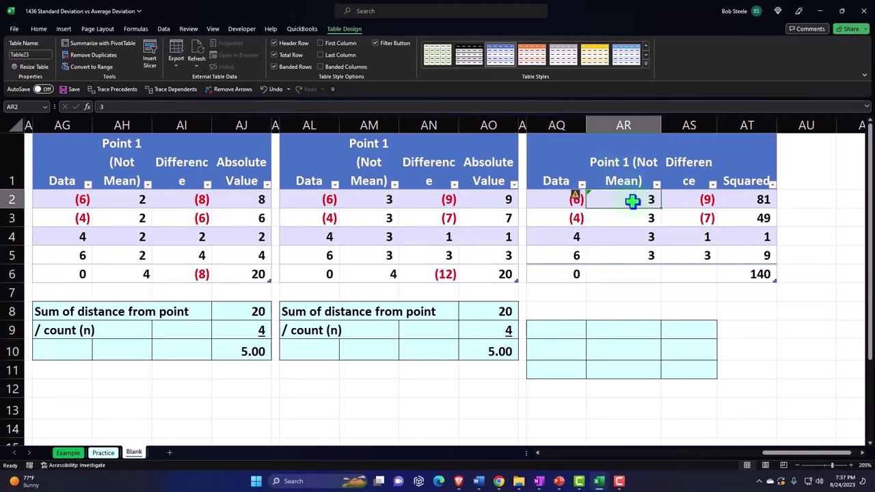
type("1")
key("Return")
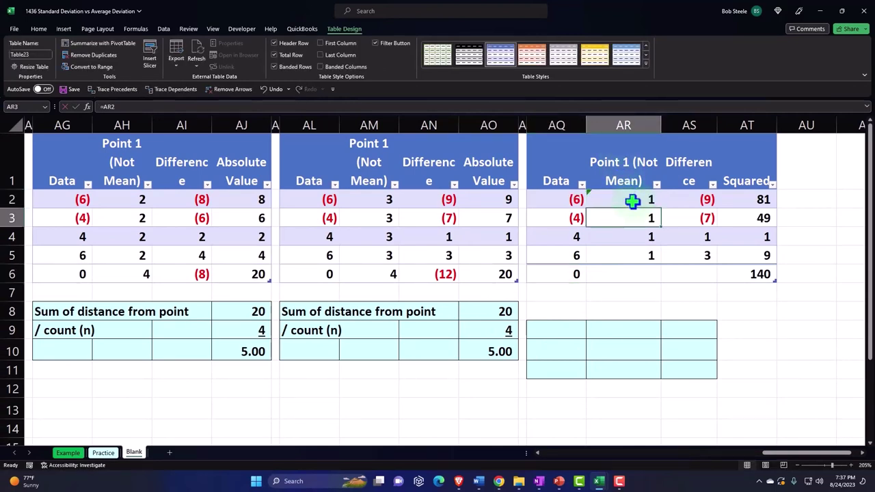
Rename the header in AM1 to Point 3 (Not Mean) and the header in AH1 to Point 2 (Not Mean).
left_click(383, 139)
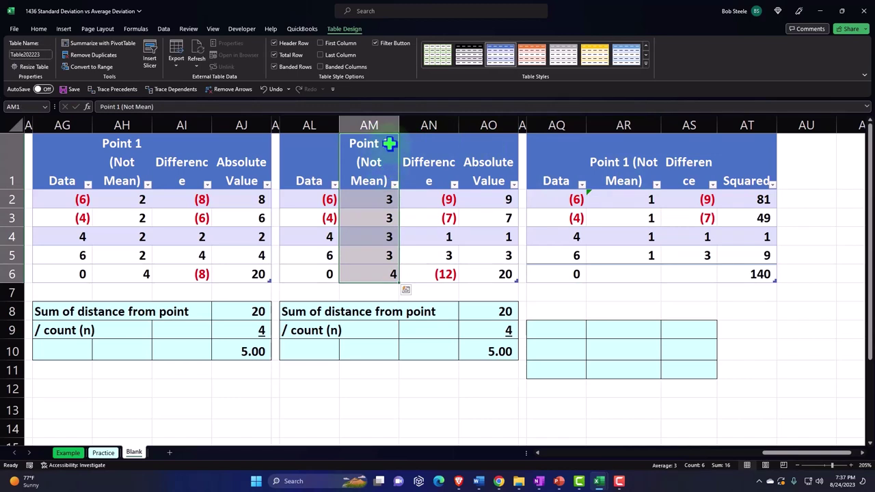
key("ctrl+z")
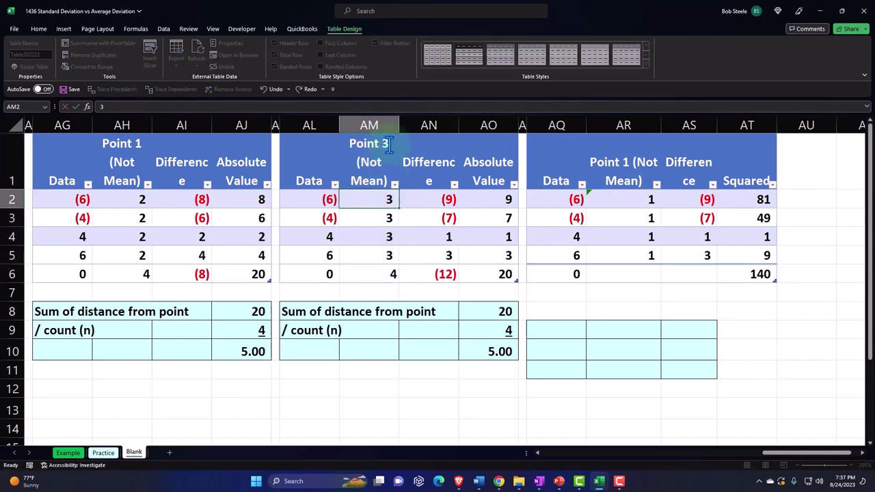
double_click(121, 146)
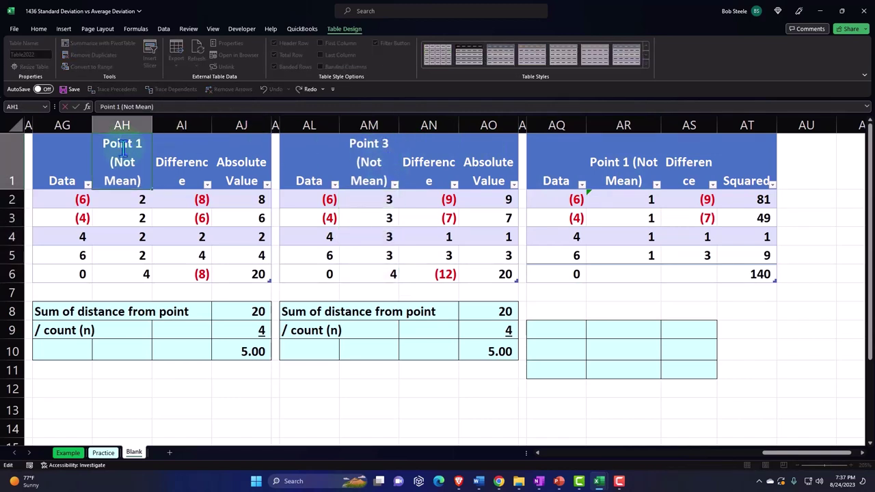
key("BackSpace")
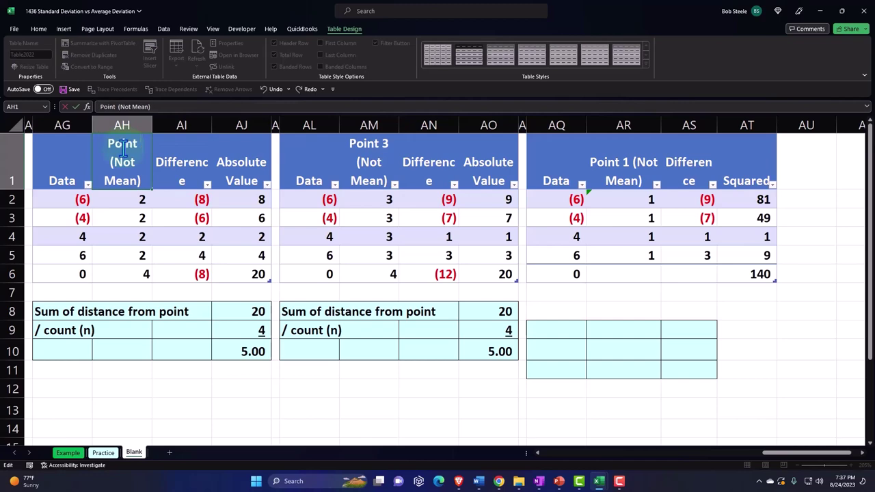
type("2")
key("Return")
key("Right")
key("Right")
key("Right")
key("Right")
key("Right")
key("Right")
key("Right")
key("Right")
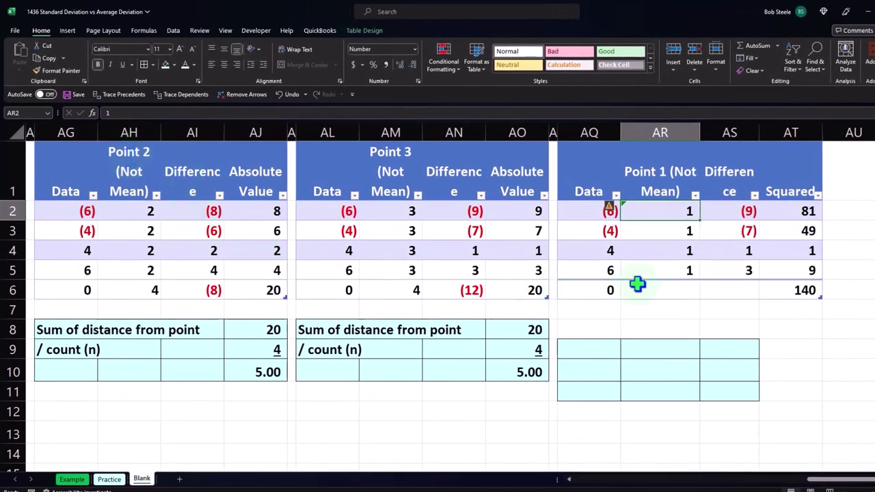
In the squared table's total row, use Count for the Point 1 column and Sum for the Difference column.
left_click(657, 289)
left_click(704, 296)
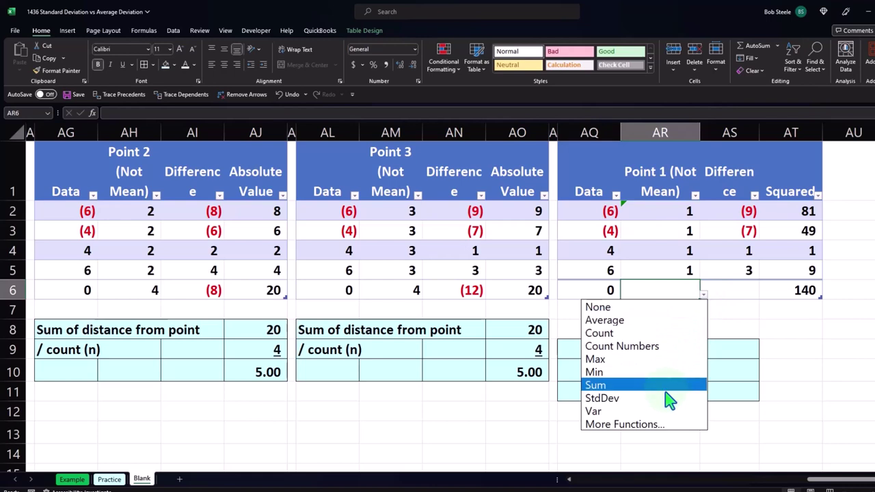
left_click(650, 333)
left_click(734, 290)
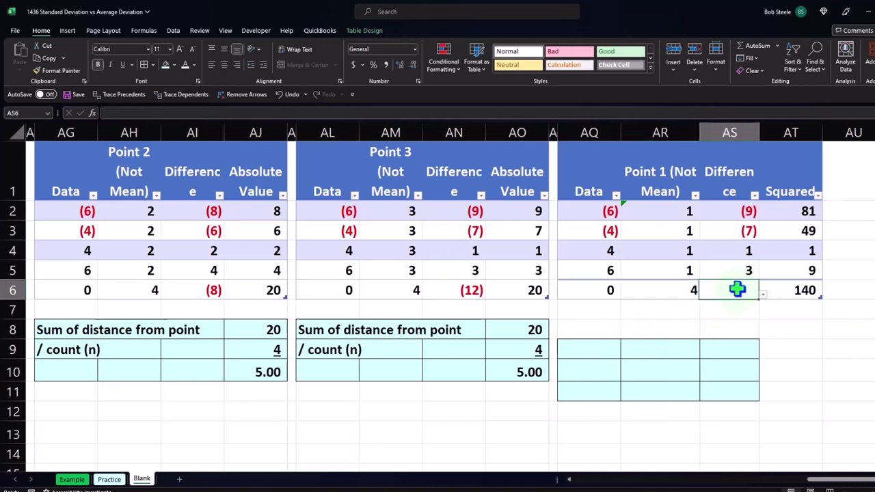
left_click(763, 294)
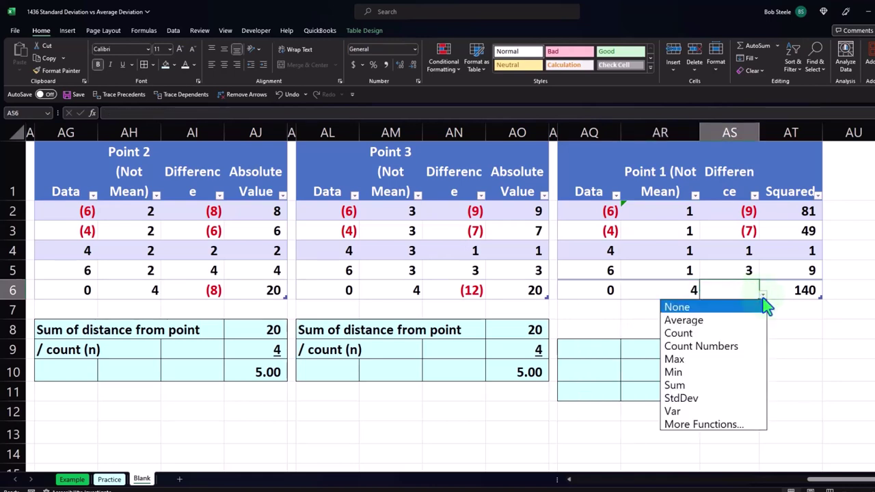
left_click(731, 387)
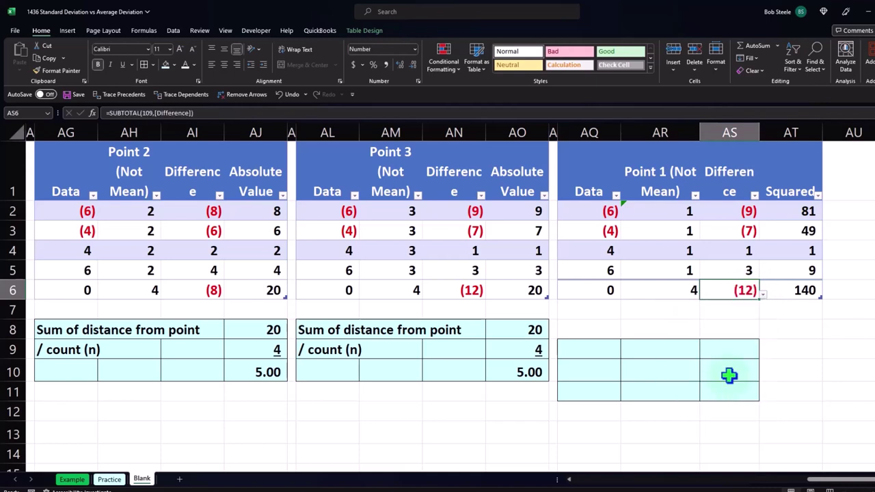
Set the comparison point in AR2 of the squared table to 0.
left_click(741, 311)
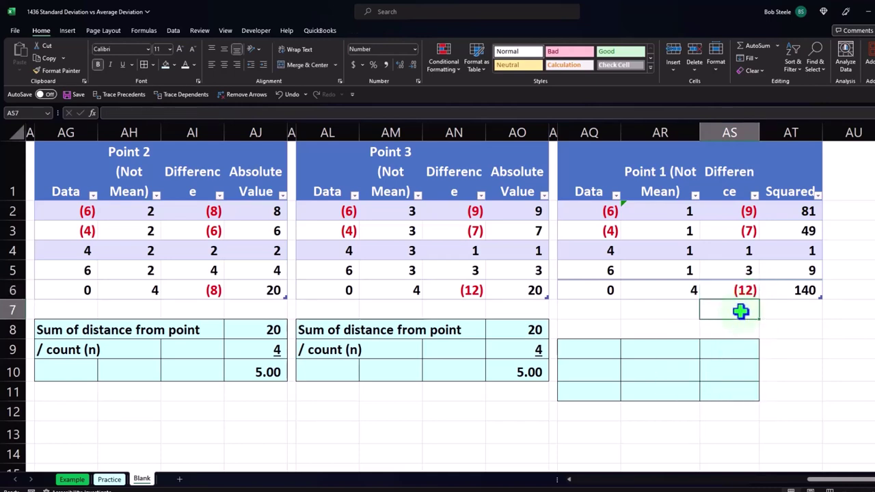
left_click(682, 212)
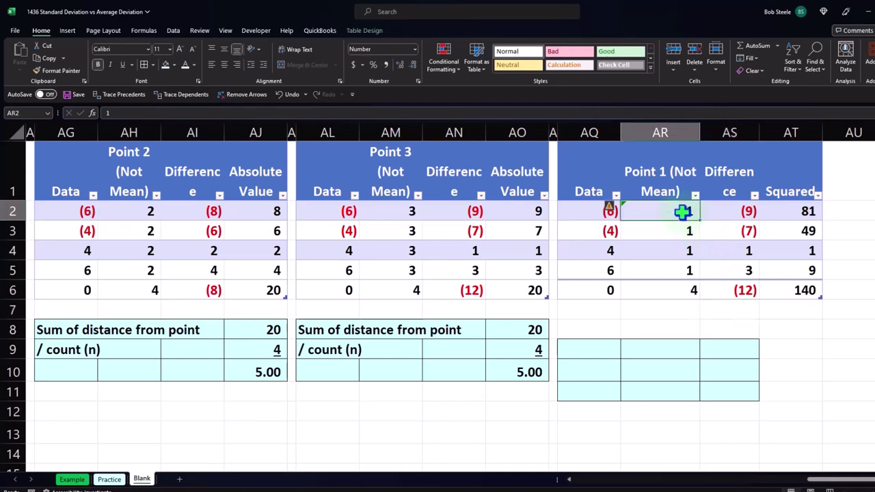
type("0")
key("Return")
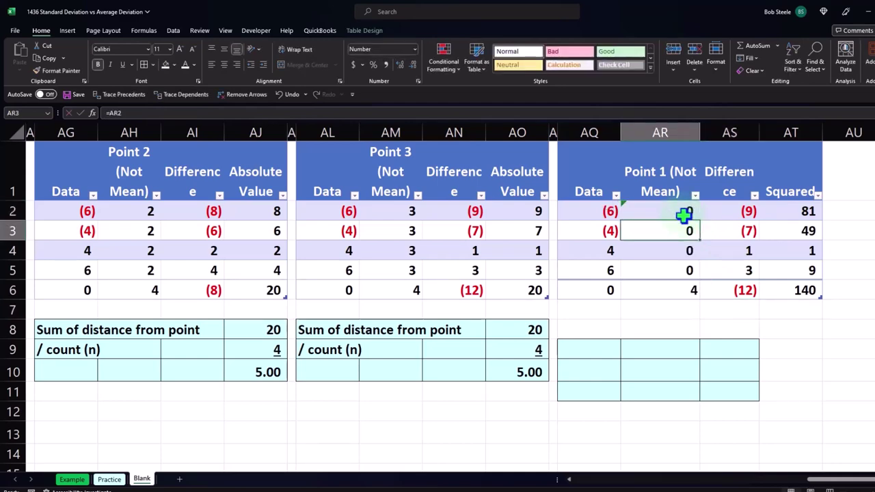
Rewrite the Difference formula in AS2 as the table's own Data value minus its Point 1 (Not Mean) value.
double_click(724, 213)
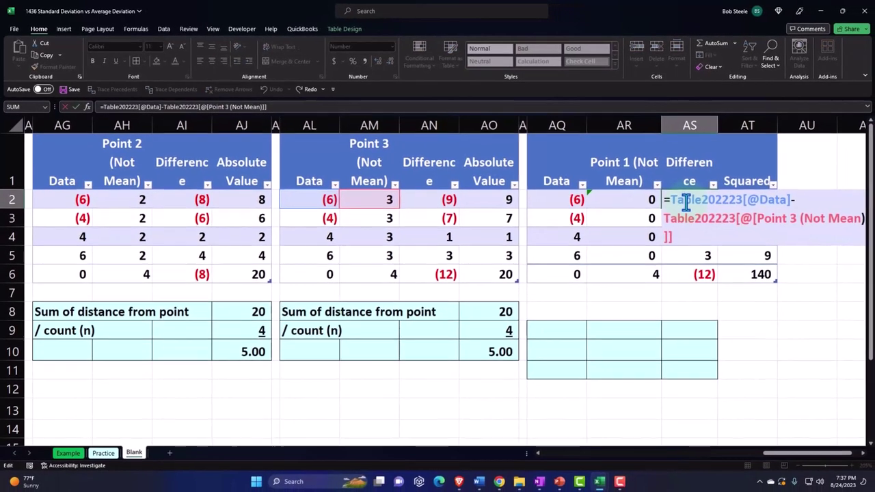
key("Return")
left_click(685, 202)
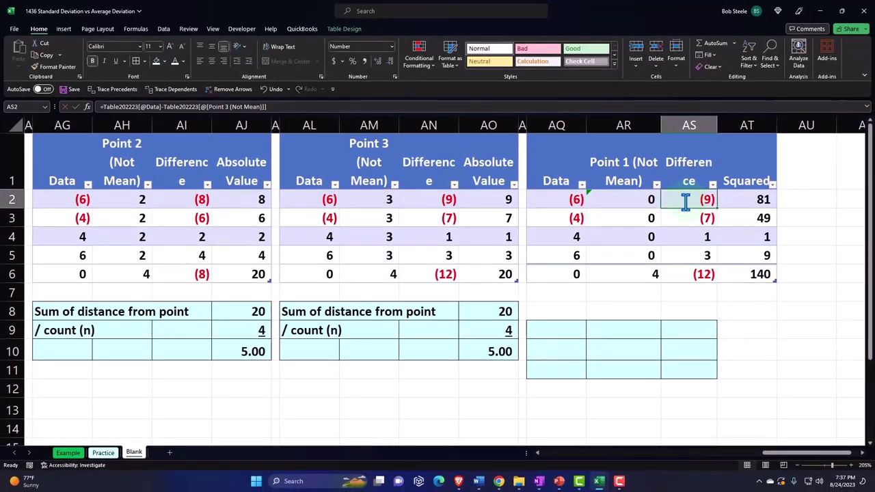
type("=")
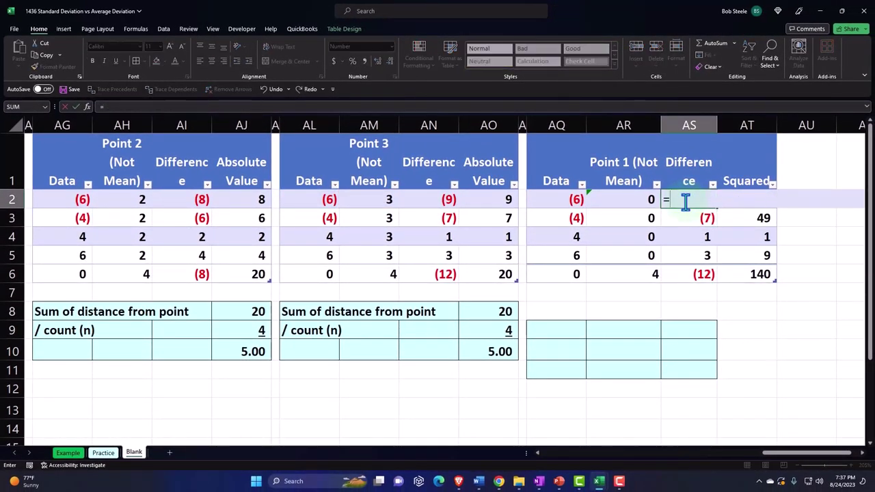
key("Left")
key("Left")
type("-")
key("Left")
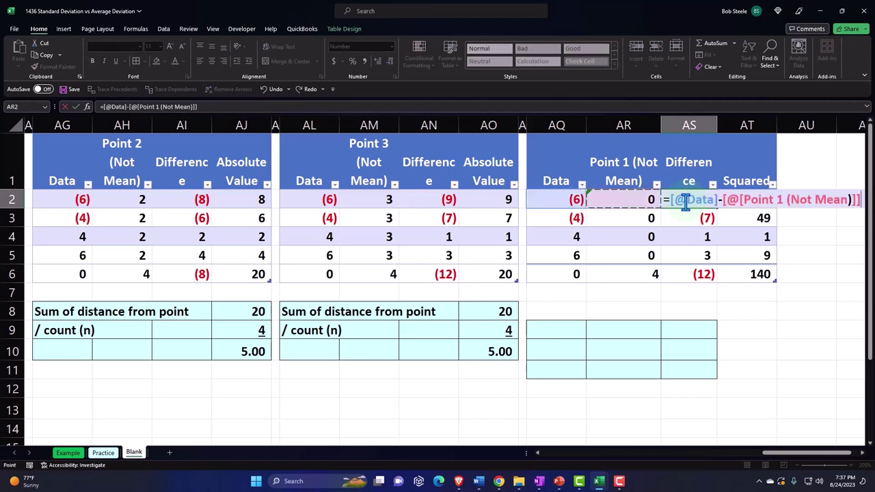
key("Return")
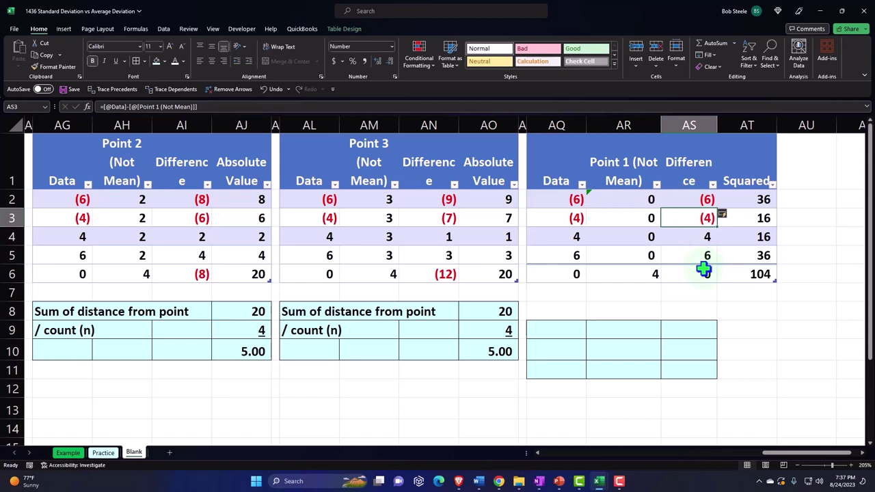
Set the comparison point in AR2 back to 1.
left_click(630, 201)
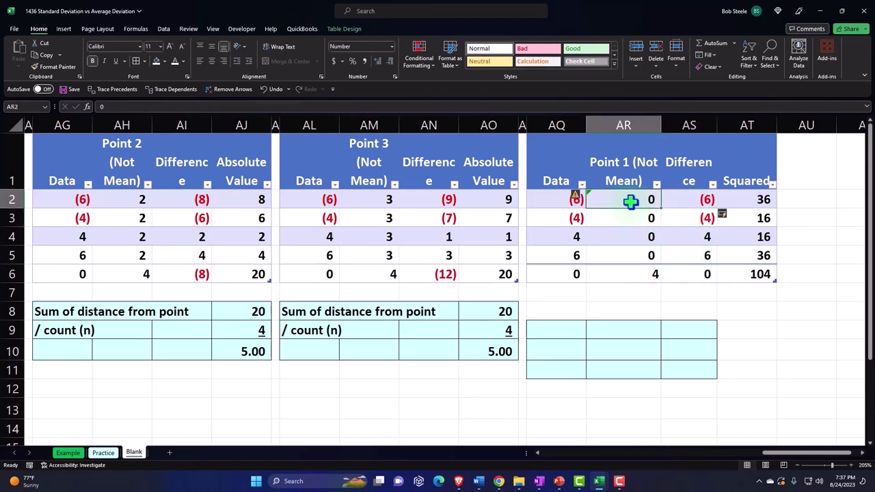
type("1")
key("Return")
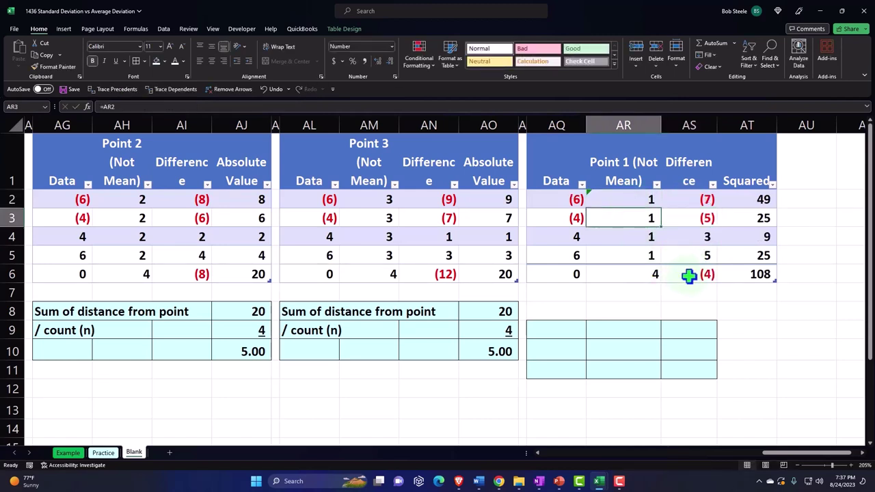
Examine the Squared total in AT6 and compare it with the squared total from the mean in Z6.
left_click(769, 274)
double_click(769, 274)
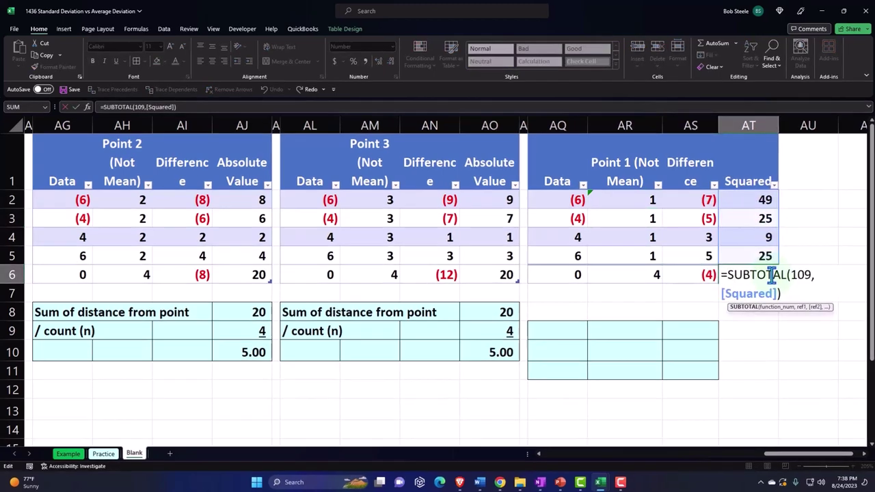
key("Return")
left_click(750, 280)
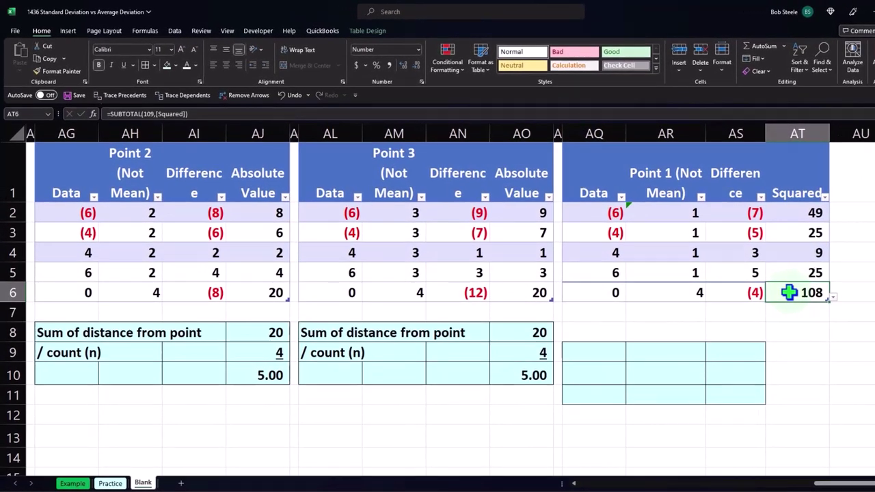
left_click(831, 298)
left_click(831, 299)
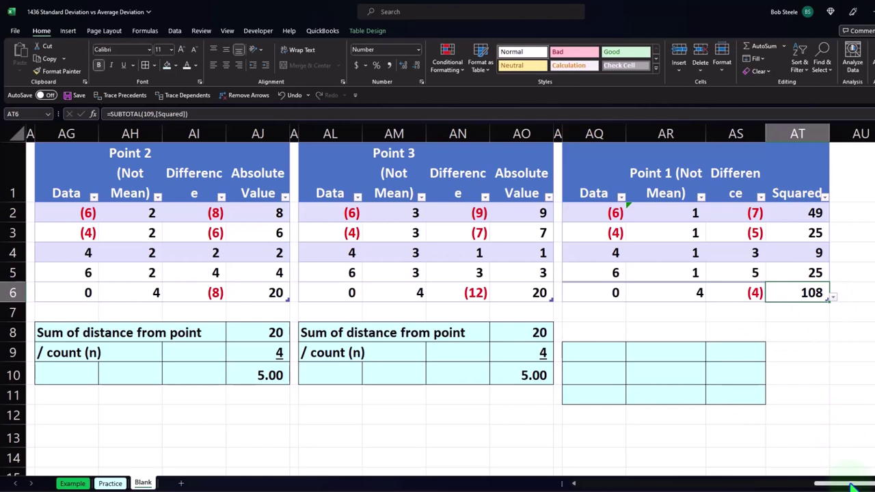
left_click_drag(850, 487, 761, 488)
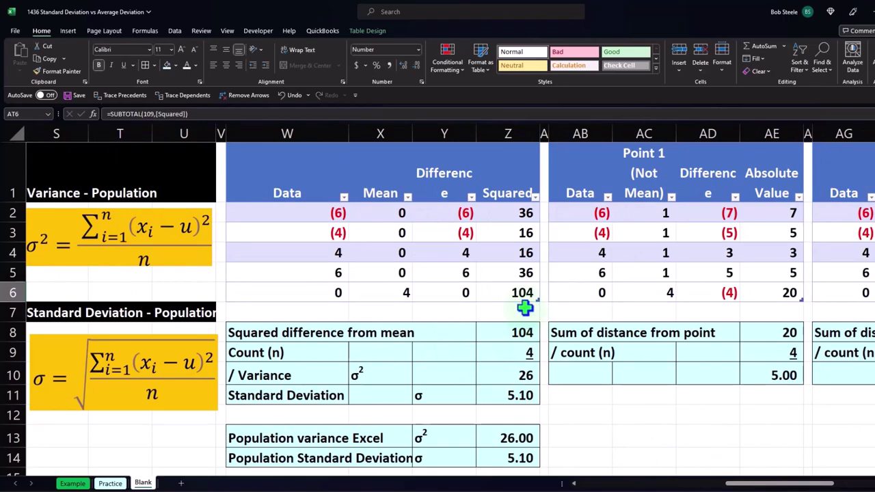
left_click_drag(765, 484, 806, 484)
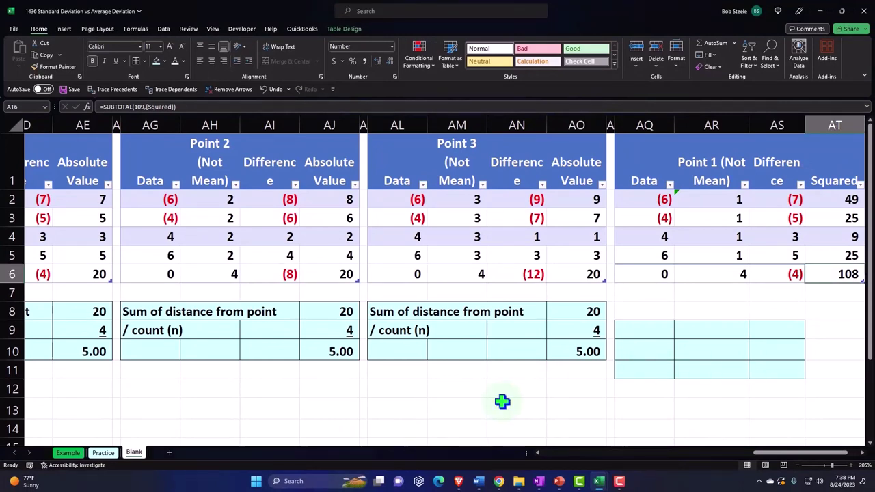
Copy the variance and standard deviation summary in W8:Z11 and paste it at AQ8, below the squared Point 1 table.
left_click(502, 402)
key("Left")
key("Left")
key("Left")
key("Left")
key("Left")
key("Left")
key("Left")
key("Left")
key("Left")
key("Left")
key("Left")
key("Left")
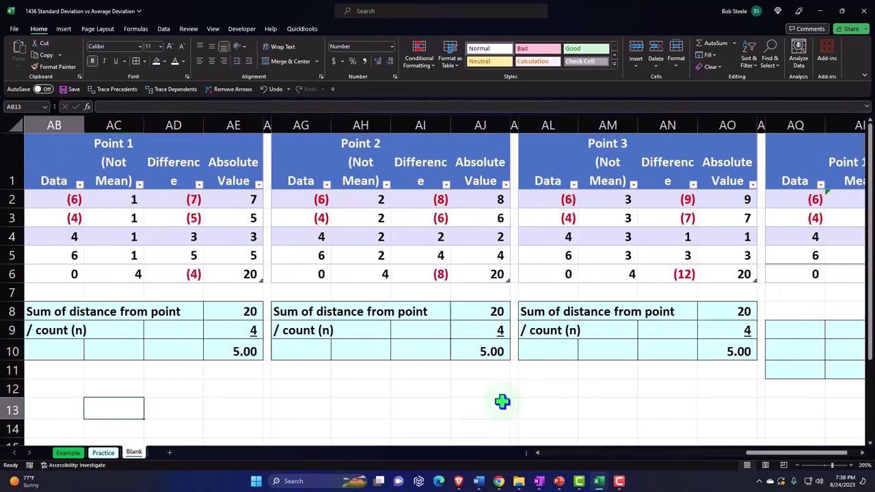
key("Left")
key("Left")
key("Left")
key("Left")
key("Left")
key("Left")
key("Left")
key("Left")
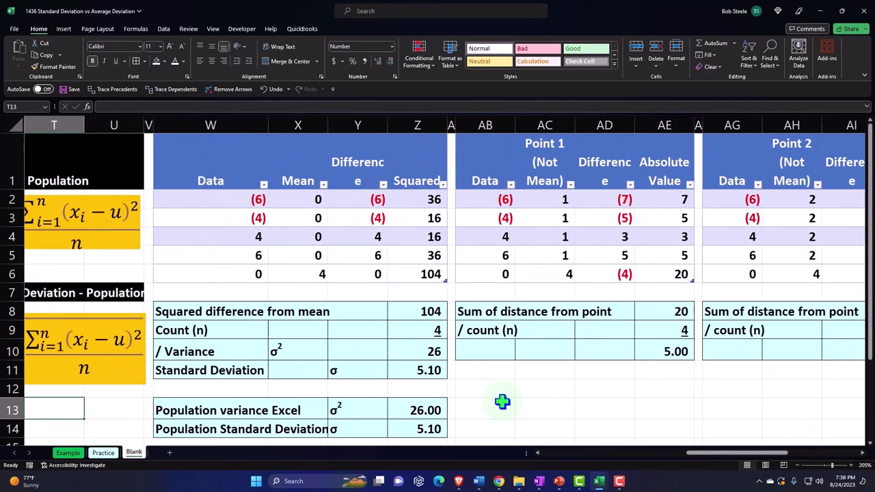
left_click_drag(211, 309, 392, 369)
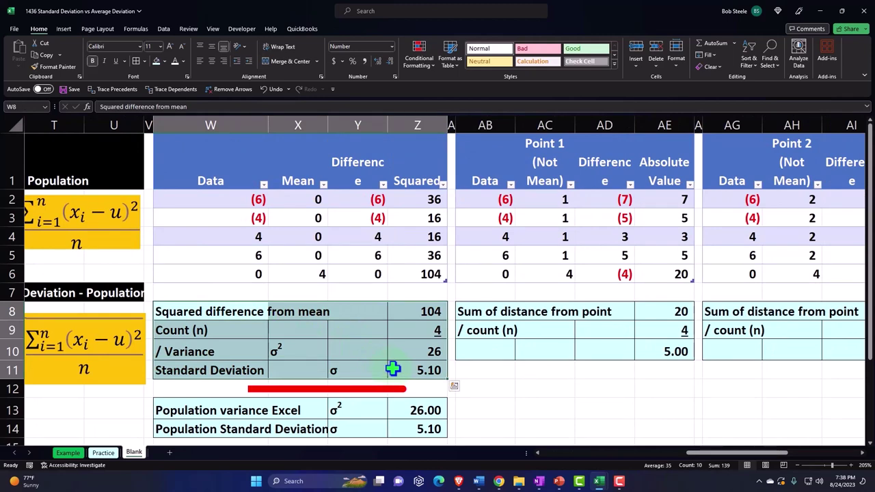
key("ctrl+c")
left_click_drag(711, 454, 800, 465)
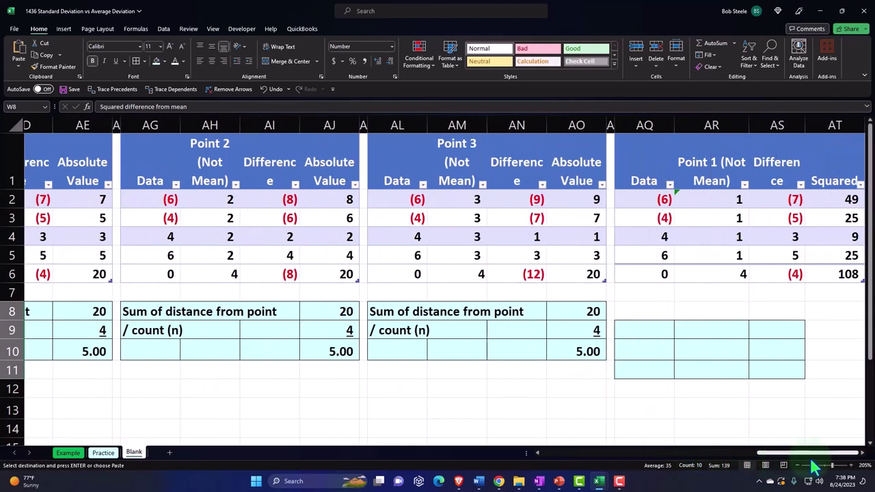
left_click(659, 311)
right_click(659, 311)
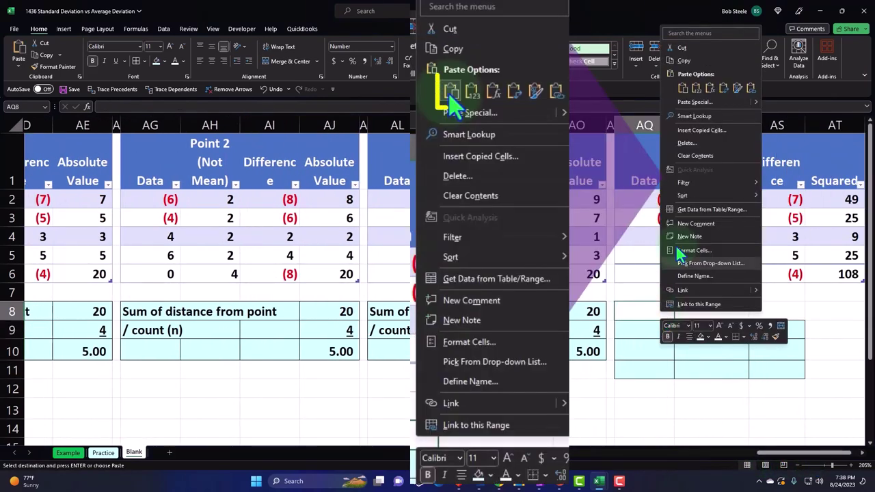
left_click(685, 95)
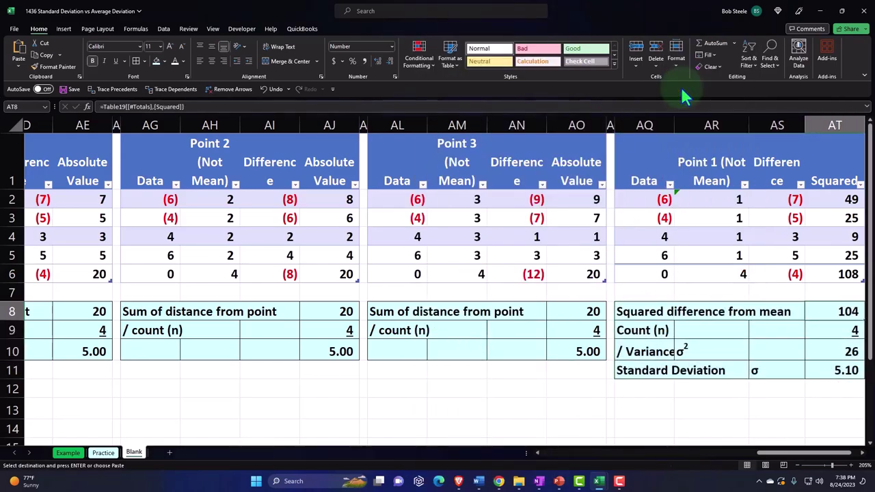
Point the squared difference amount in AT8 to the Squared total in AT6.
key("Right")
key("Right")
key("Right")
key("Right")
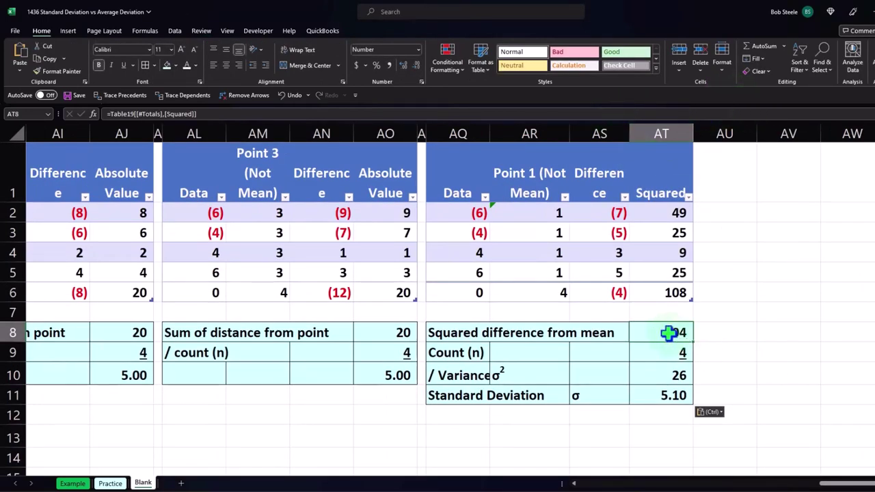
double_click(669, 333)
key("Escape")
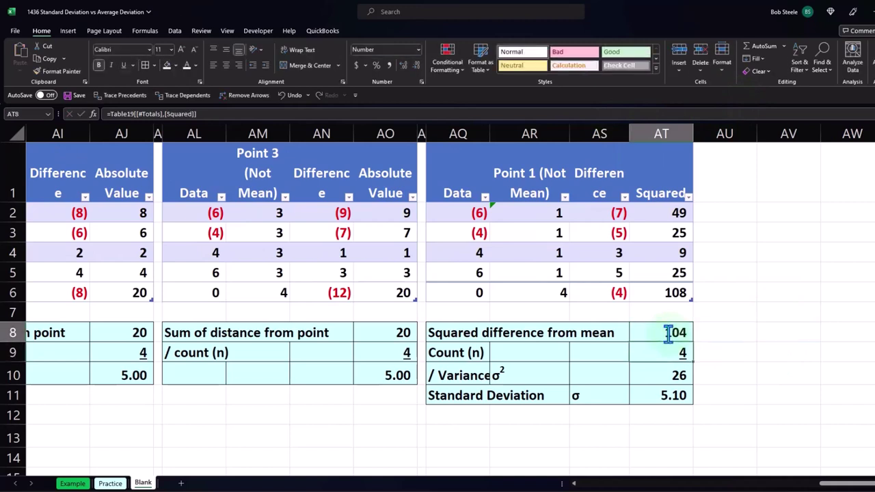
type("=")
key("Up")
key("Up")
key("Return")
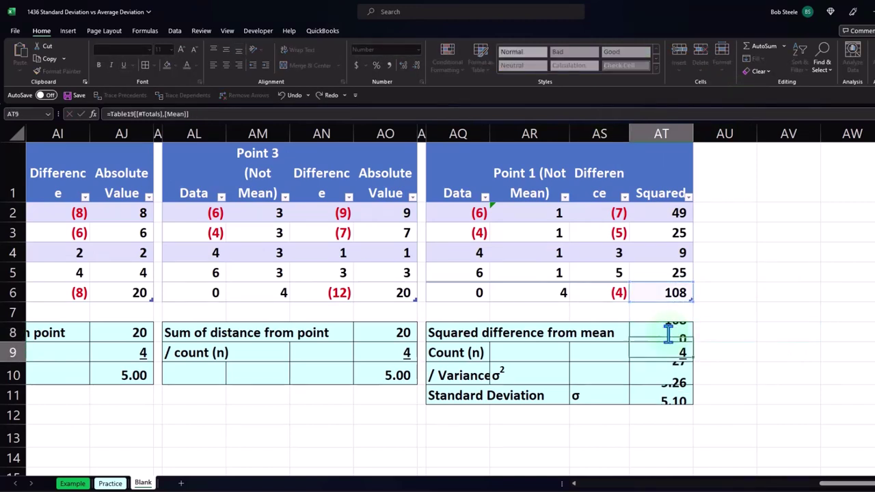
Point the Count (n) value in AT9 to the count in the Point 1 table's total row, AR6.
type("=")
key("Up")
key("Up")
key("Up")
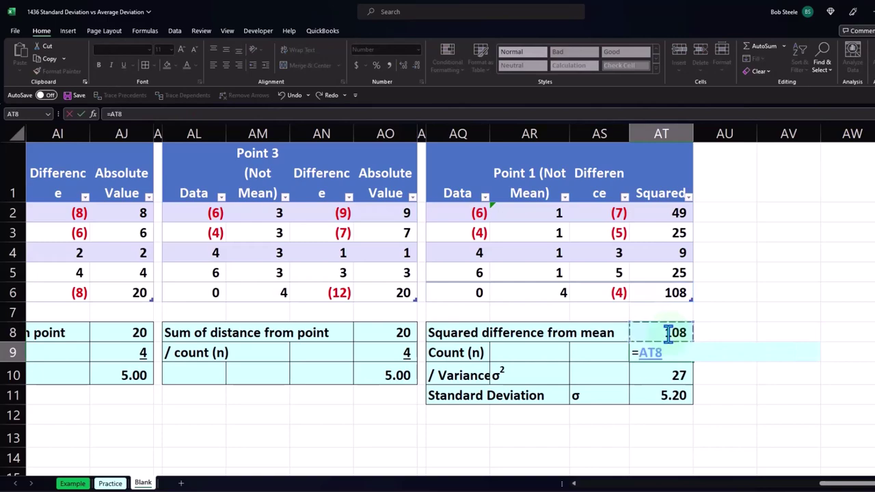
key("Left")
key("Left")
key("Return")
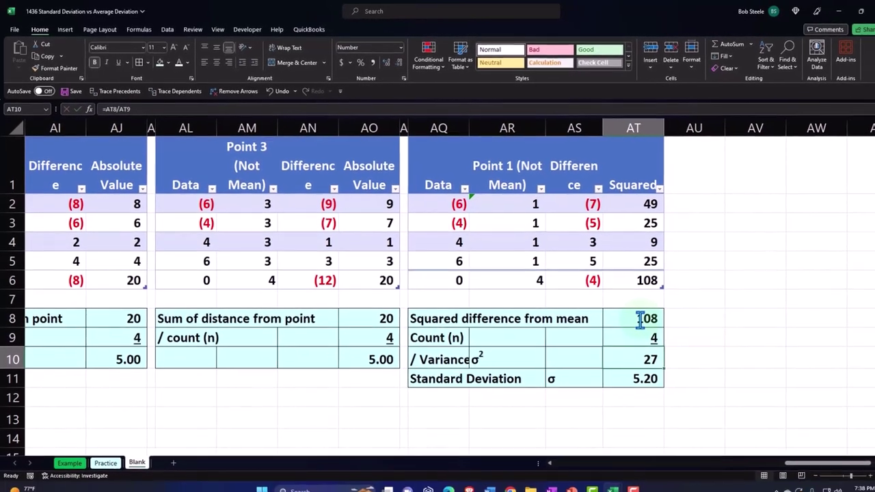
Check the variance formula in AT10 and compare the standard deviation in AT11 with the mean-based one in Z11.
double_click(624, 350)
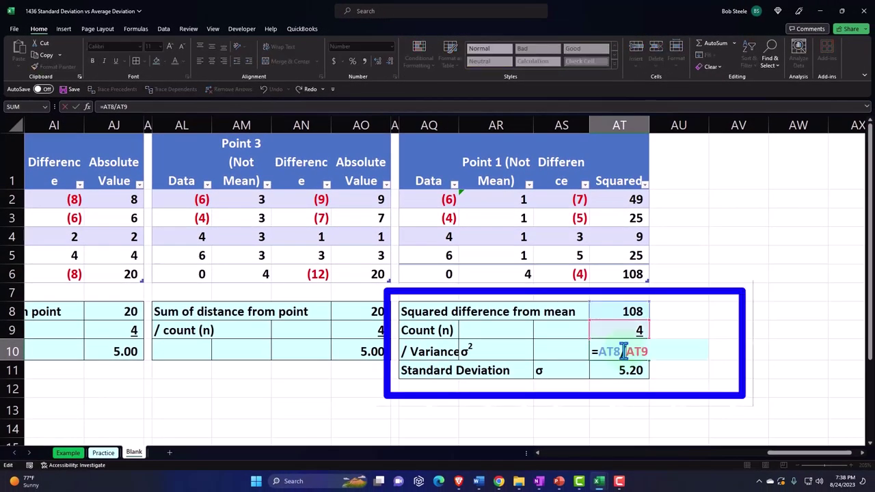
key("Return")
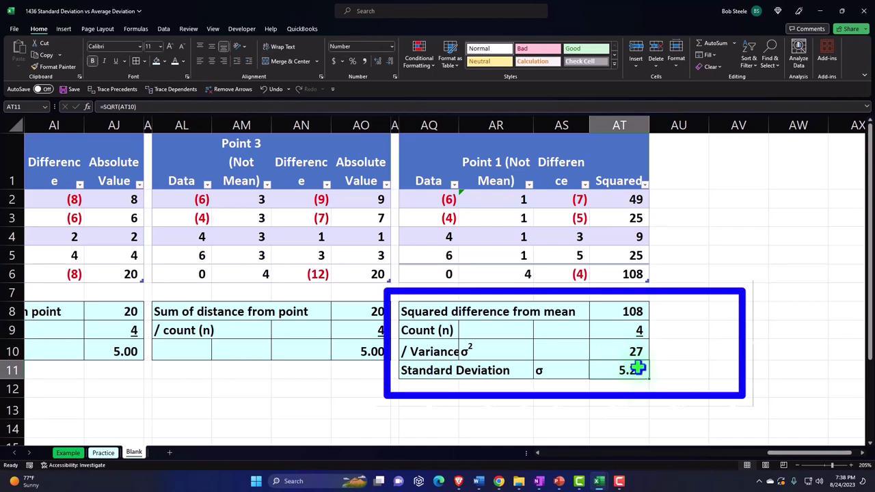
key("Left")
key("Left")
key("Left")
key("Left")
key("Left")
key("Left")
key("Left")
key("Left")
key("Left")
key("Left")
key("Left")
key("Left")
key("Left")
key("Left")
key("Left")
key("Left")
key("Left")
key("Left")
key("Left")
key("Left")
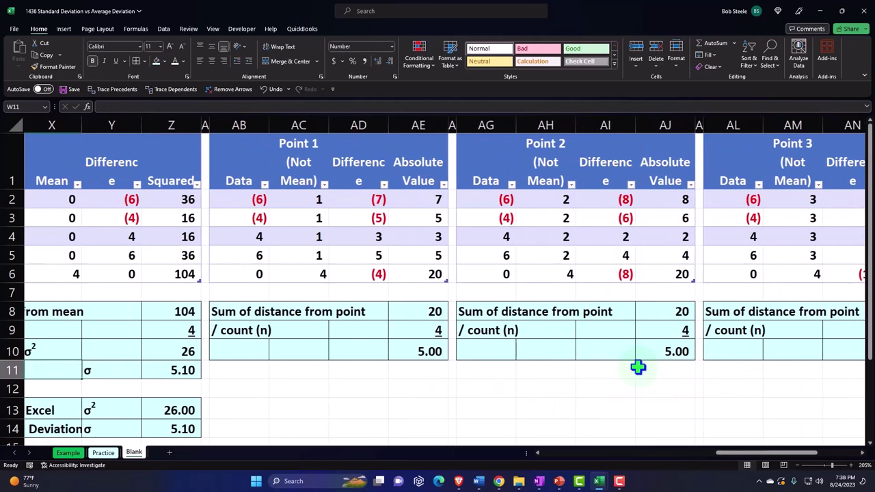
key("Left")
key("Left")
key("Right")
key("Right")
key("Right")
key("Right")
key("Right")
key("Right")
key("Right")
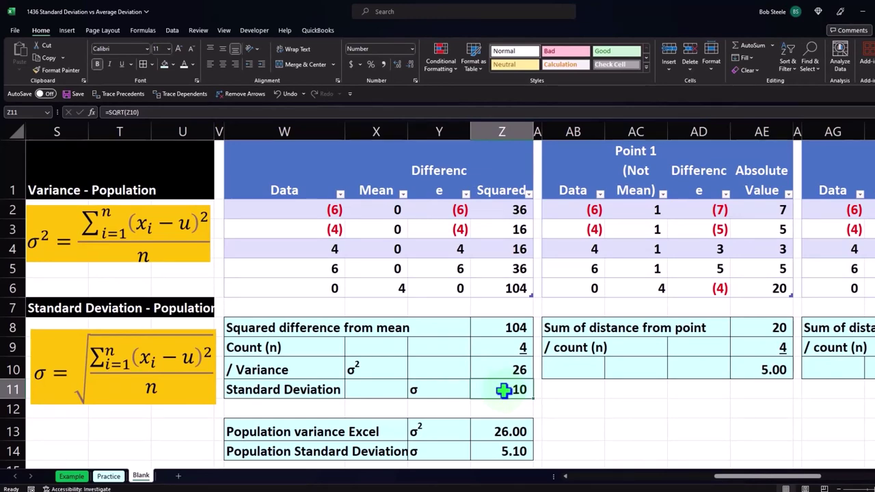
key("Right")
key("Right")
key("Right")
key("Right")
key("Right")
key("Right")
key("Right")
key("Right")
key("Right")
key("Right")
key("Right")
key("Right")
key("Right")
key("Right")
key("Right")
key("Right")
key("Right")
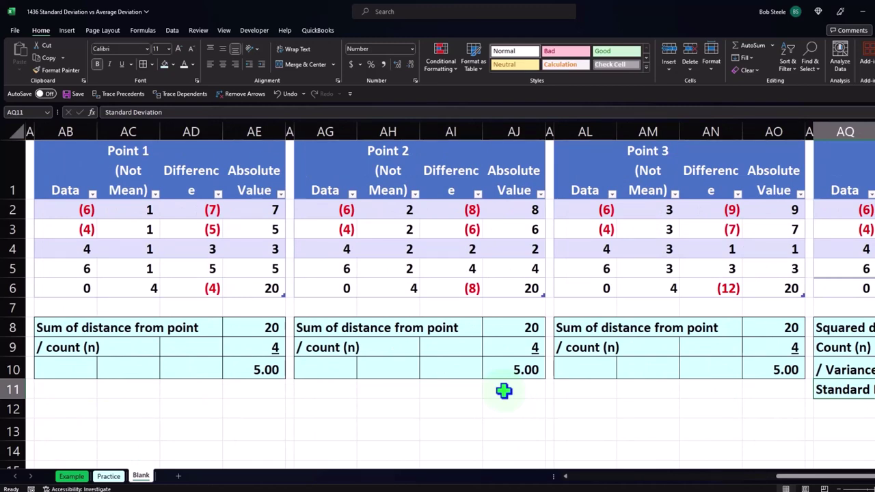
key("Right")
key("Right")
key("Right")
key("Right")
key("Right")
key("Right")
key("Right")
key("Right")
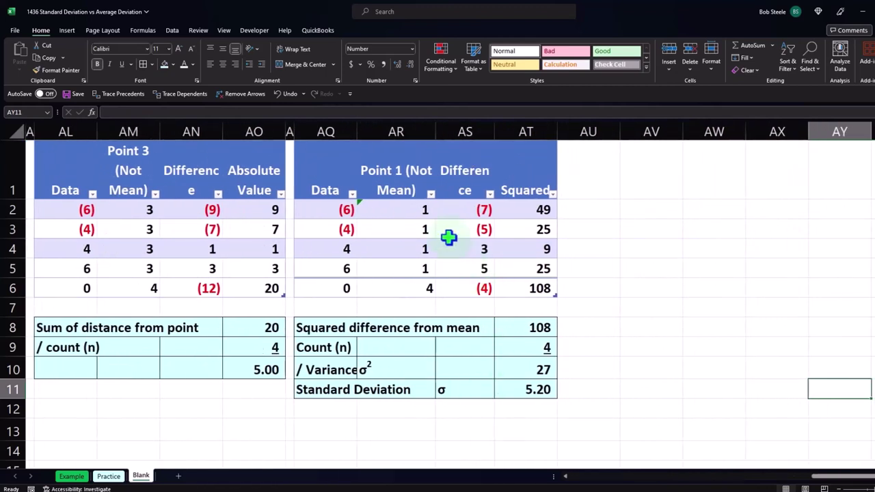
Copy columns AP:AT, holding the squared Point 1 table and its summary, and paste them at AU1.
left_click(290, 129)
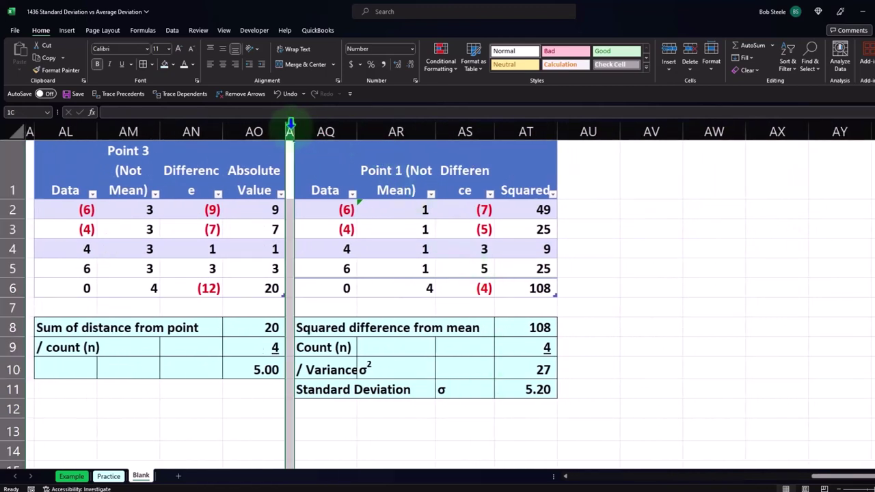
left_click_drag(290, 125, 502, 125)
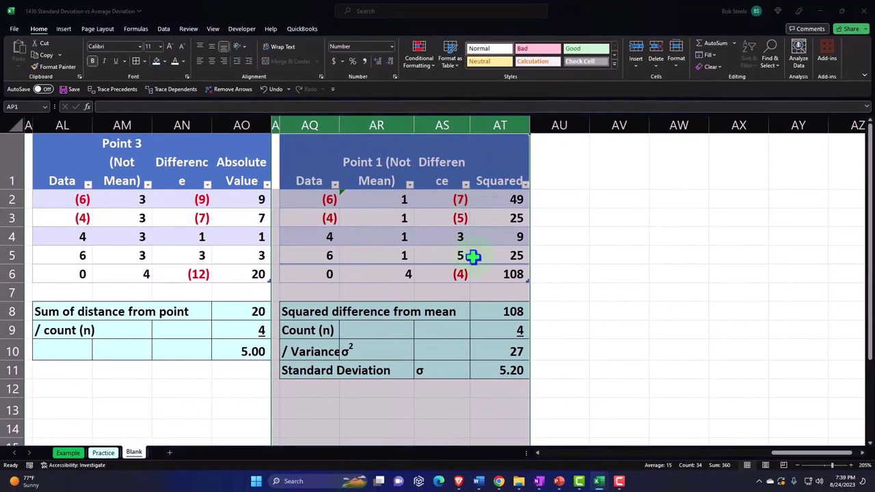
right_click(473, 256)
left_click(489, 293)
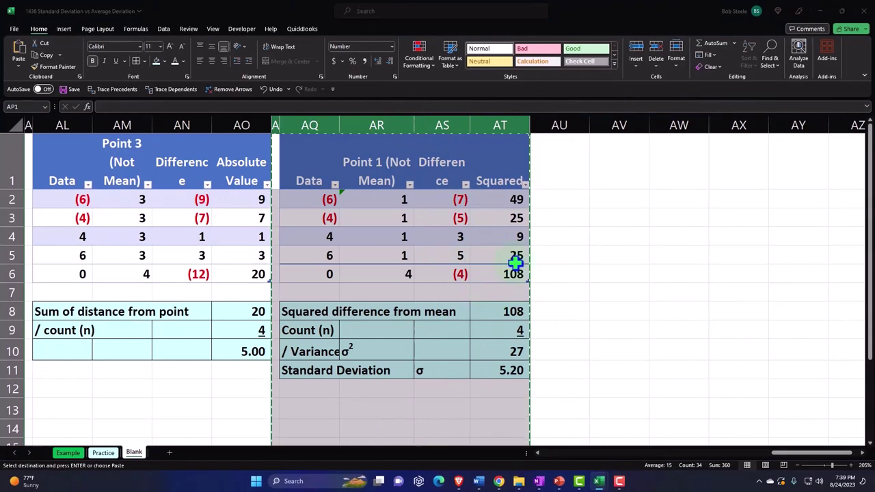
left_click(567, 150)
right_click(567, 150)
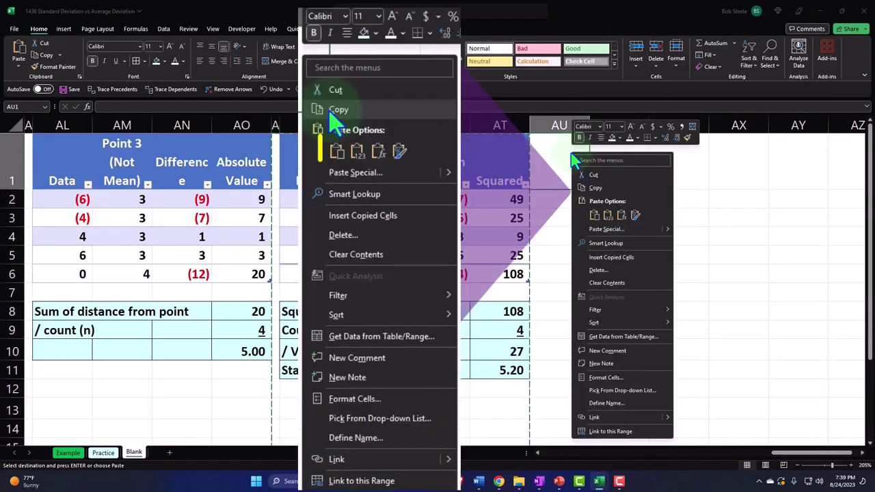
left_click(594, 216)
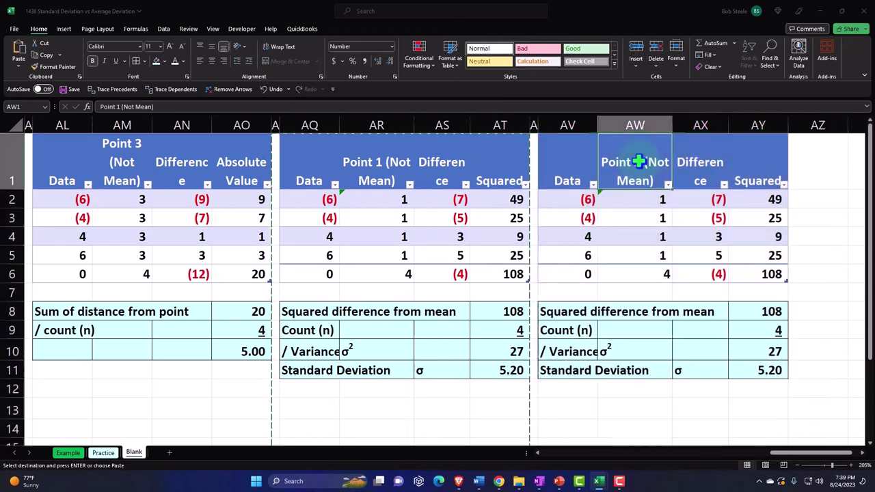
Rename the copied table's AW1 header to Point 2 (Not Mean) and set its point value in AW2 to 2.
double_click(637, 168)
key("BackSpace")
type("2")
key("Return")
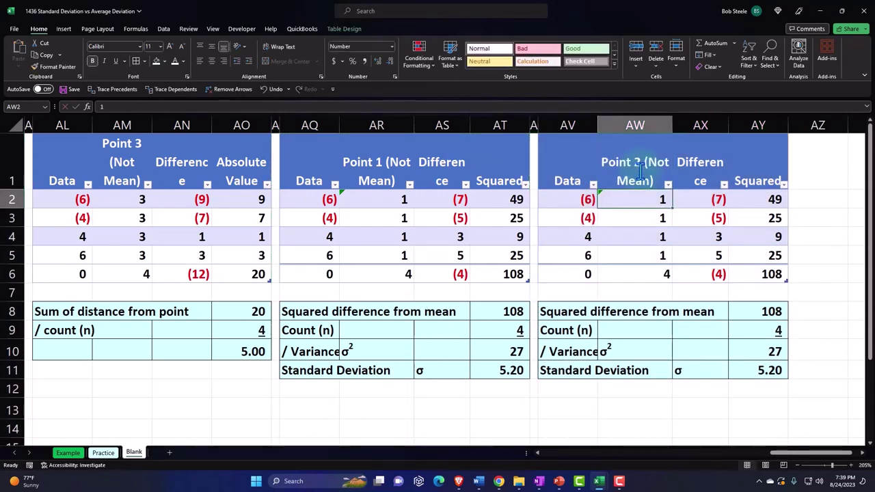
type("2")
key("Return")
Check the Point 2 table's Squared total in AY6 and the summary formulas in AY8, AY9 and AY11.
key("Right")
key("Right")
key("Right")
key("Right")
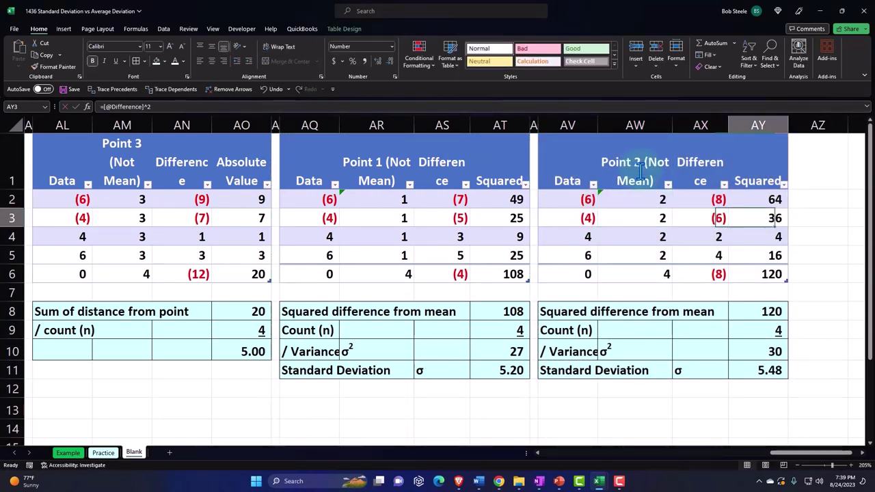
key("Down")
key("Down")
key("Down")
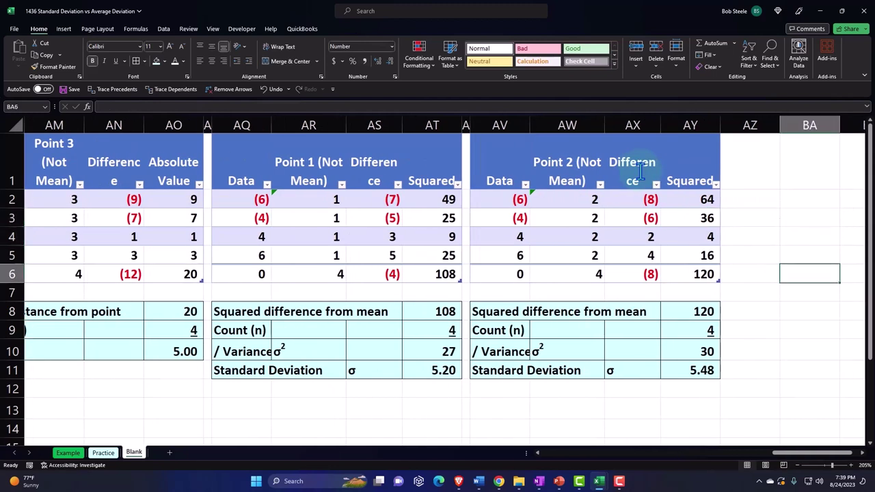
left_click(704, 274)
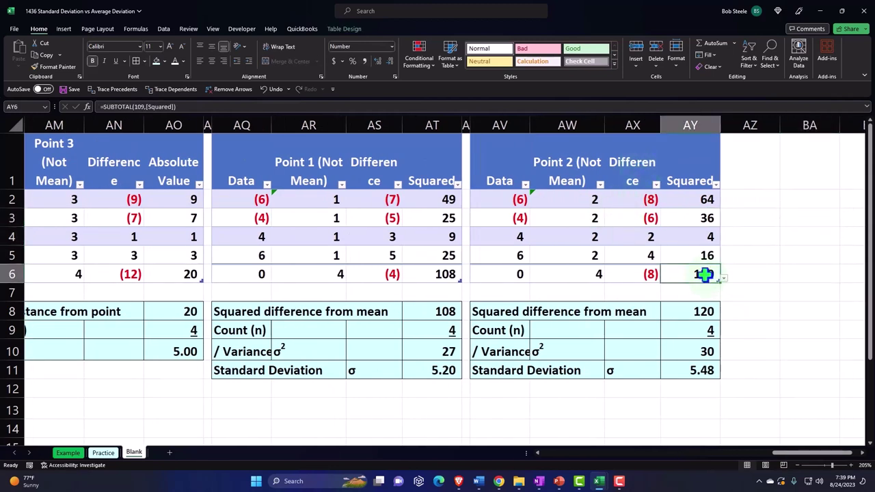
double_click(702, 311)
key("Return")
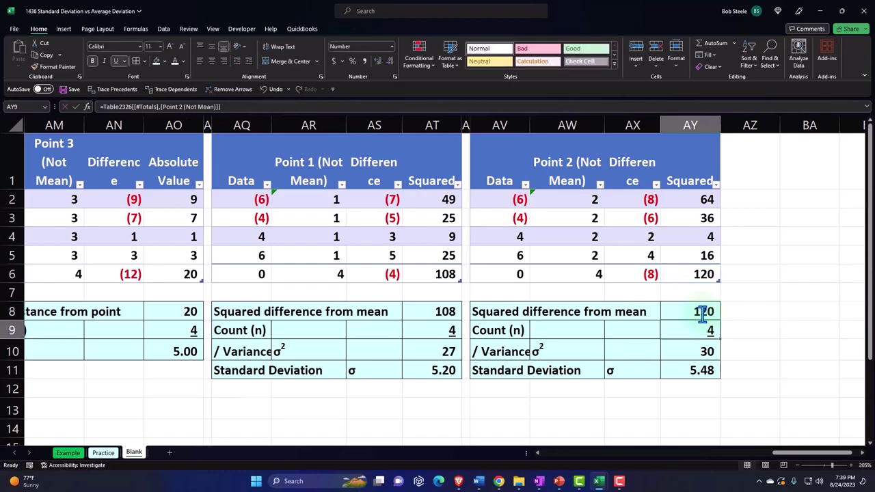
double_click(702, 331)
key("Return")
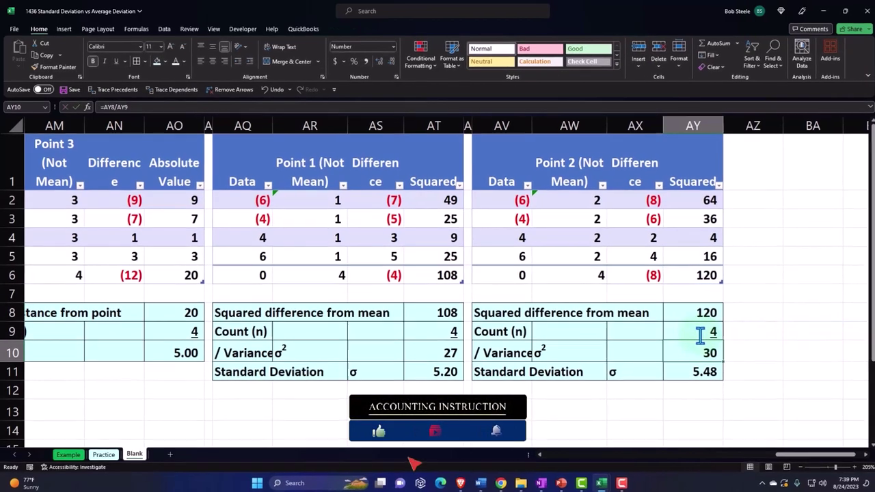
left_click(710, 372)
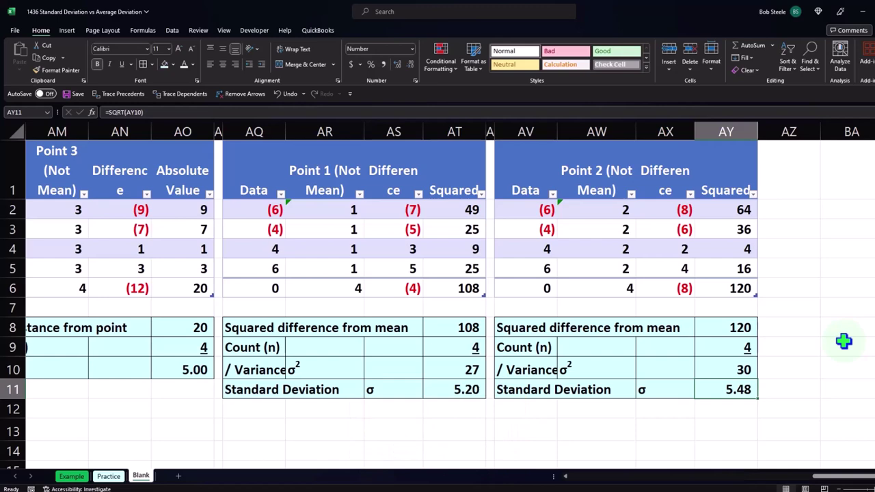
Review the population variance and standard deviation formulas and the mean-based average deviation calculation alongside the results for the other points.
key("Left")
key("Left")
key("Left")
key("Left")
key("Left")
key("Left")
key("Left")
key("Left")
key("Left")
key("Left")
key("Left")
key("Left")
key("Left")
key("Left")
key("Left")
key("Left")
key("Left")
key("Left")
key("Left")
key("Left")
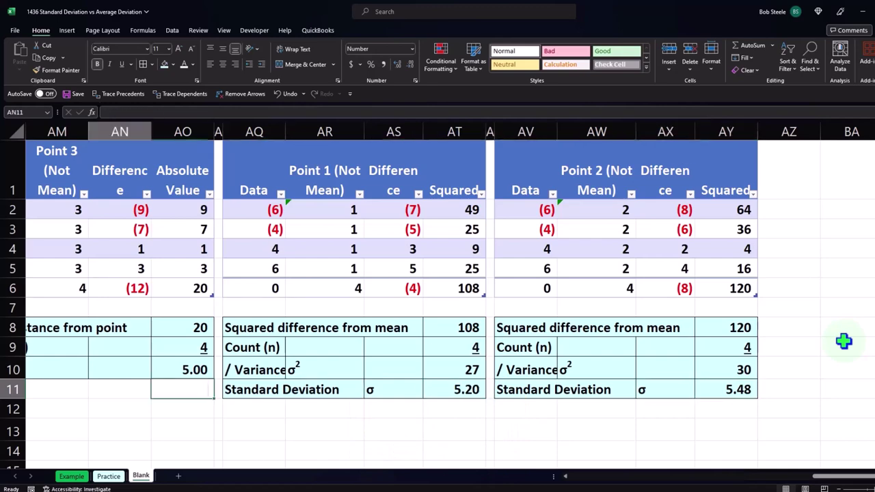
key("Left")
key("Left")
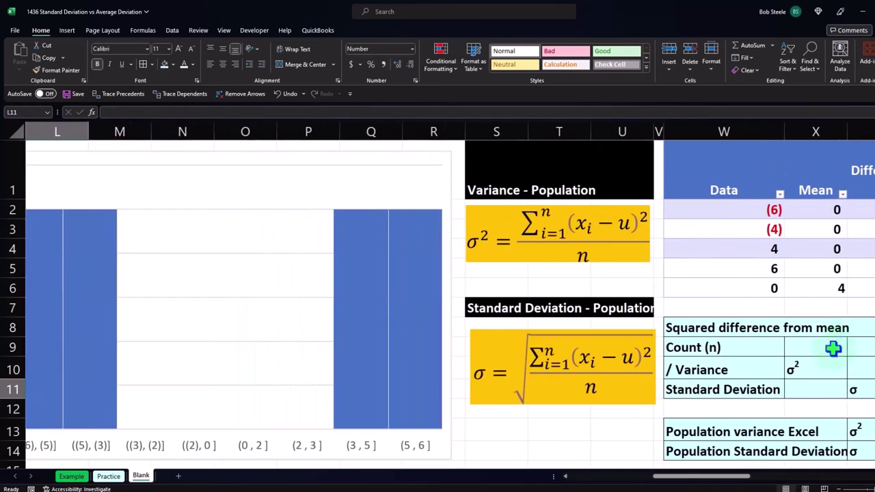
left_click(602, 386)
left_click_drag(699, 479, 611, 478)
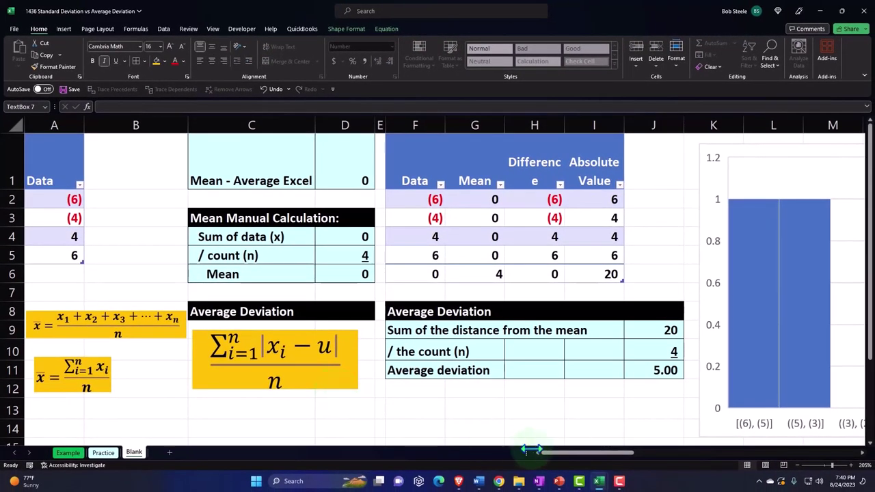
left_click_drag(557, 453, 662, 468)
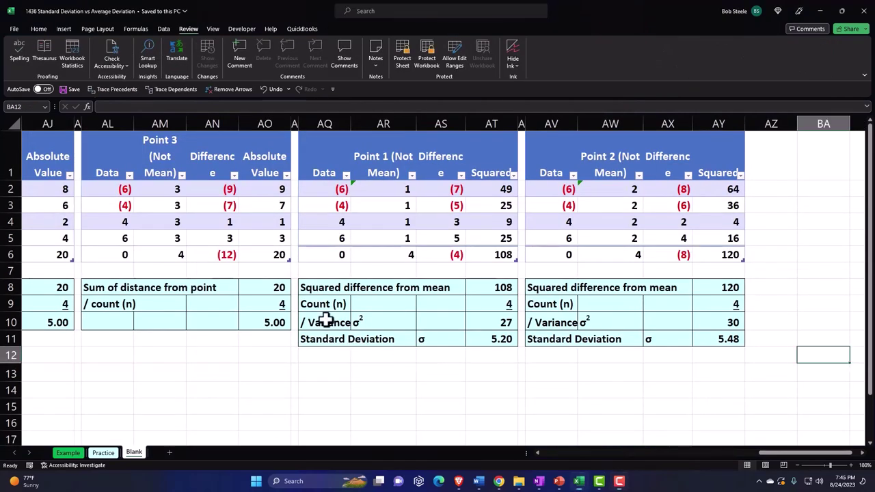
Clear the variance and standard deviation labels and sigma symbols from AQ10:AS11 and AV10:AX12 in the Point 1 and Point 2 summaries.
left_click_drag(326, 319, 422, 335)
key("Delete")
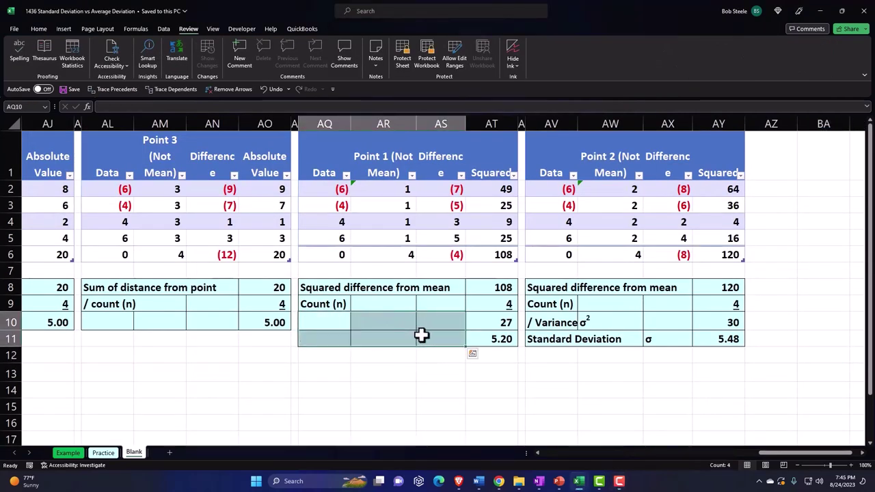
left_click_drag(535, 321, 653, 350)
key("Delete")
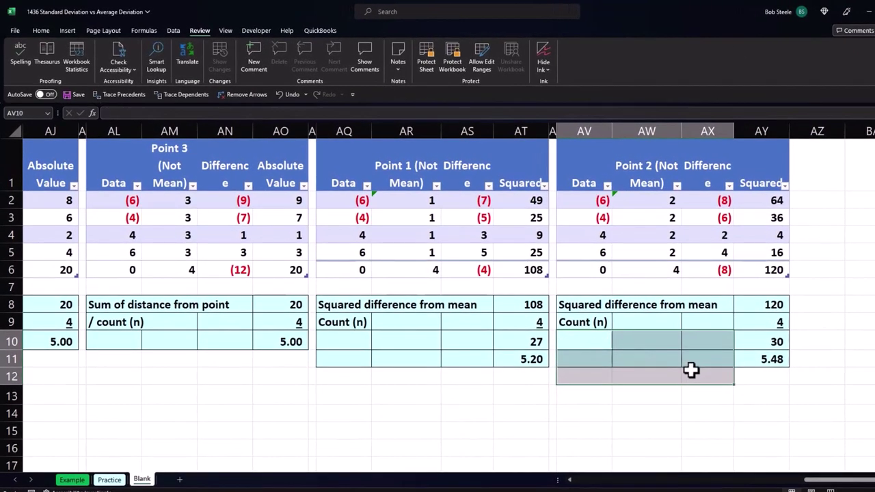
left_click(531, 412)
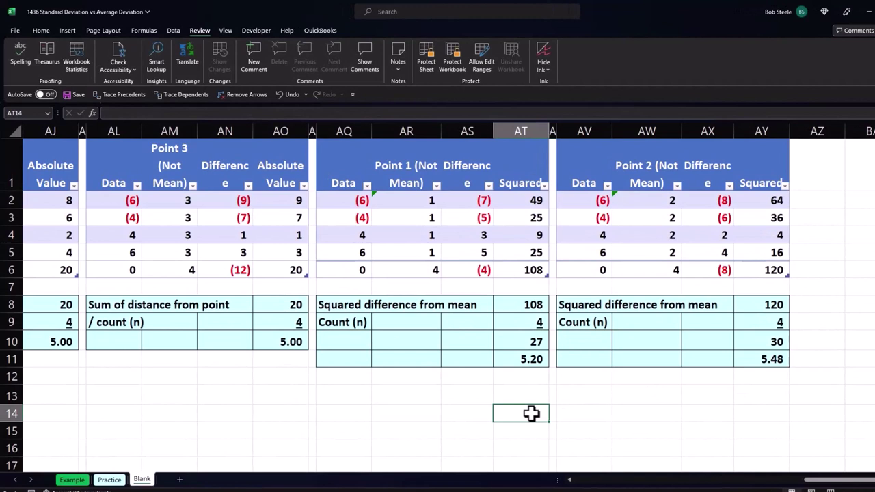